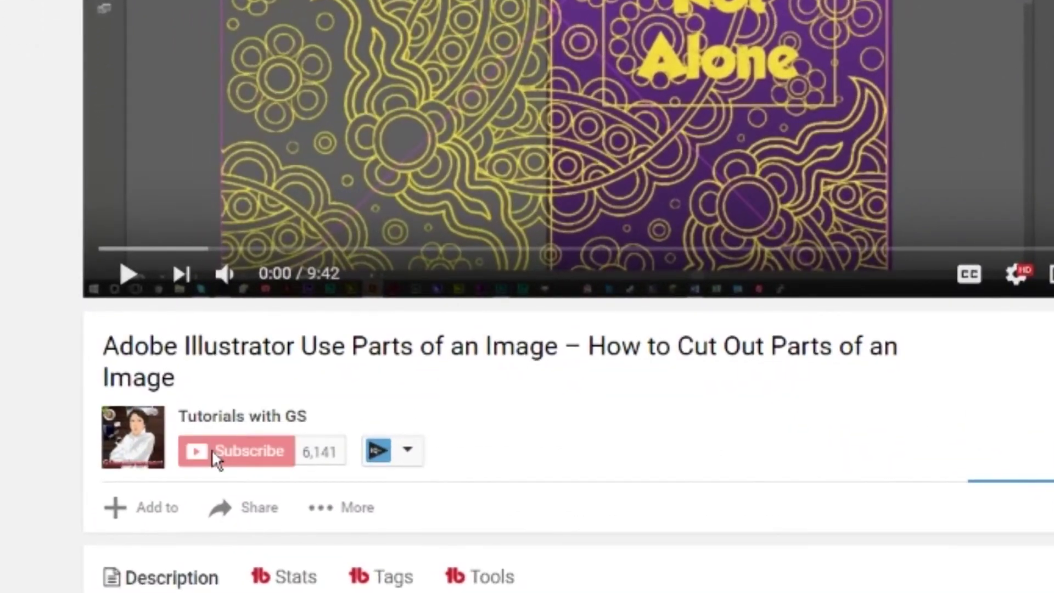
Subscribe to the Tutorials with GS channel and save the setting that sends all of its notifications
left_click(214, 453)
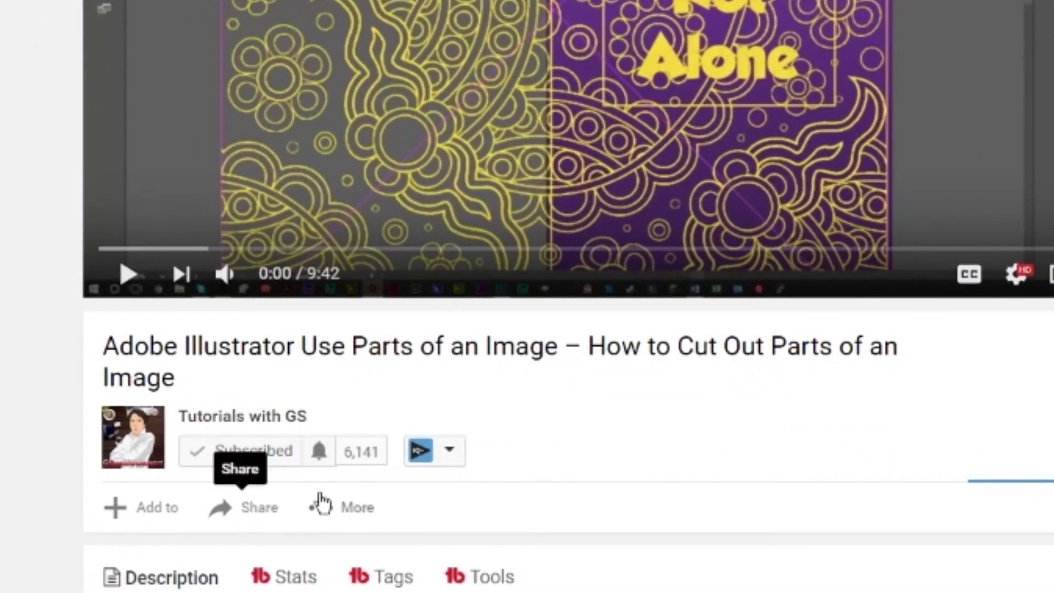
left_click(320, 453)
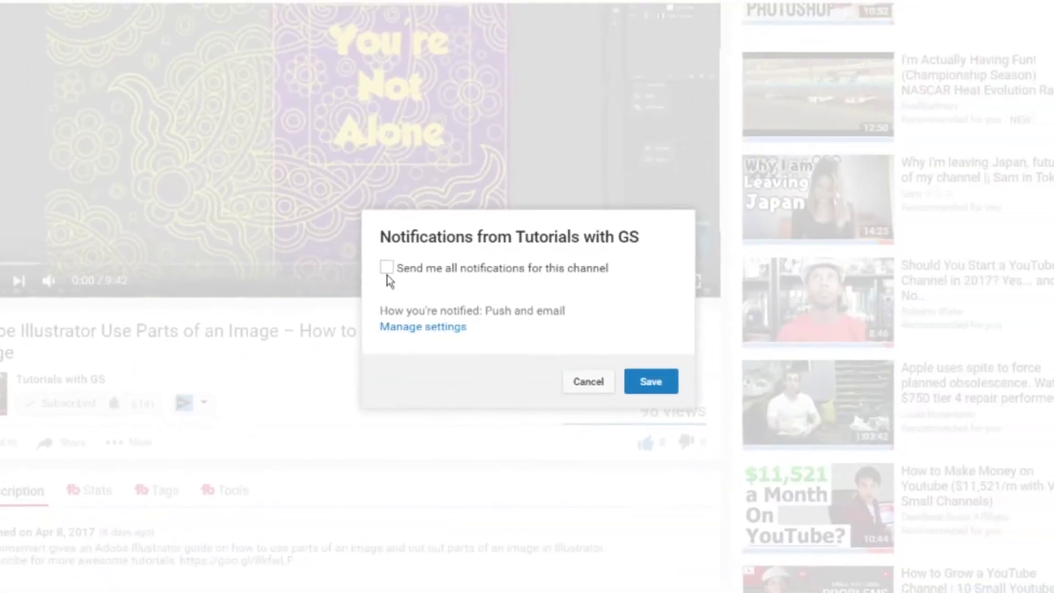
left_click(507, 262)
left_click(815, 395)
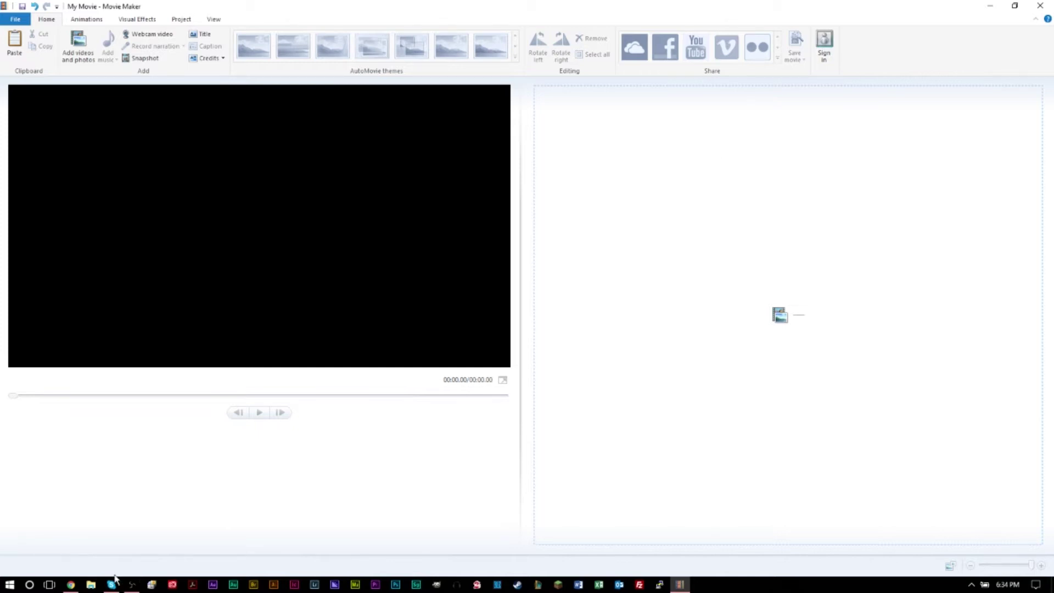
Switch to Chrome, open the Movietools.info home page and look through its free video loops
left_click(71, 585)
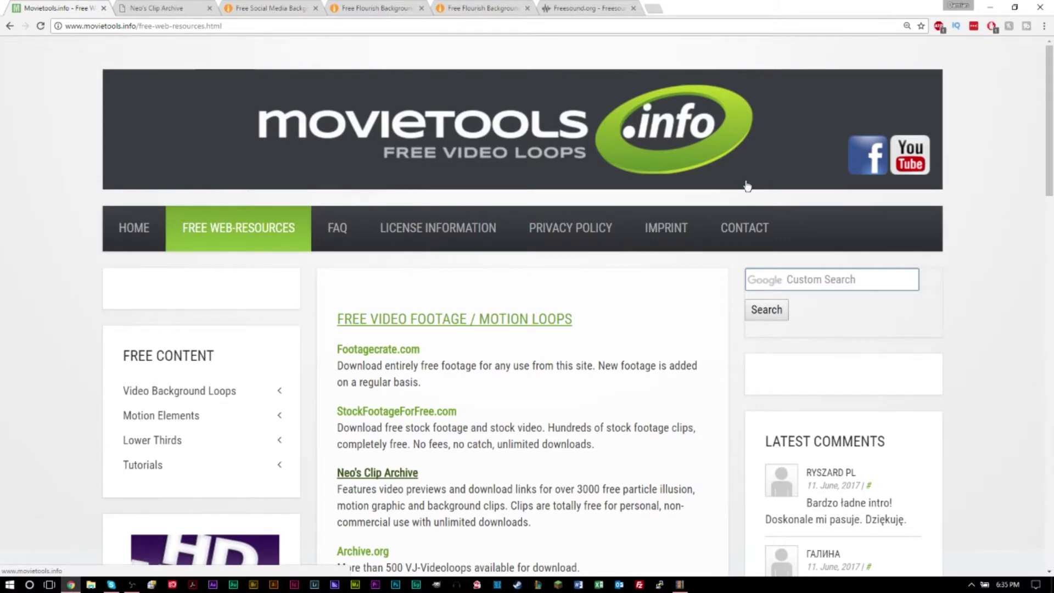
left_click(129, 229)
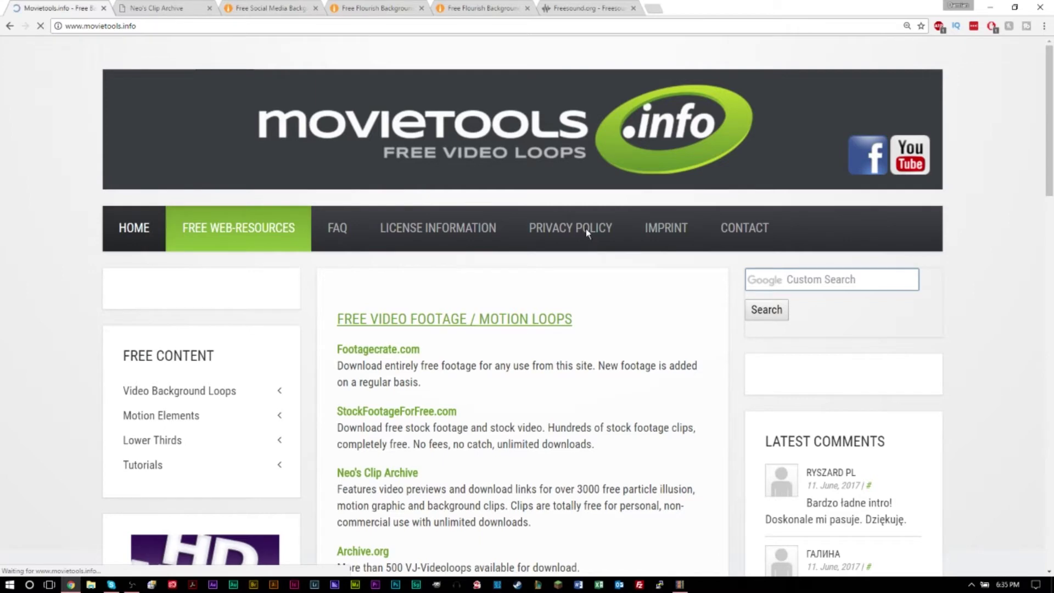
scroll(550, 236, "down", 6)
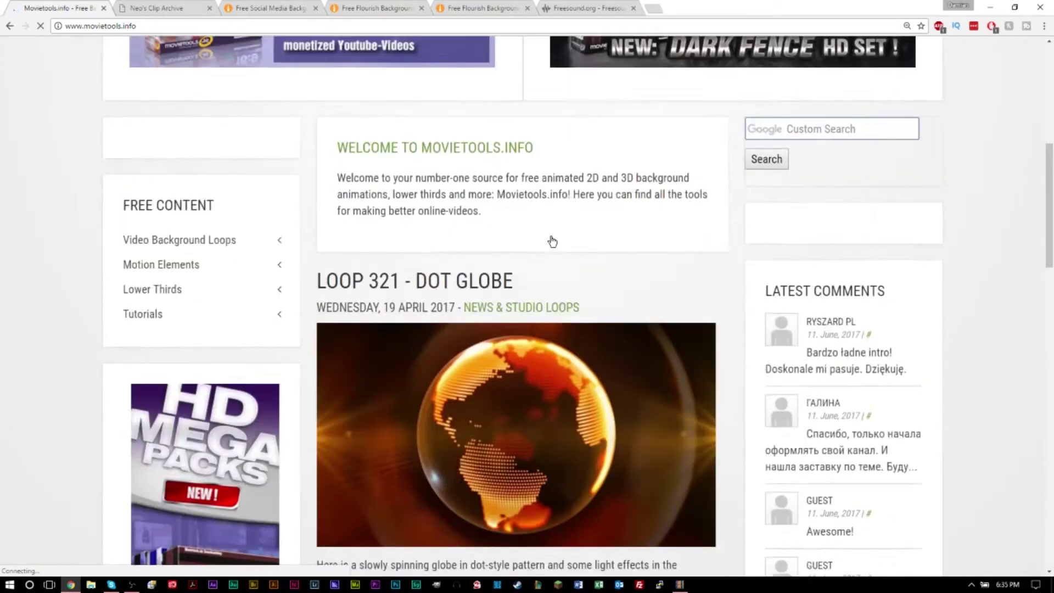
scroll(552, 242, "down", 2)
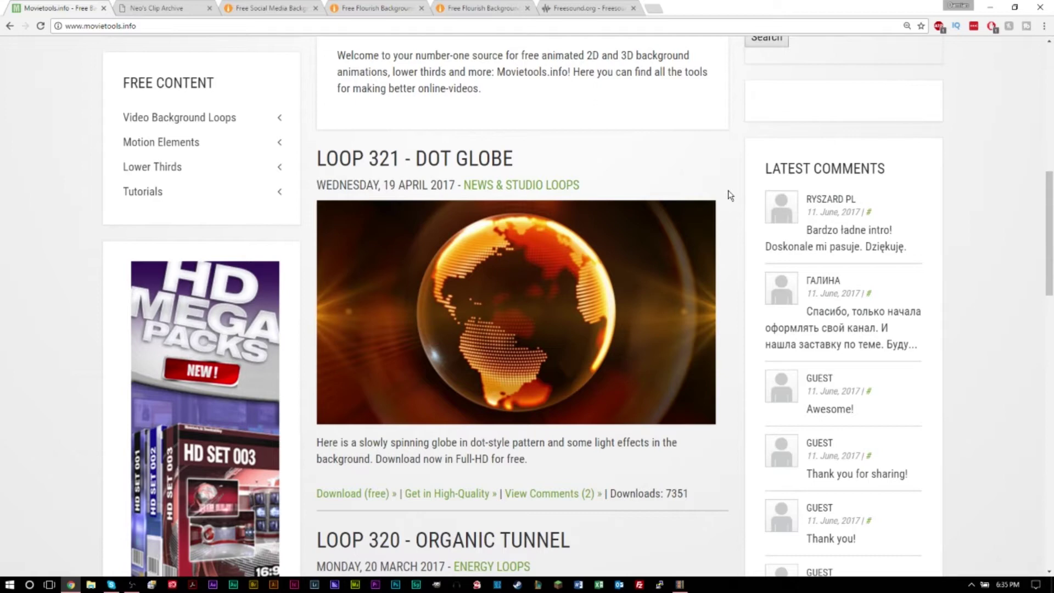
scroll(668, 207, "up", 10)
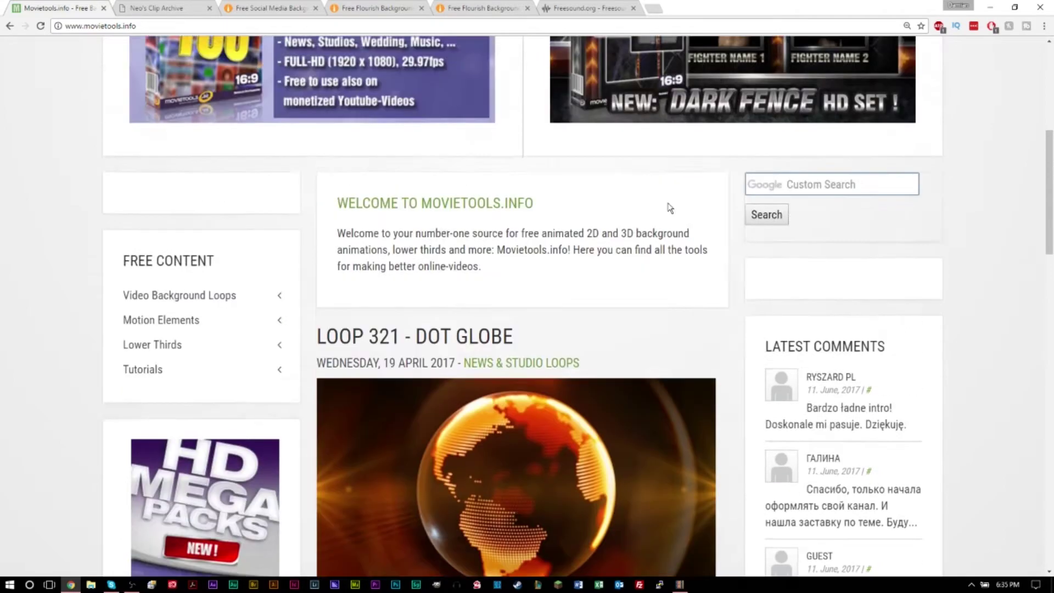
scroll(659, 225, "down", 10)
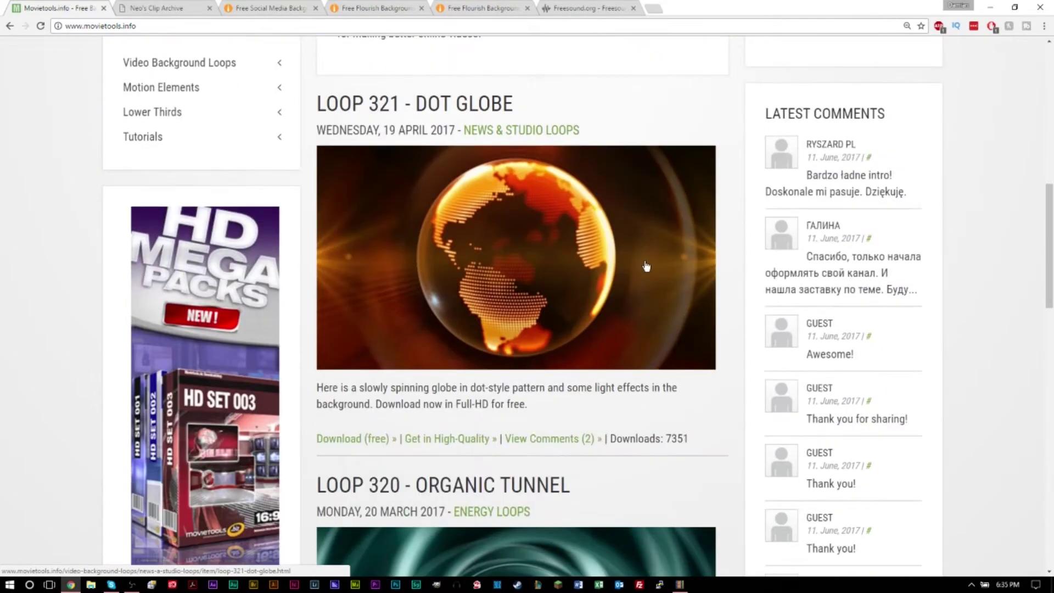
scroll(664, 274, "down", 15)
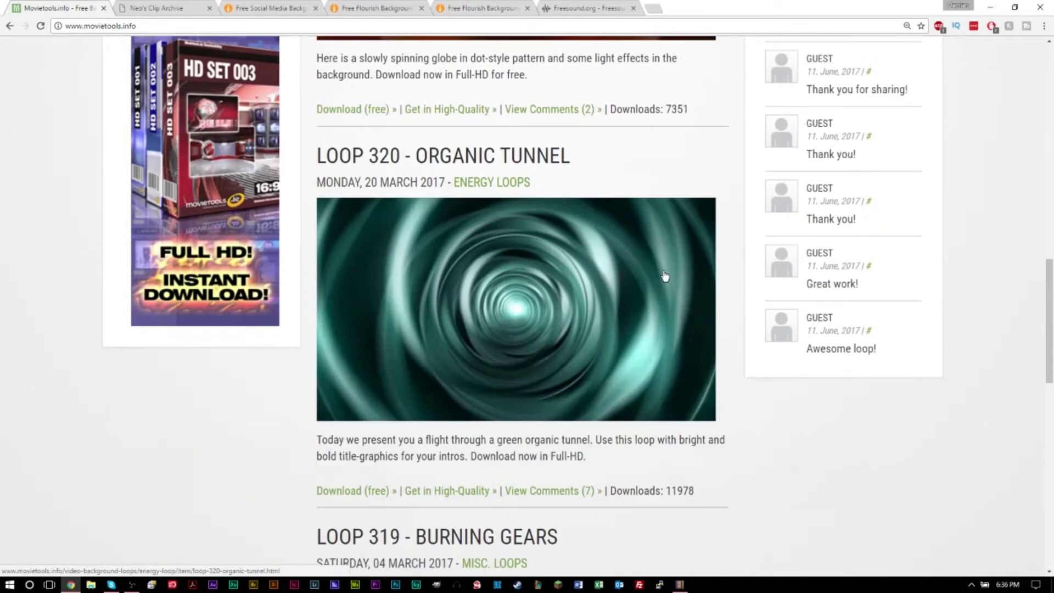
scroll(664, 275, "down", 5)
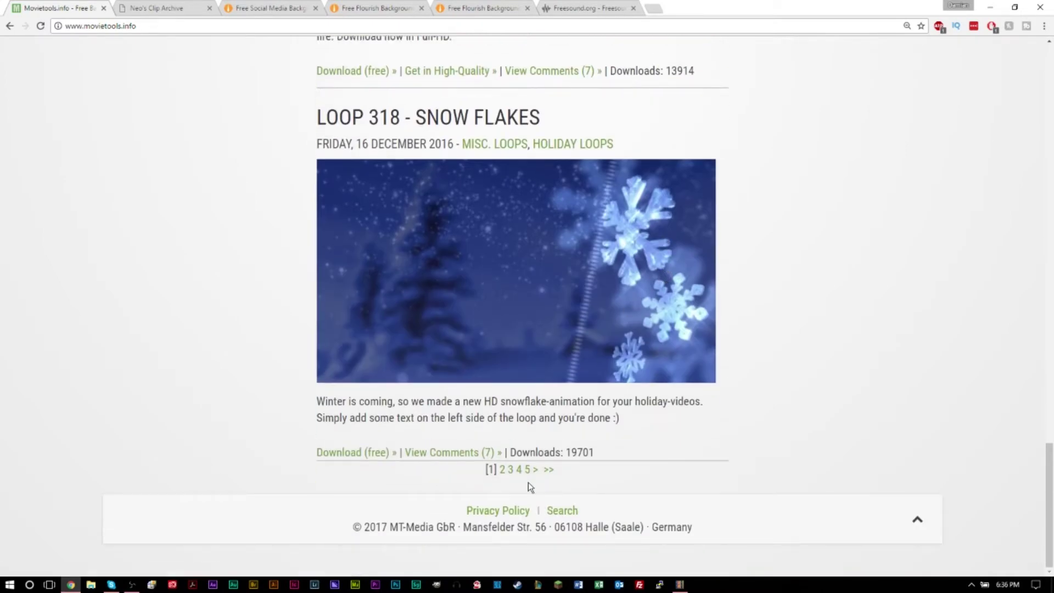
Open page 2 of the Movietools.info loop listing and browse the clips offered there
left_click(502, 472)
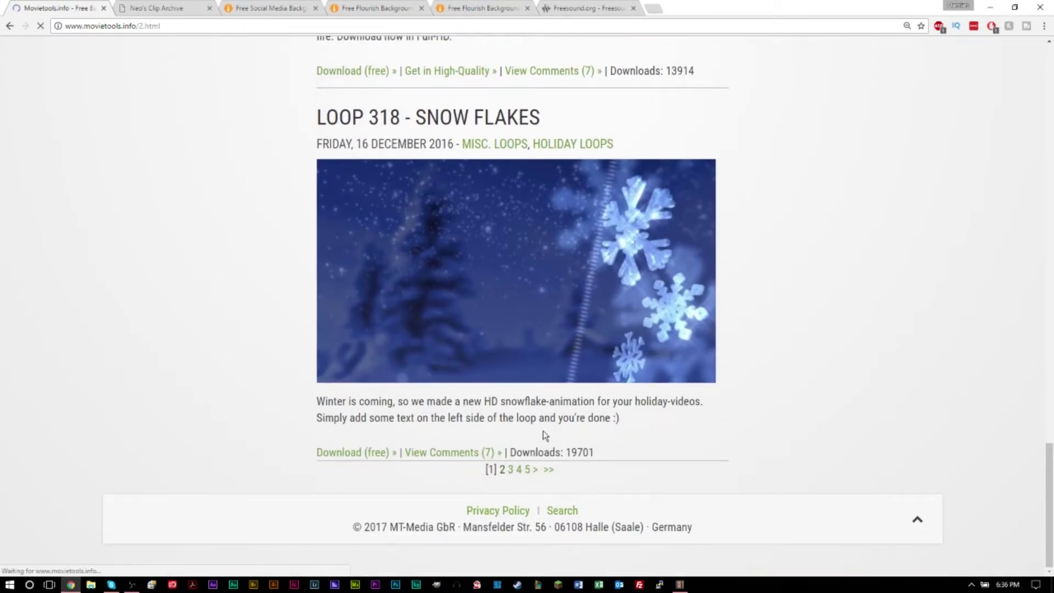
scroll(583, 397, "down", 20)
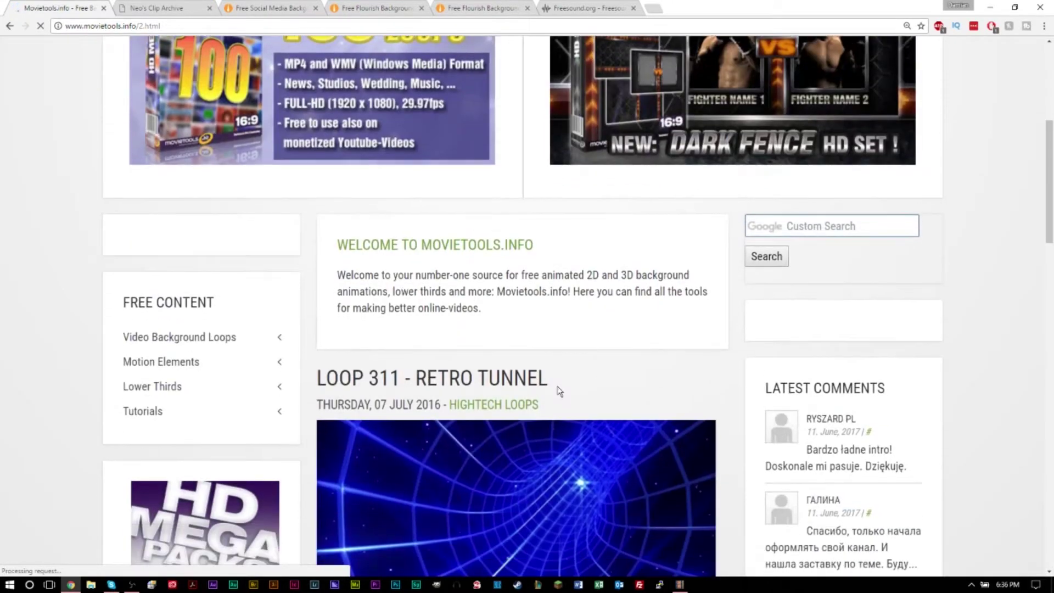
scroll(558, 386, "down", 5)
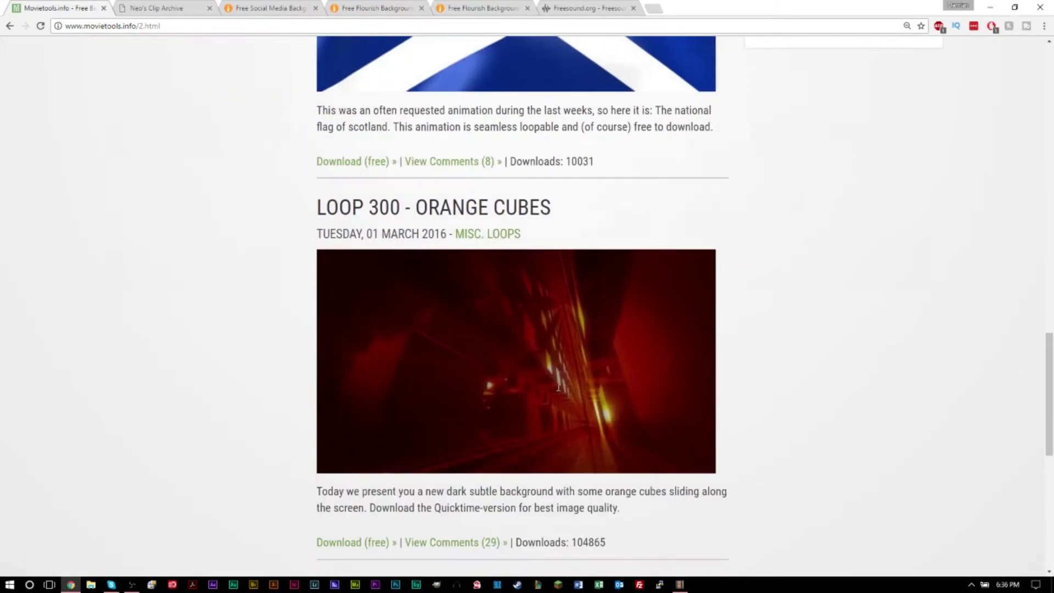
scroll(558, 390, "up", 20)
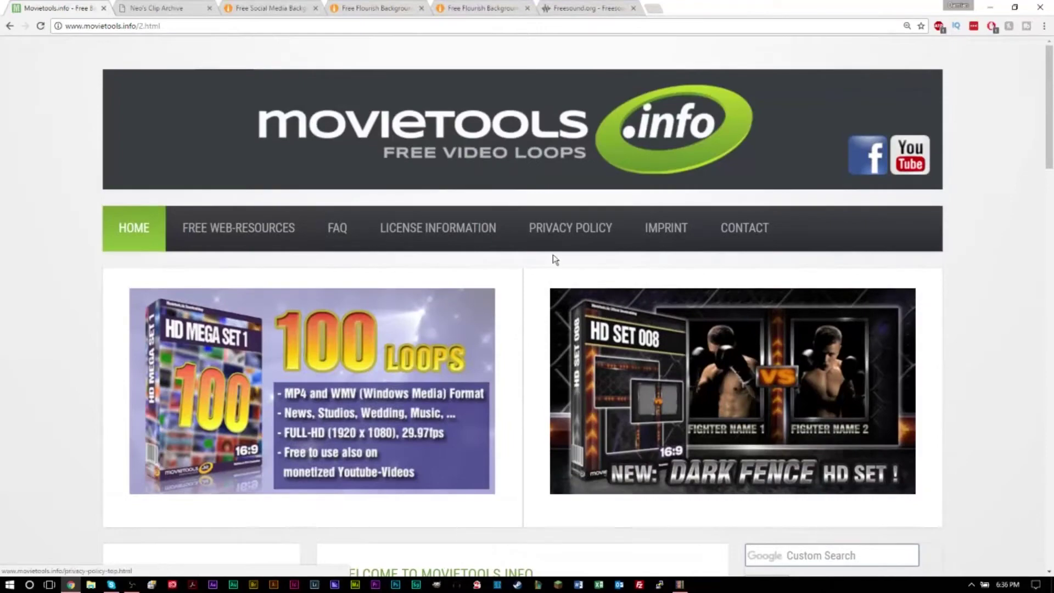
Open the Free Web-Resources page and review its lists of free footage, fonts and broadcast-design tutorials
left_click(265, 229)
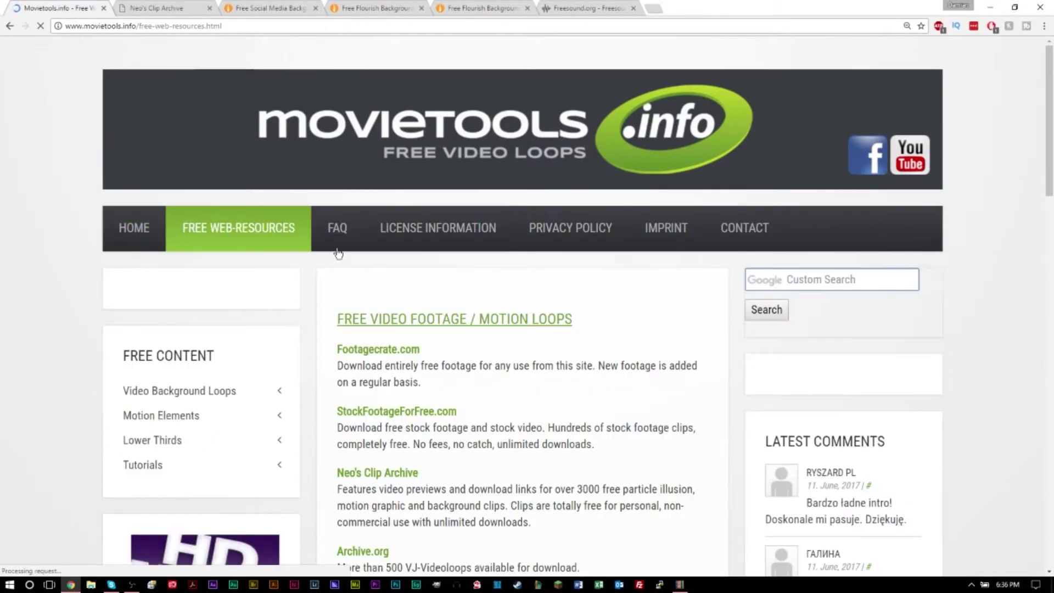
scroll(555, 280, "down", 5)
scroll(532, 291, "down", 3)
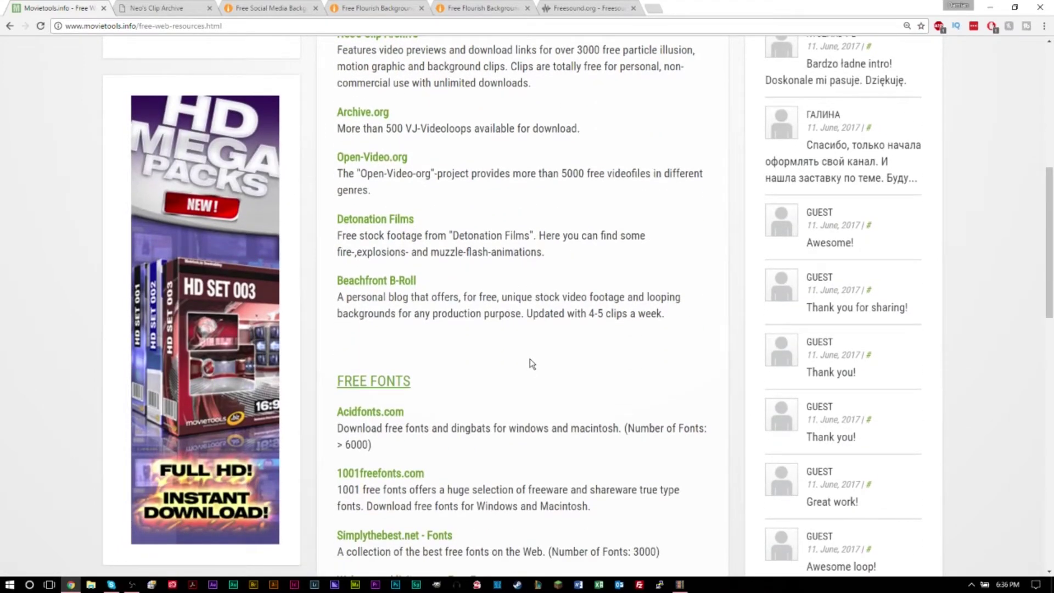
scroll(530, 362, "up", 4)
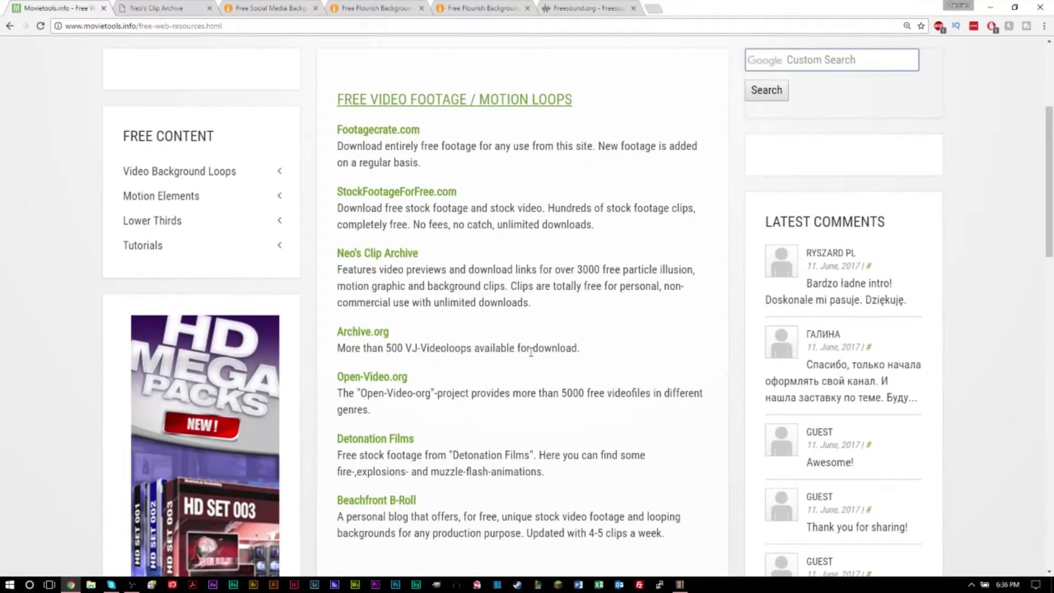
scroll(530, 340, "down", 1)
scroll(531, 344, "down", 13)
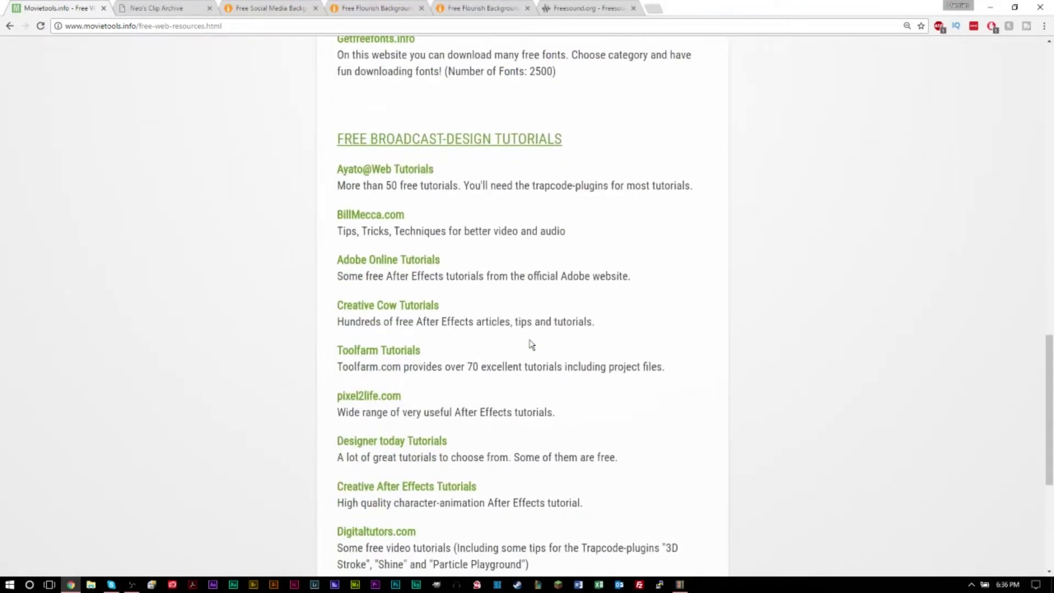
scroll(530, 344, "up", 6)
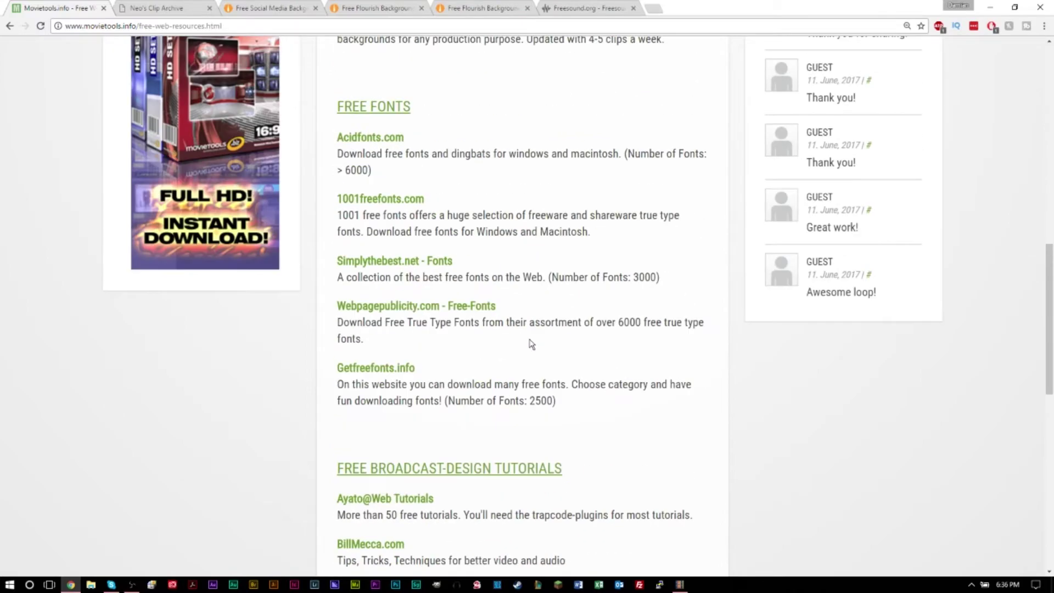
scroll(507, 373, "up", 11)
scroll(524, 355, "up", 1)
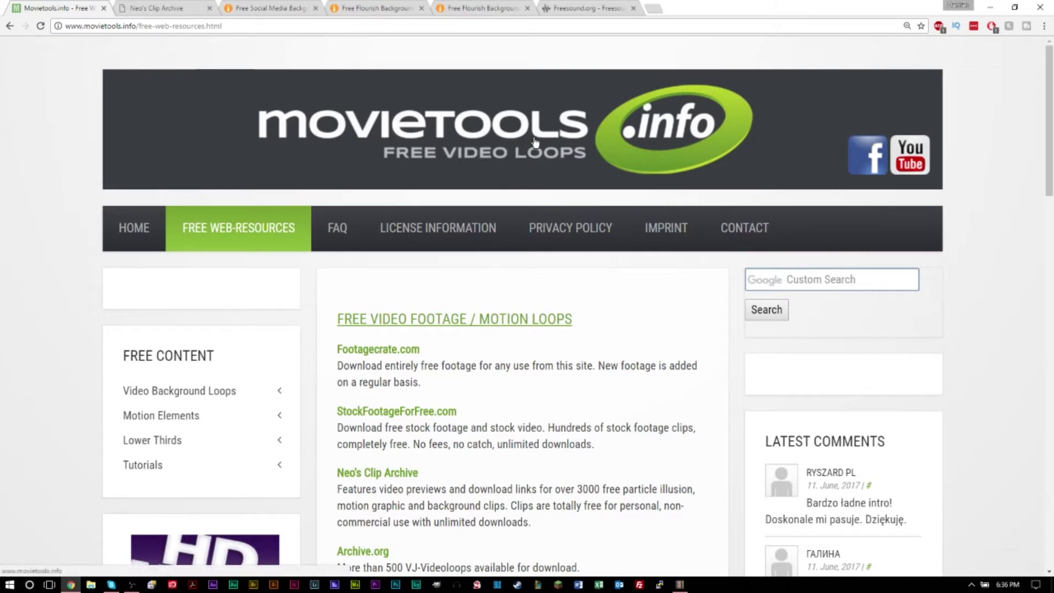
View the Neo's Clip Archive page and browse its motion background thumbnails from Business down to the flourish clips
left_click(168, 7)
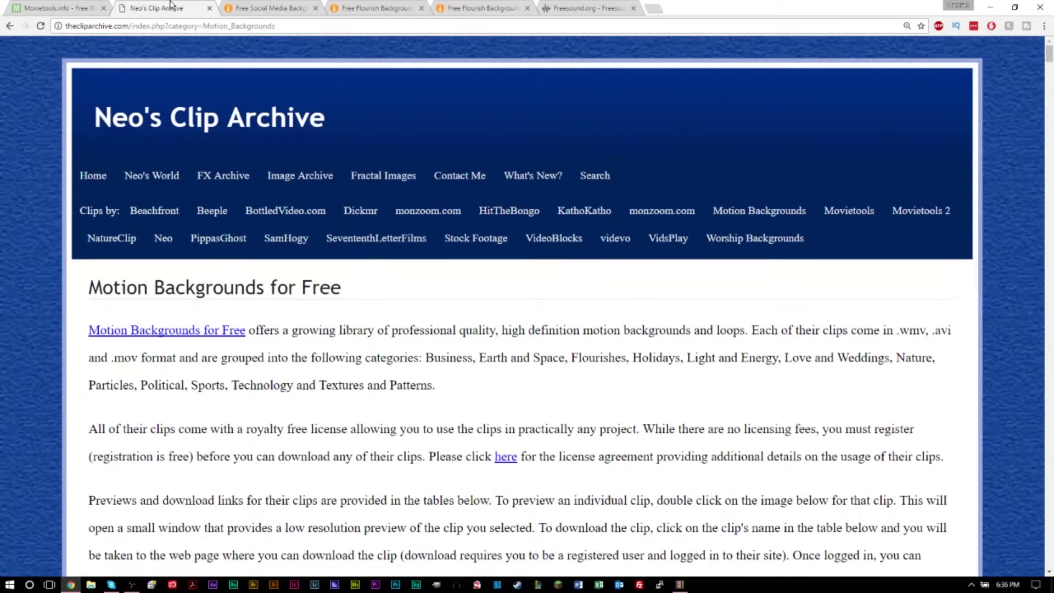
scroll(440, 284, "down", 4)
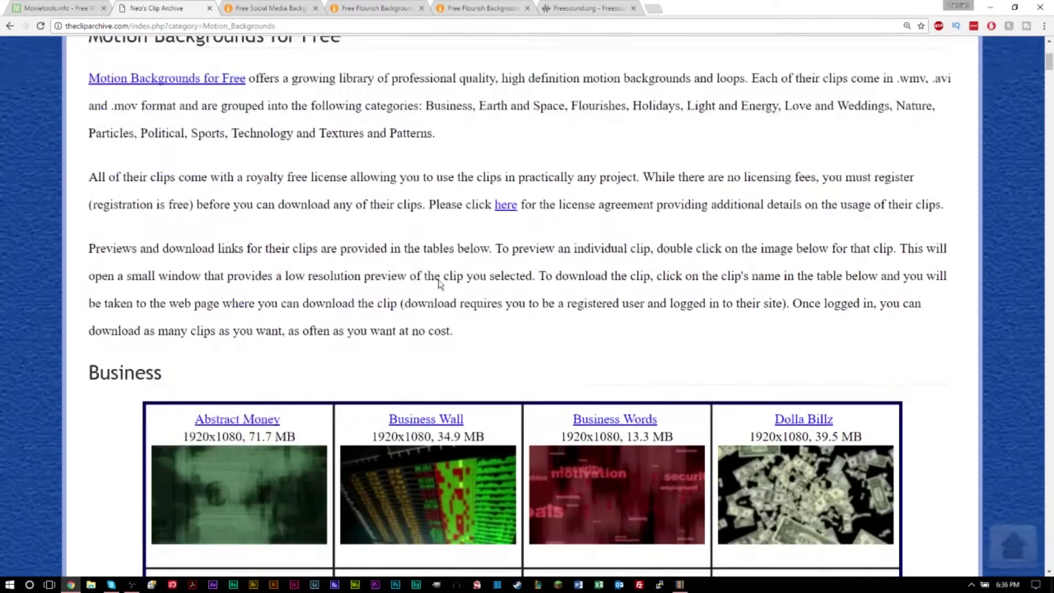
scroll(634, 288, "down", 4)
scroll(634, 288, "down", 8)
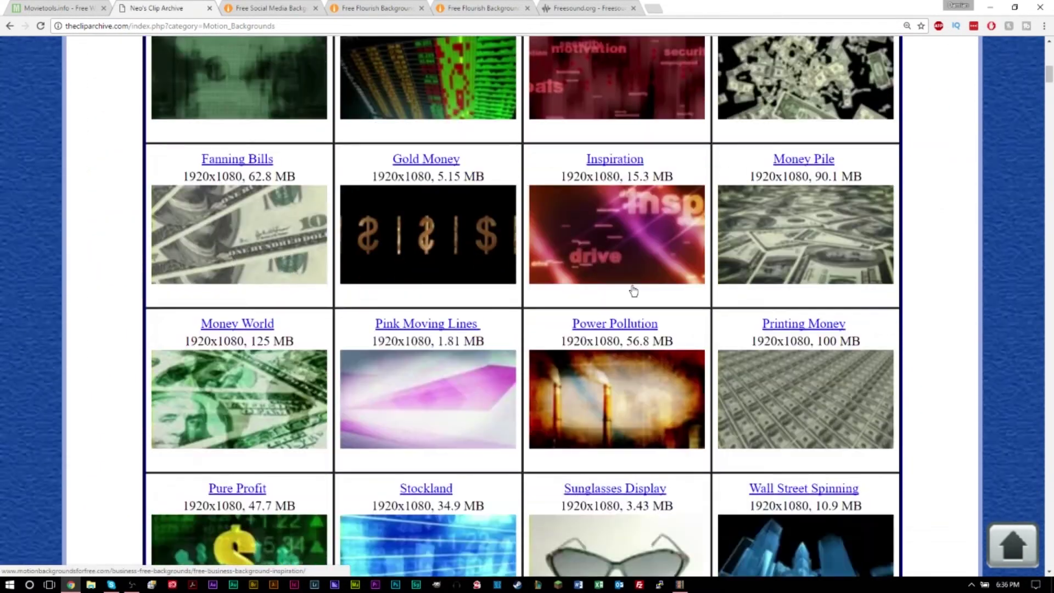
scroll(698, 333, "up", 5)
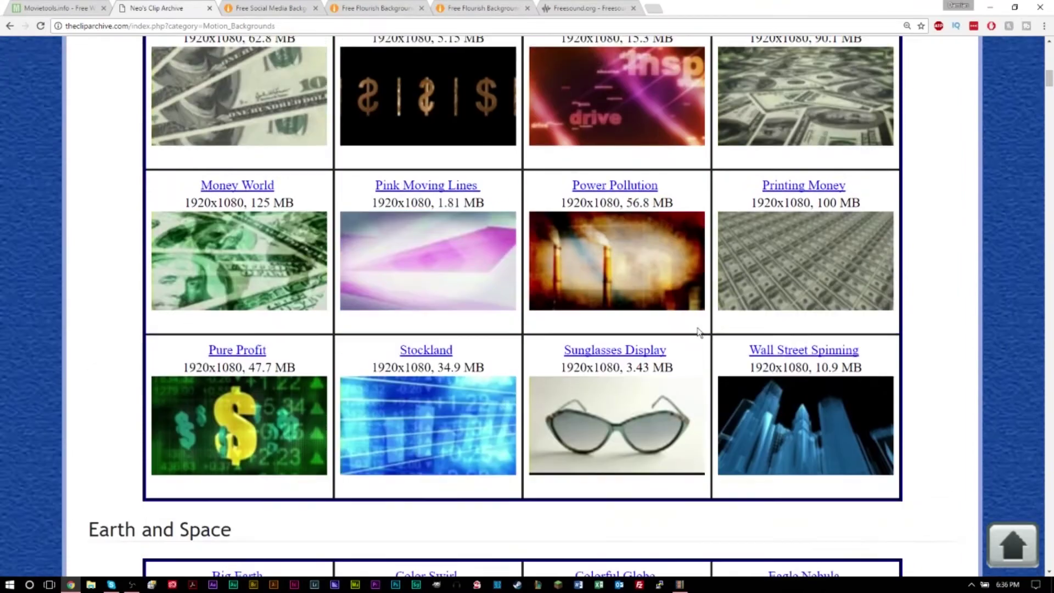
scroll(460, 255, "down", 5)
scroll(461, 255, "up", 4)
scroll(460, 258, "down", 20)
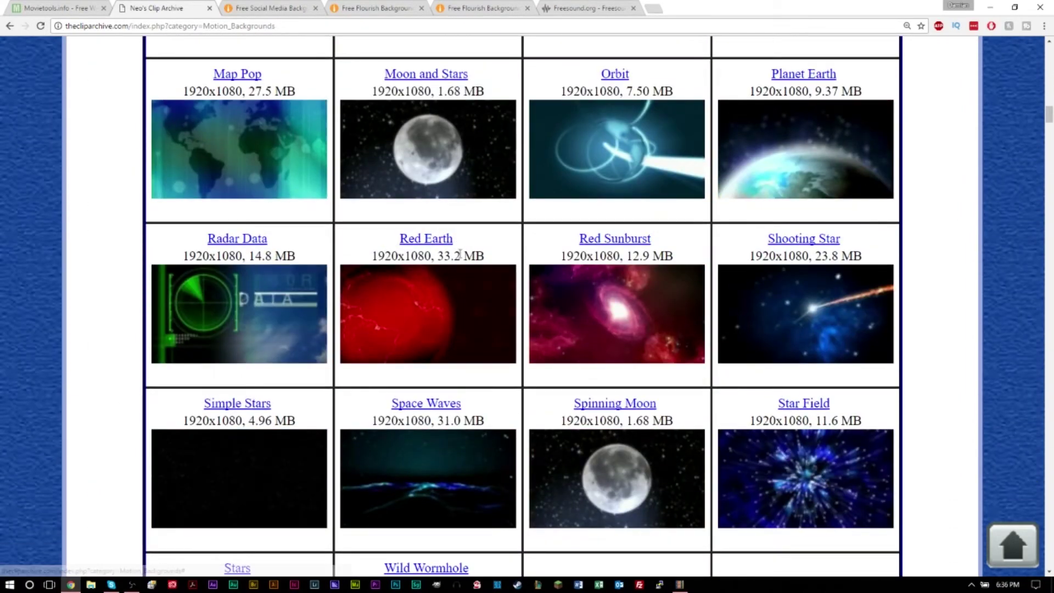
scroll(459, 258, "down", 15)
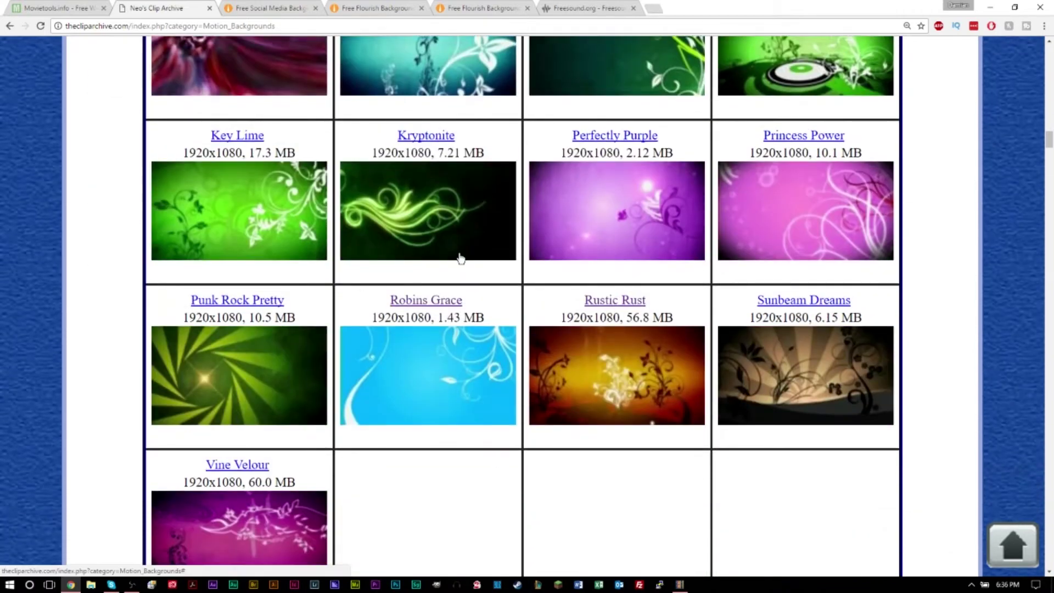
Preview the Rustic Rust clip and look over the neighbouring flourish backgrounds
left_click(607, 370)
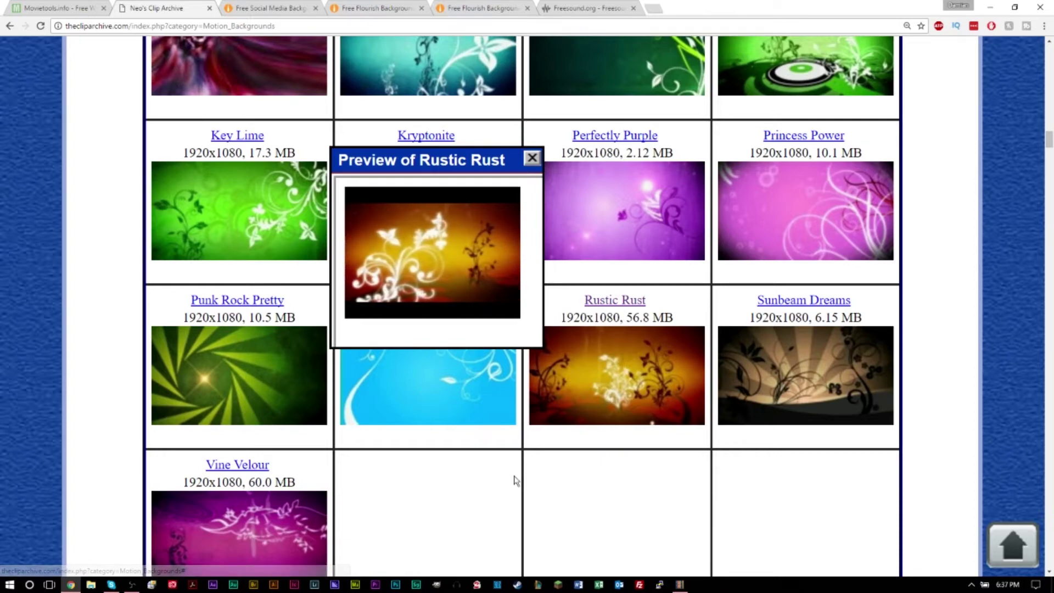
scroll(359, 252, "up", 5)
scroll(360, 252, "down", 6)
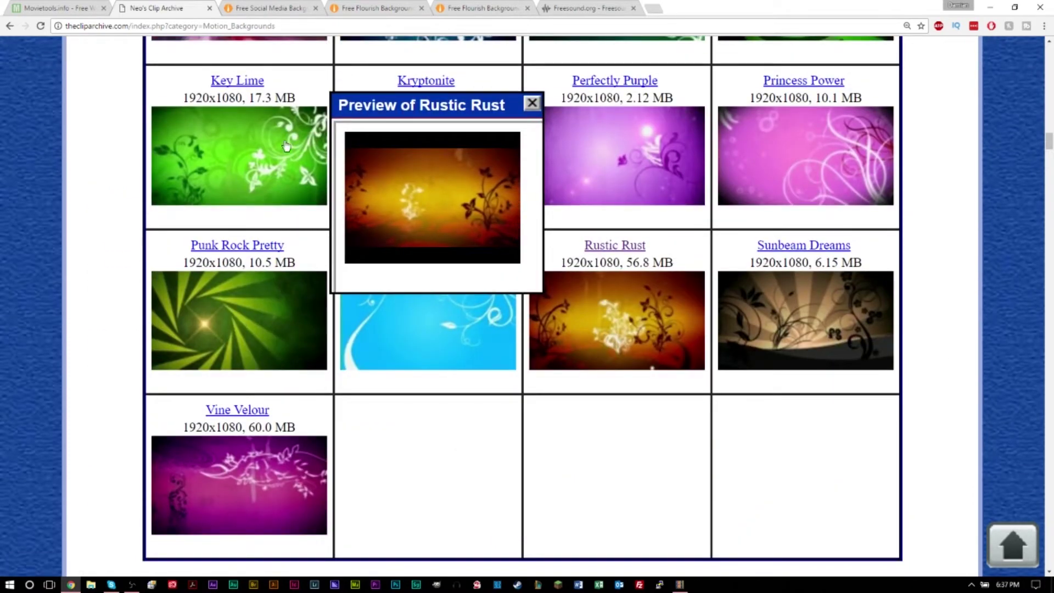
Check the Neo's Clip Archive entry in the Movietools.info resource list and return to the archive page
key("ctrl+shift+Tab")
scroll(478, 297, "down", 1)
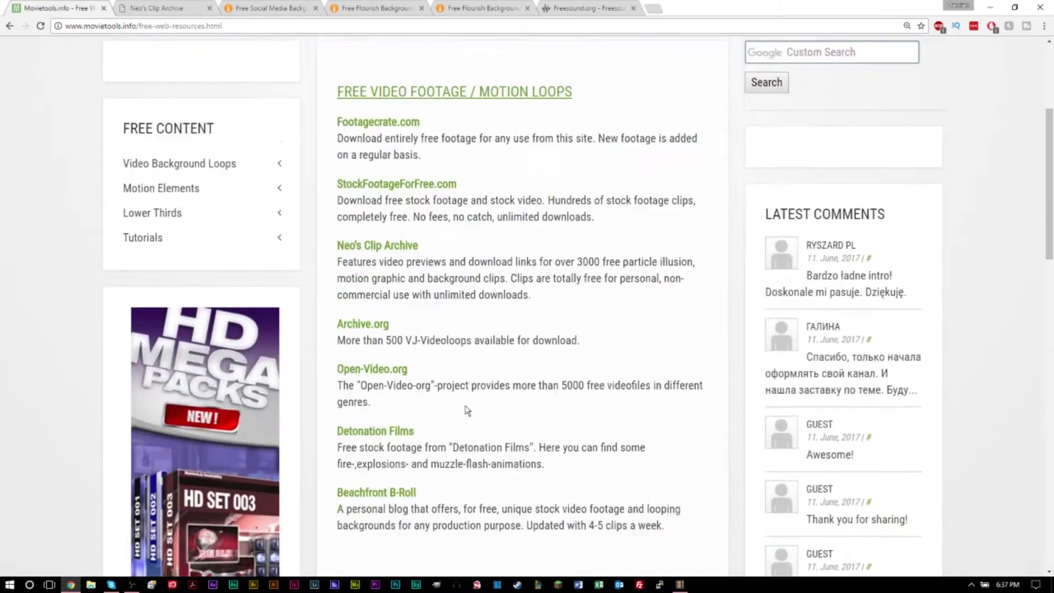
left_click(166, 6)
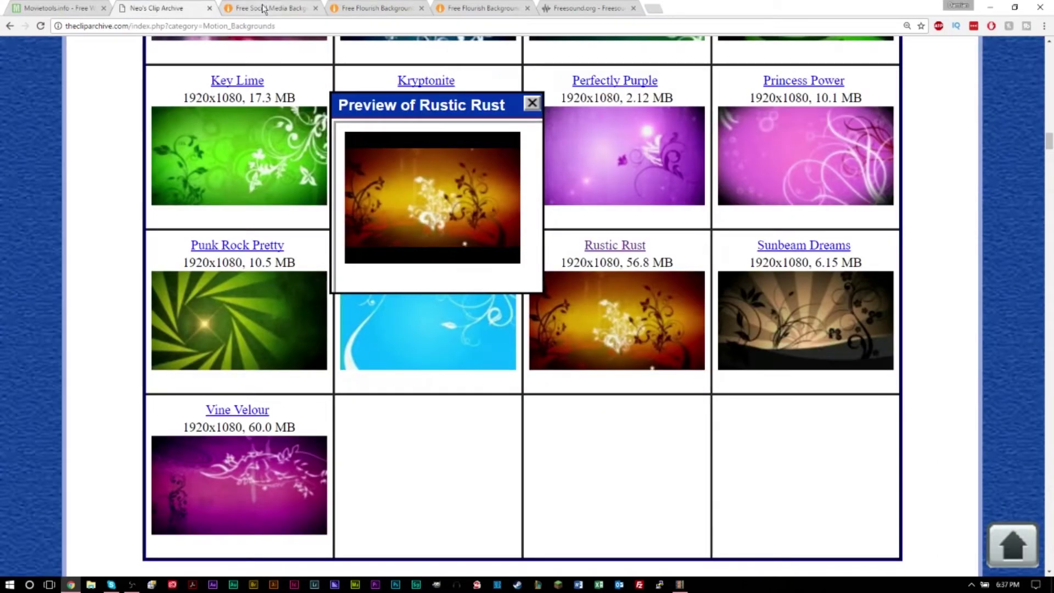
View the "Follow On Twitter" social media background page and examine its license and download formats
key("ctrl+Tab")
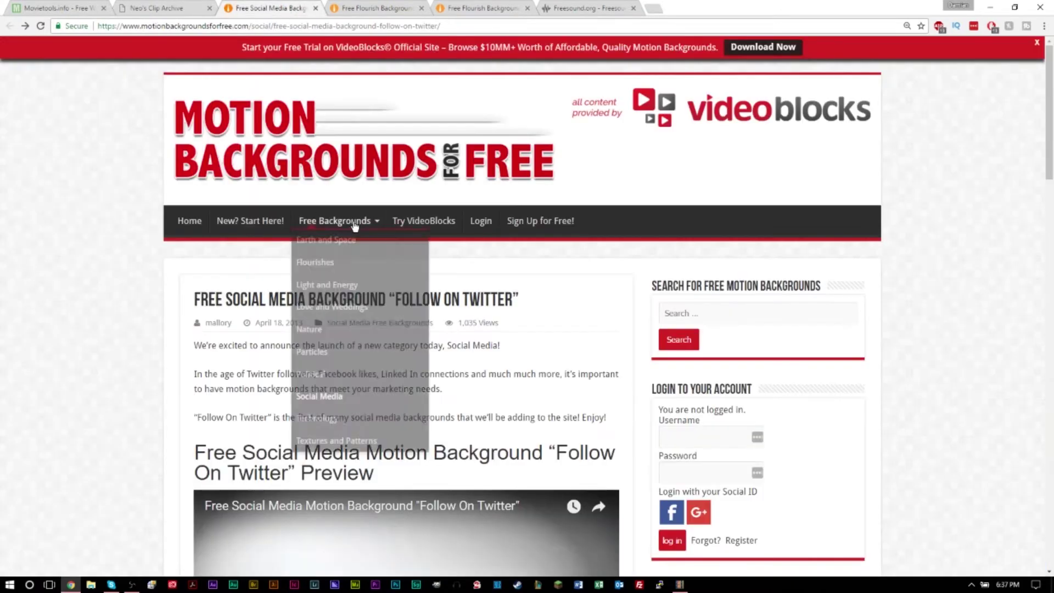
scroll(439, 215, "down", 6)
scroll(461, 209, "down", 8)
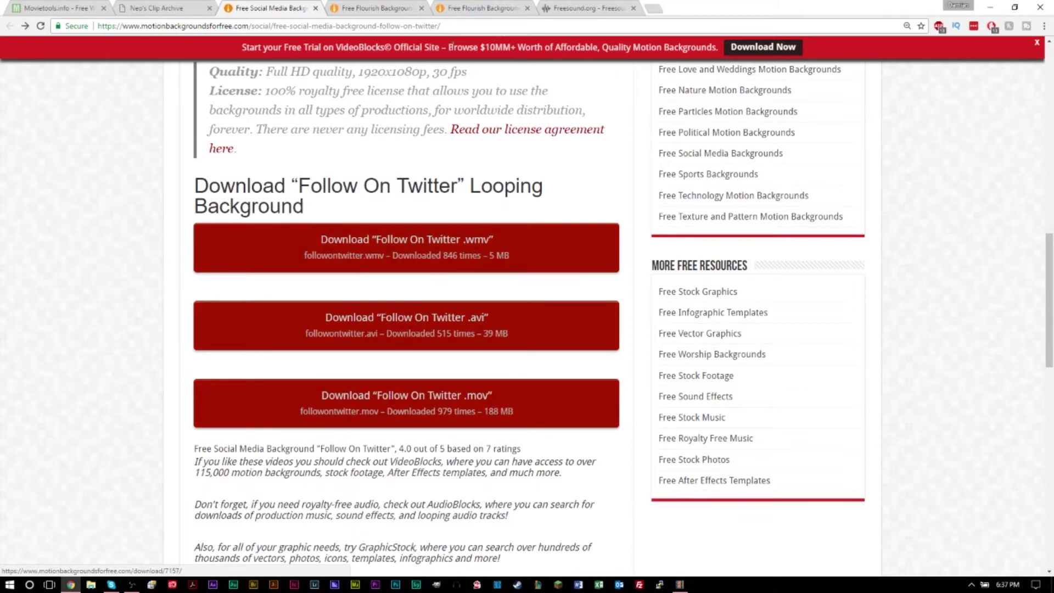
View the "Robin's Grace" flourish background page and examine its preview, license and download formats
left_click(475, 7)
scroll(397, 305, "down", 6)
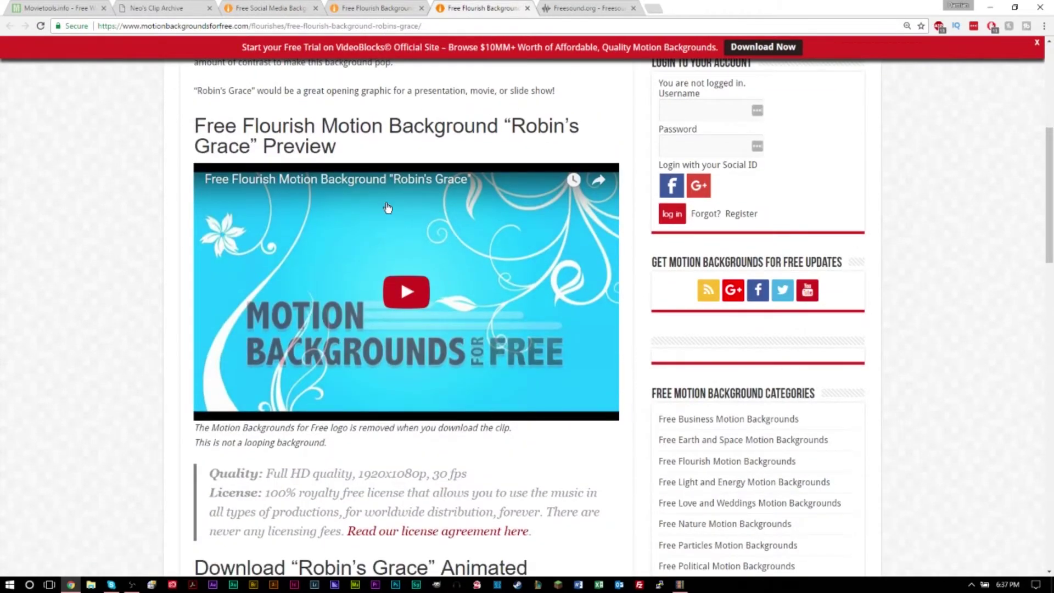
scroll(398, 339, "down", 5)
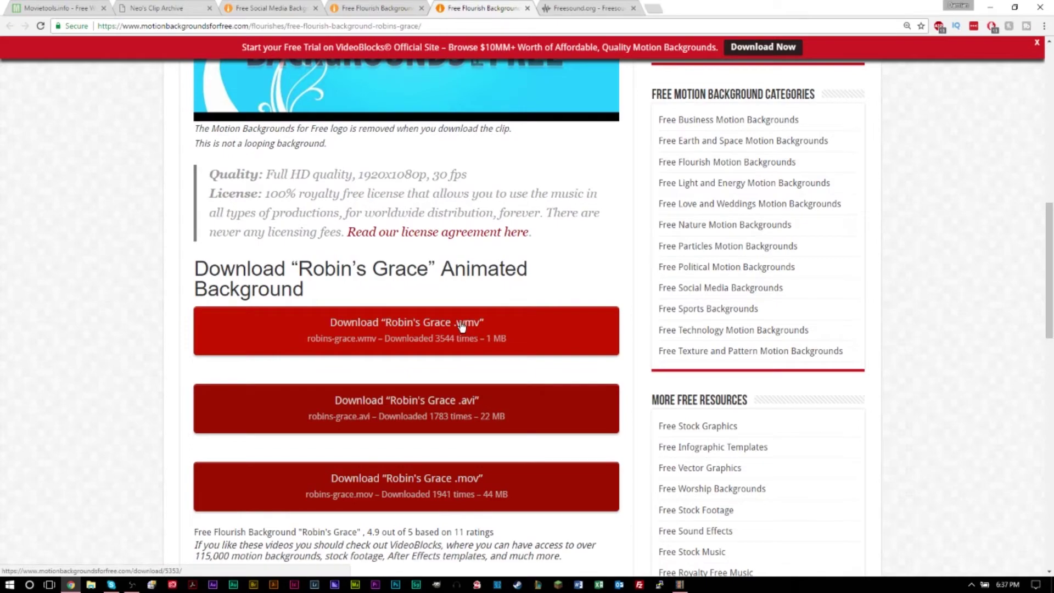
Download the "Robin's Grace" background in .wmv format and select both downloaded clips on the desktop
left_click(437, 326)
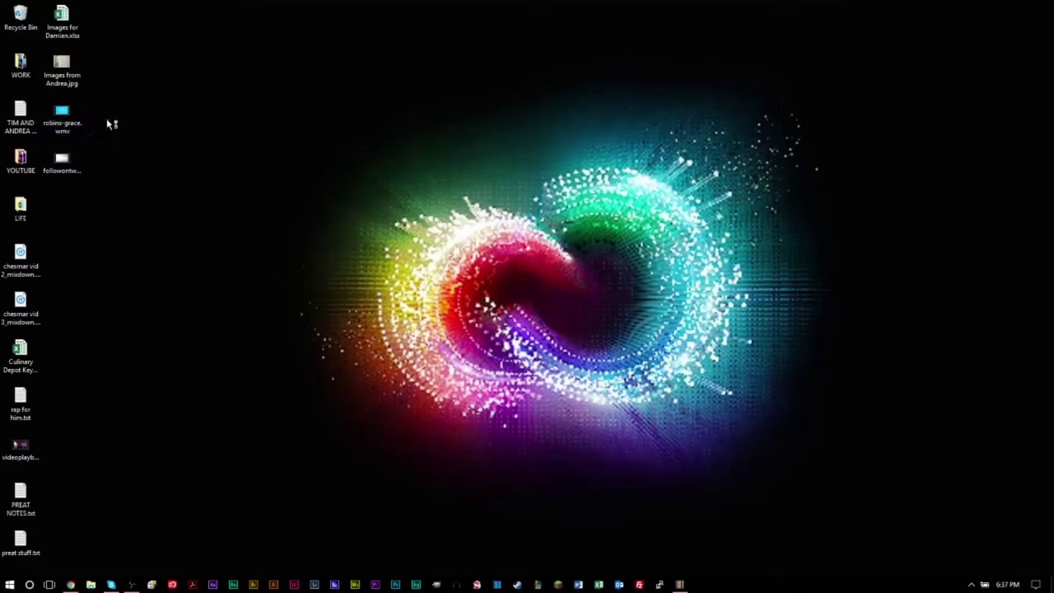
left_click_drag(108, 124, 61, 176)
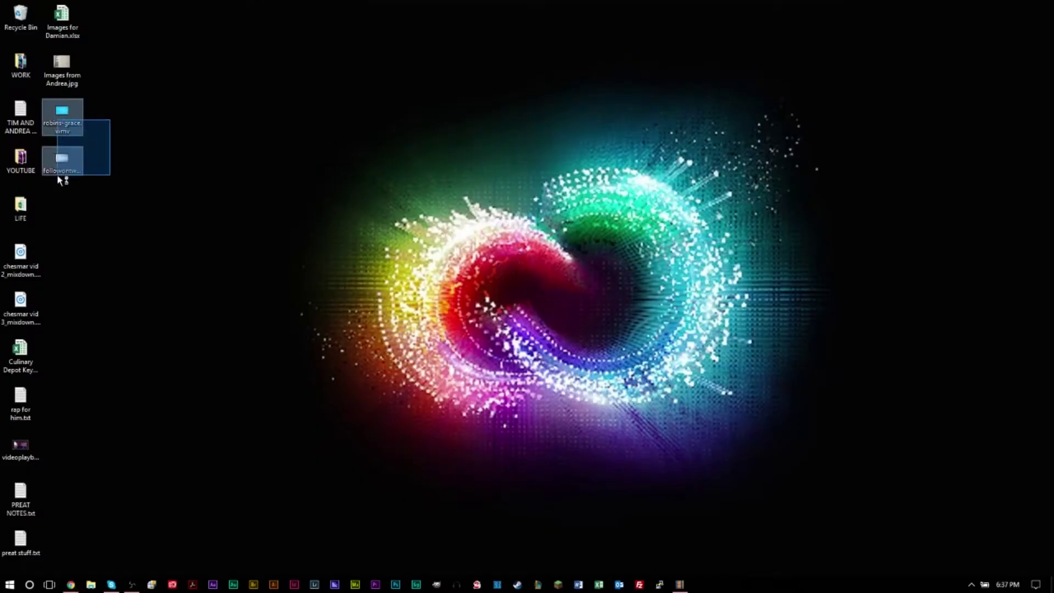
left_click_drag(90, 110, 54, 187)
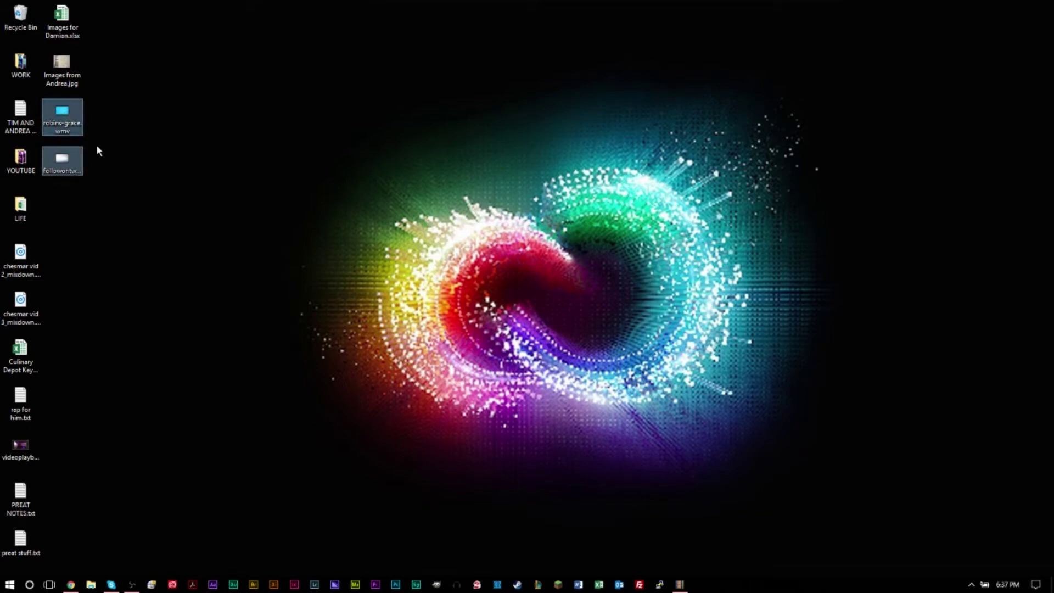
Switch to Movie Maker and add the followontwitter.wmv clip from the desktop to the empty project
left_click(680, 585)
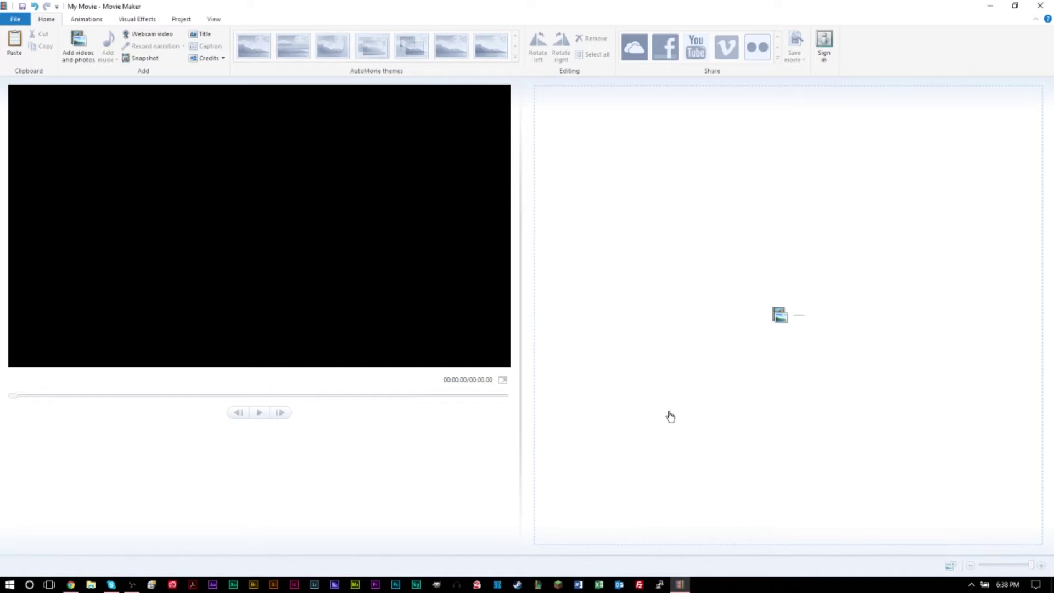
left_click(1051, 584)
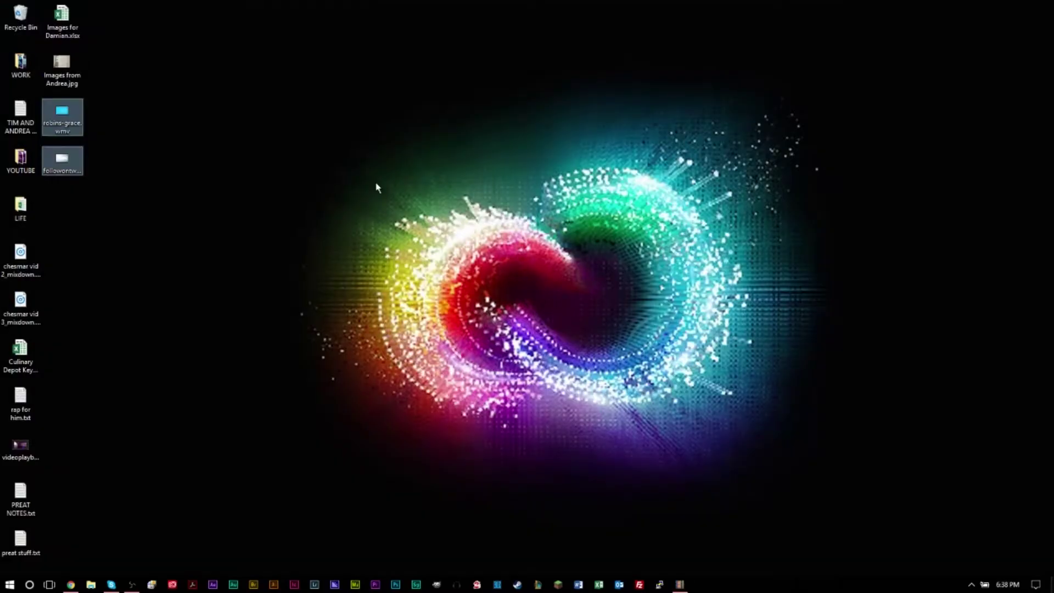
left_click_drag(55, 162, 586, 224)
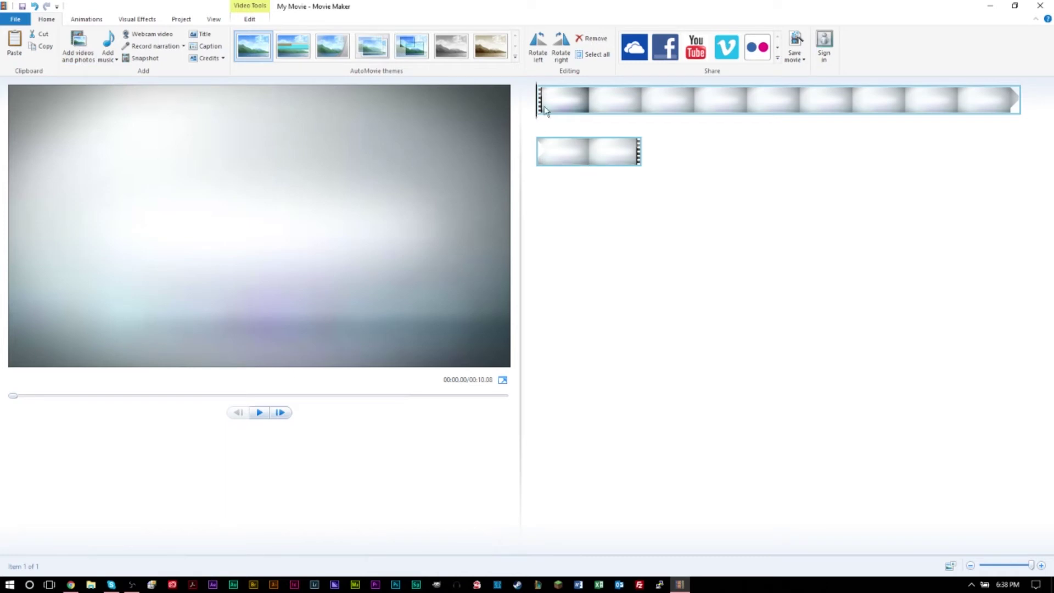
Scrub through the Twitter clip to examine its animation and return the playhead to the start
left_click_drag(536, 104, 918, 118)
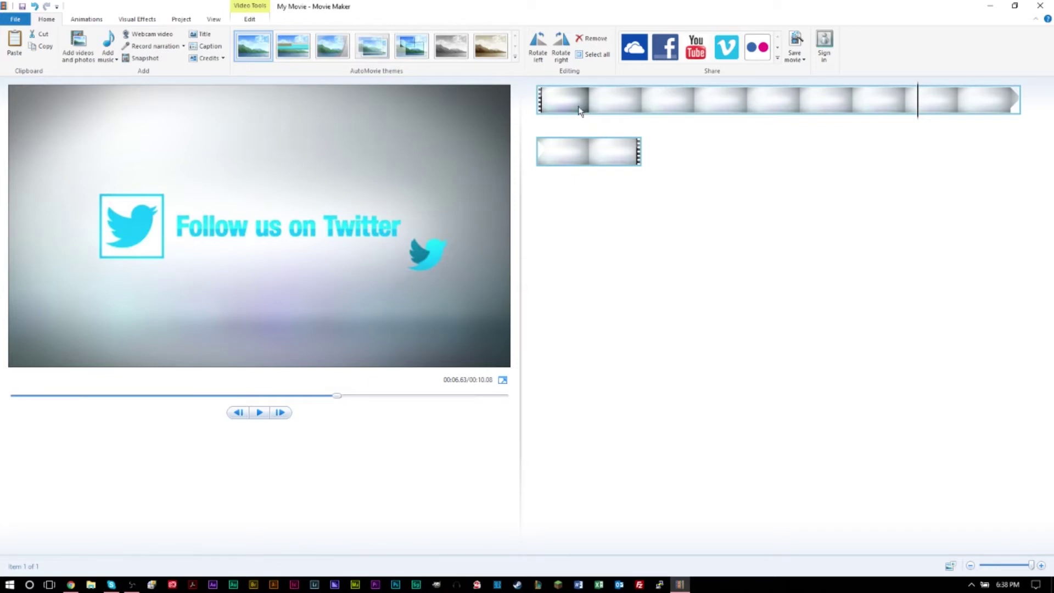
key("Home")
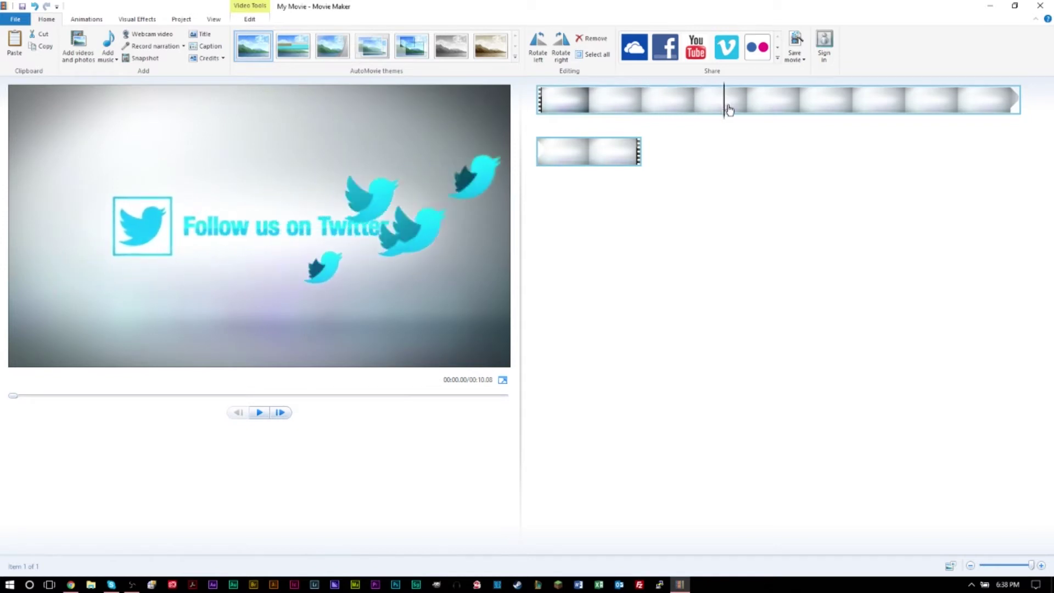
left_click(828, 104)
left_click(887, 113)
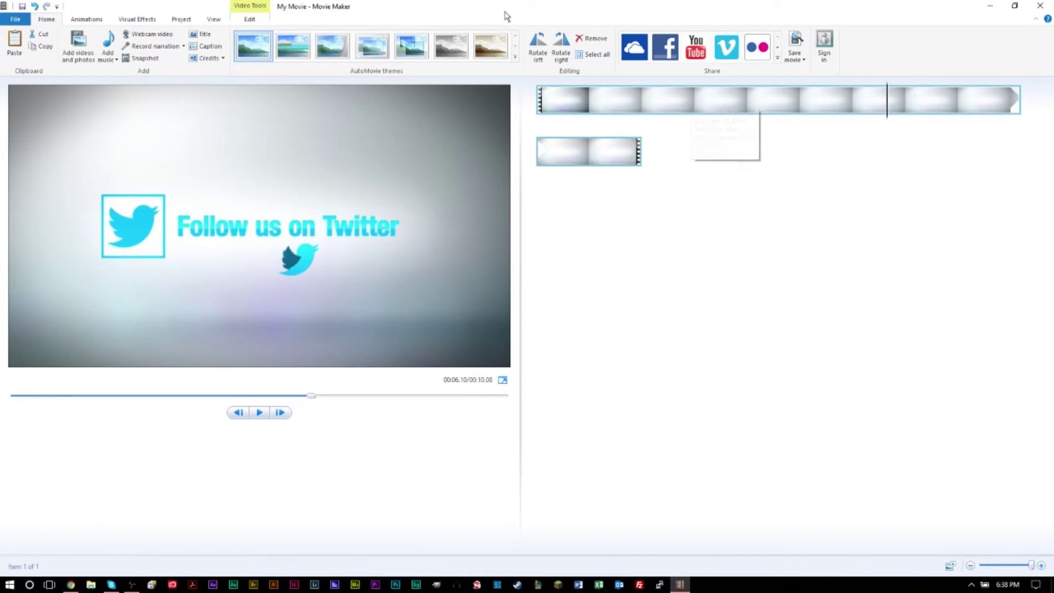
left_click(536, 106)
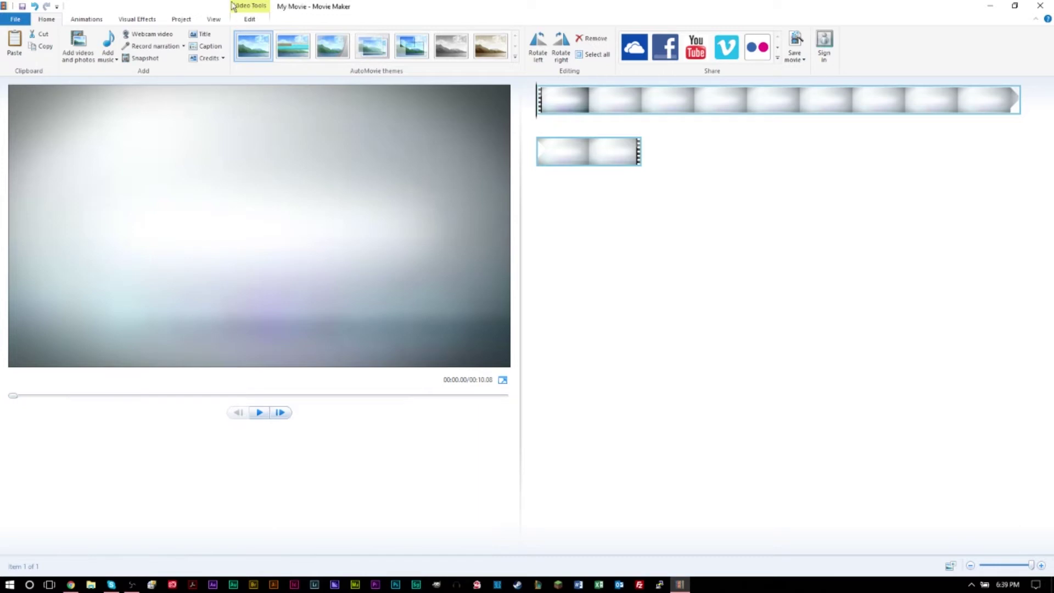
Apply the "Blur - through black" transition to the start of the Twitter clip with a duration of 0.25
left_click(92, 23)
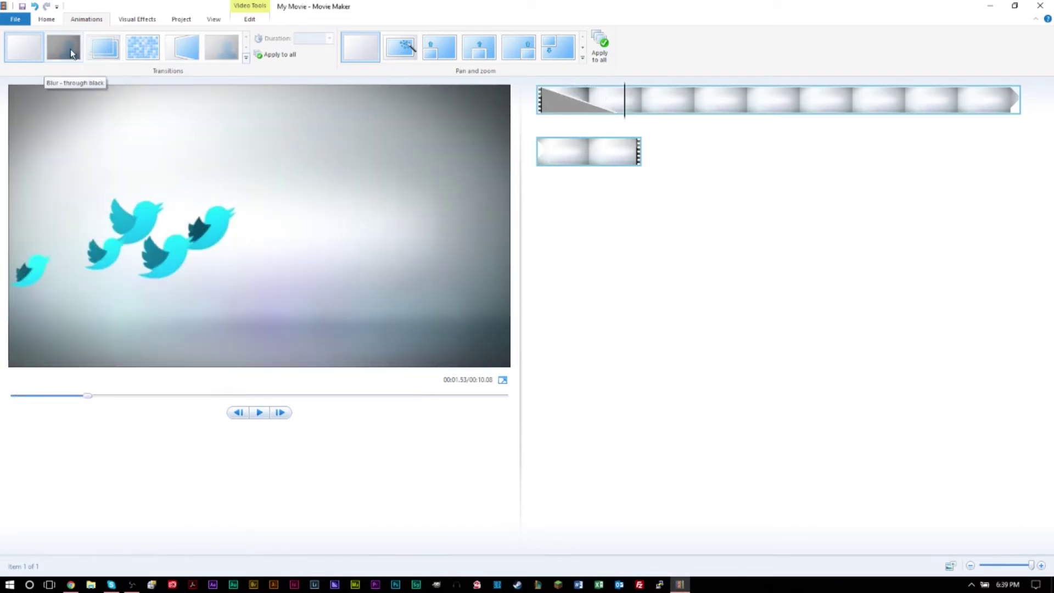
left_click(70, 48)
left_click(327, 37)
left_click(329, 39)
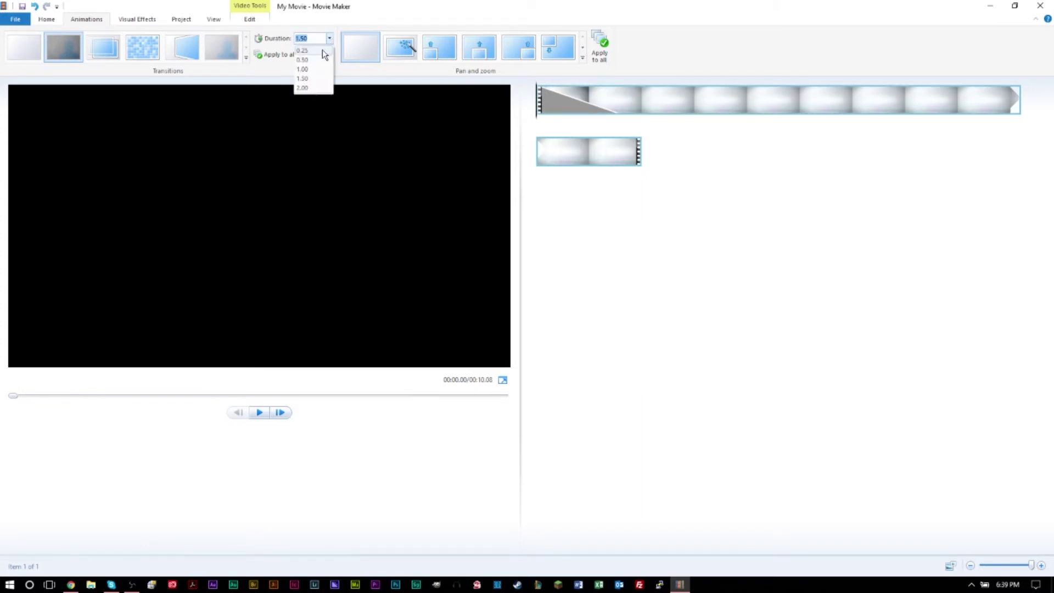
left_click(322, 50)
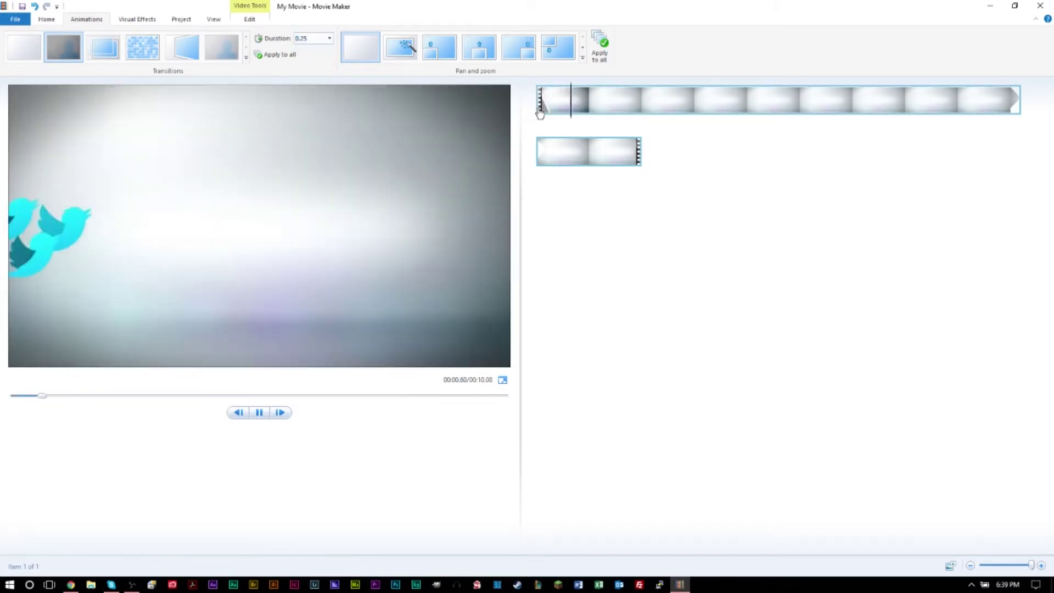
Set the transition's duration to 1.00 and preview the opening of the Twitter clip
left_click(330, 39)
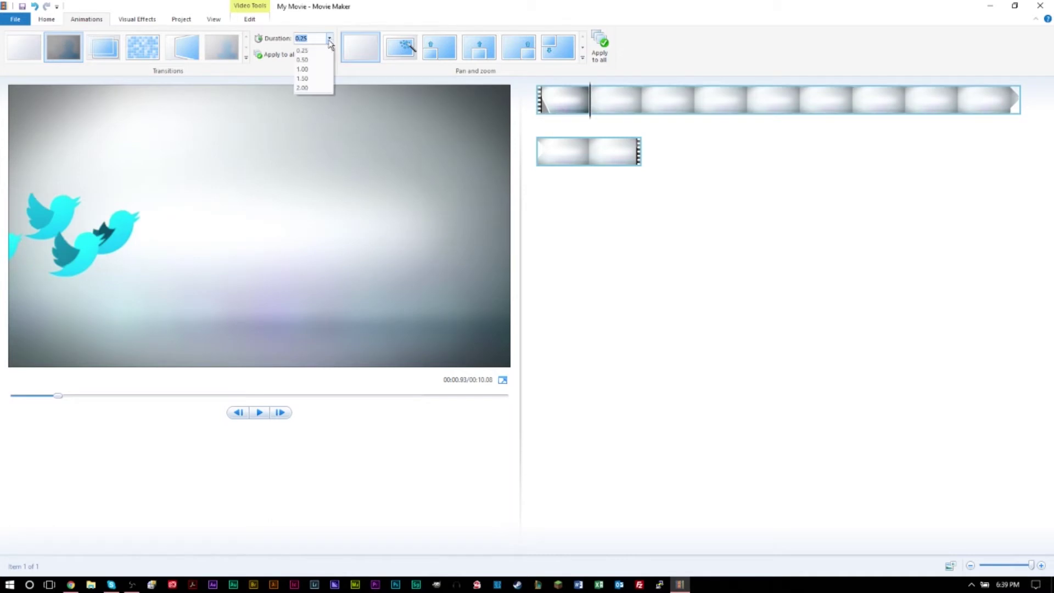
left_click(321, 70)
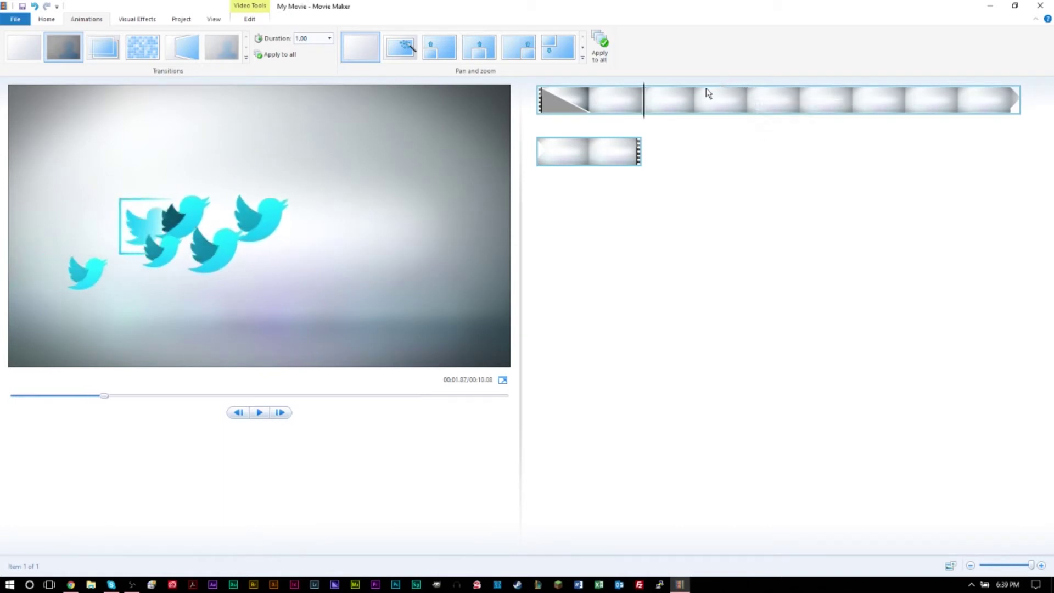
left_click(595, 105)
left_click_drag(596, 108, 768, 107)
left_click(643, 101)
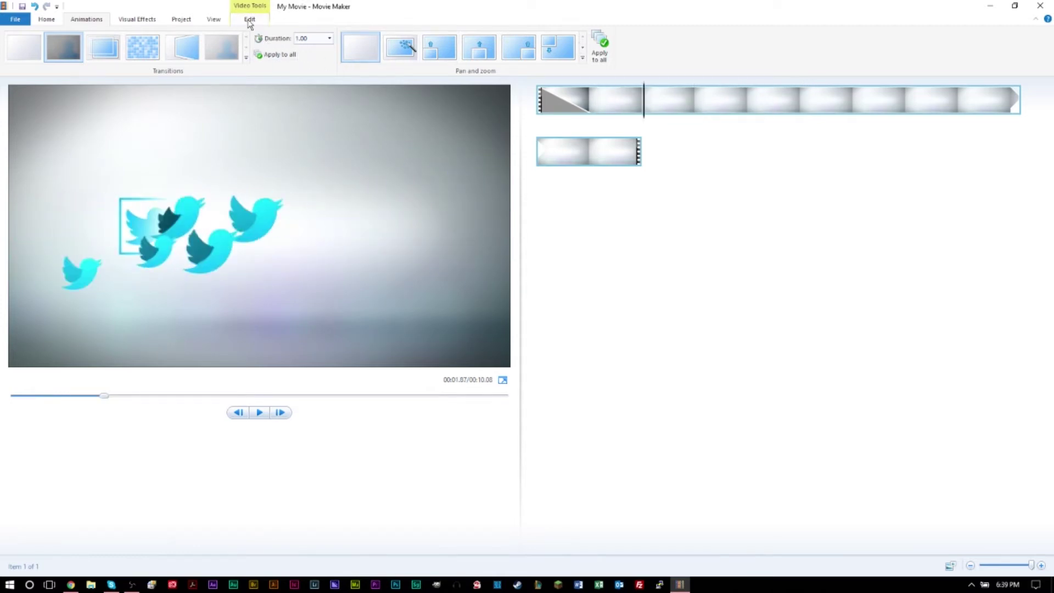
Show the clip's speed and trimming options and play the Twitter clip from the start
left_click(250, 20)
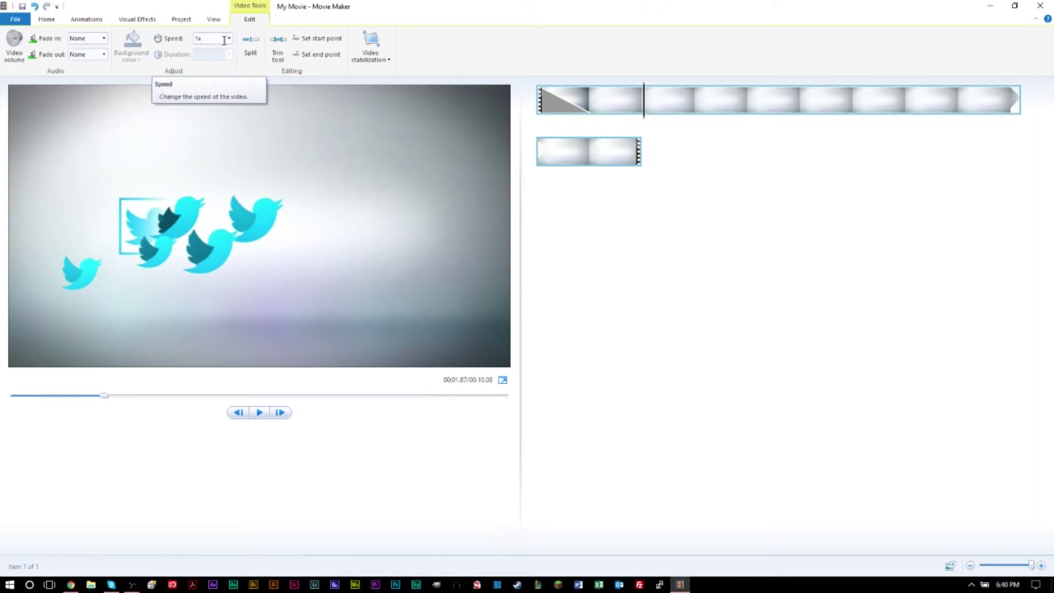
left_click_drag(645, 100, 543, 108)
key("space")
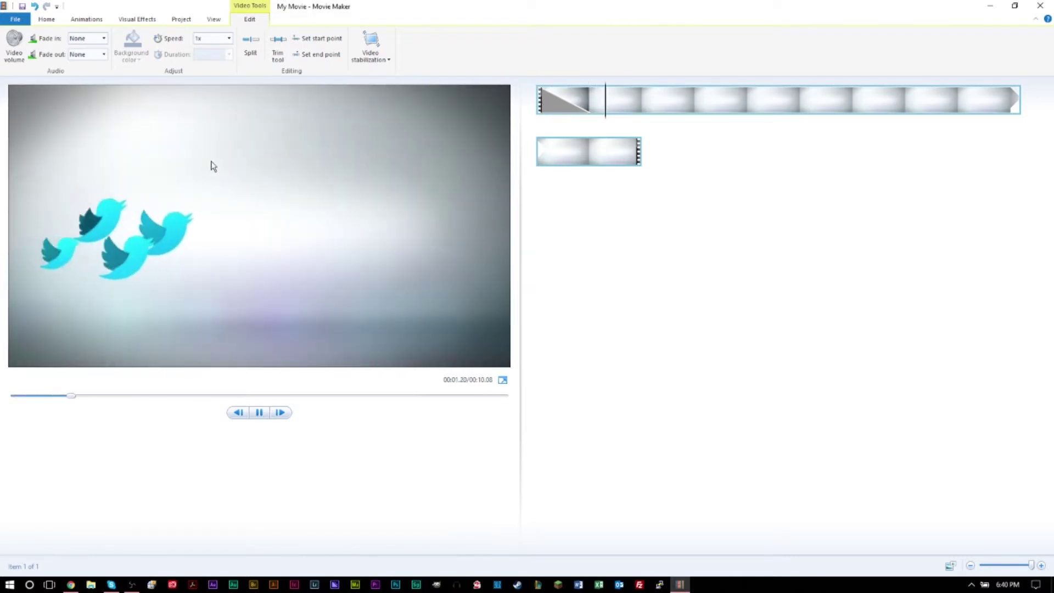
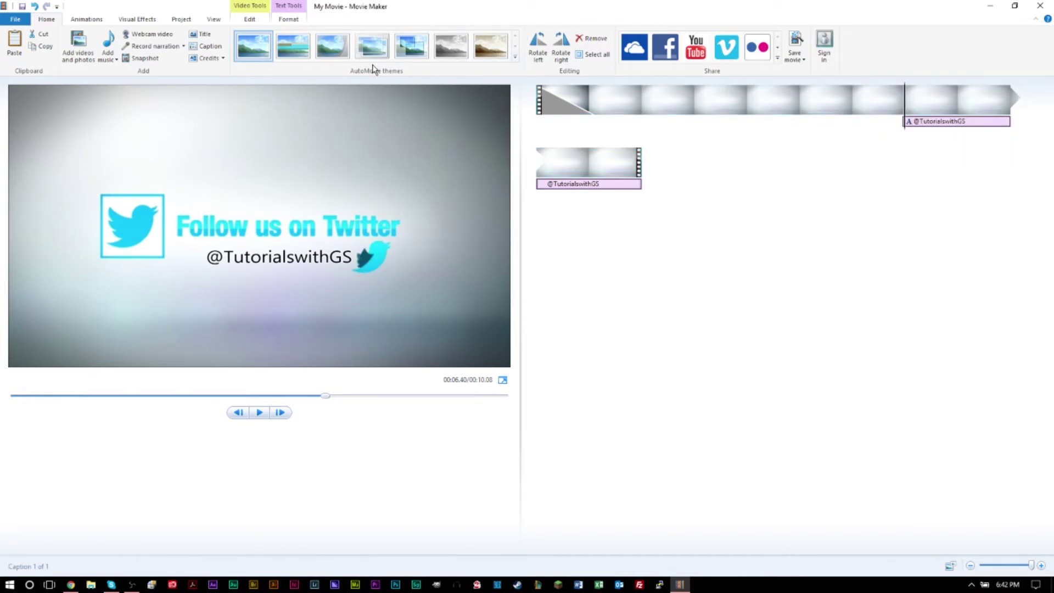
Apply the fade-in text effect to the Twitter handle caption and play the clip from just before it
left_click(288, 21)
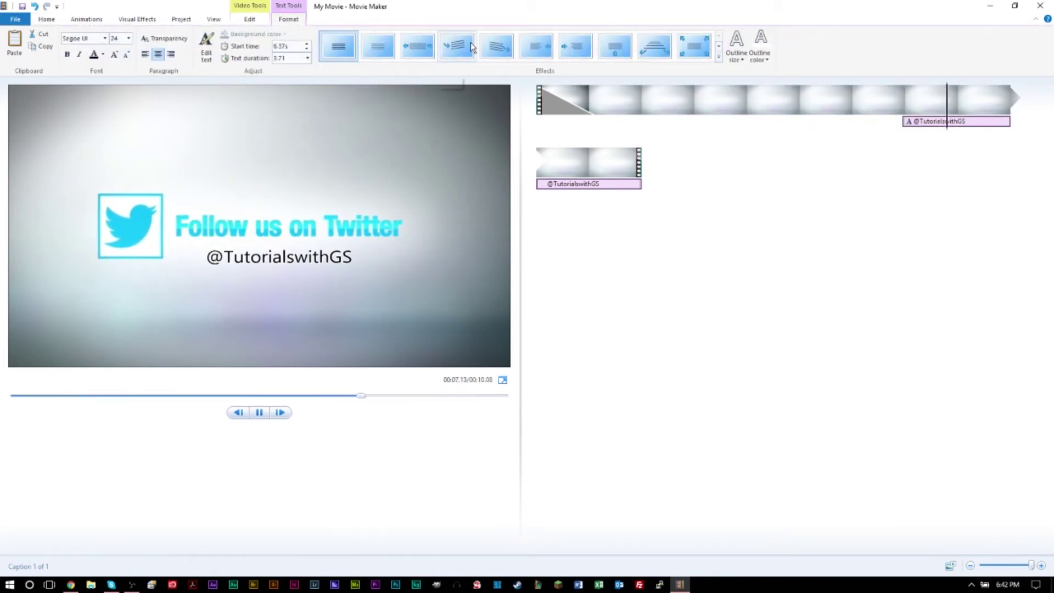
left_click(368, 44)
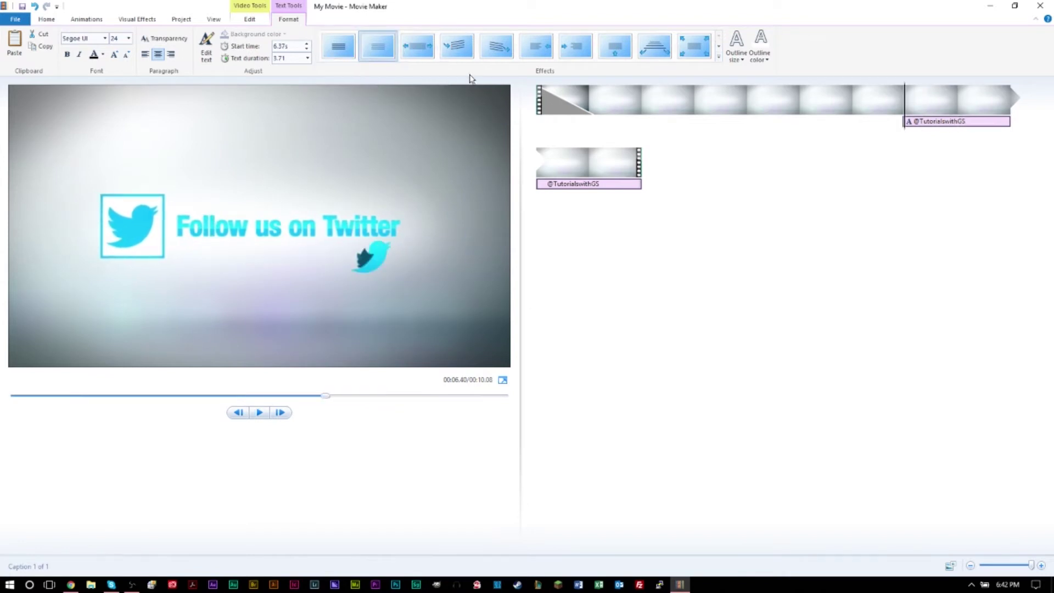
left_click(861, 113)
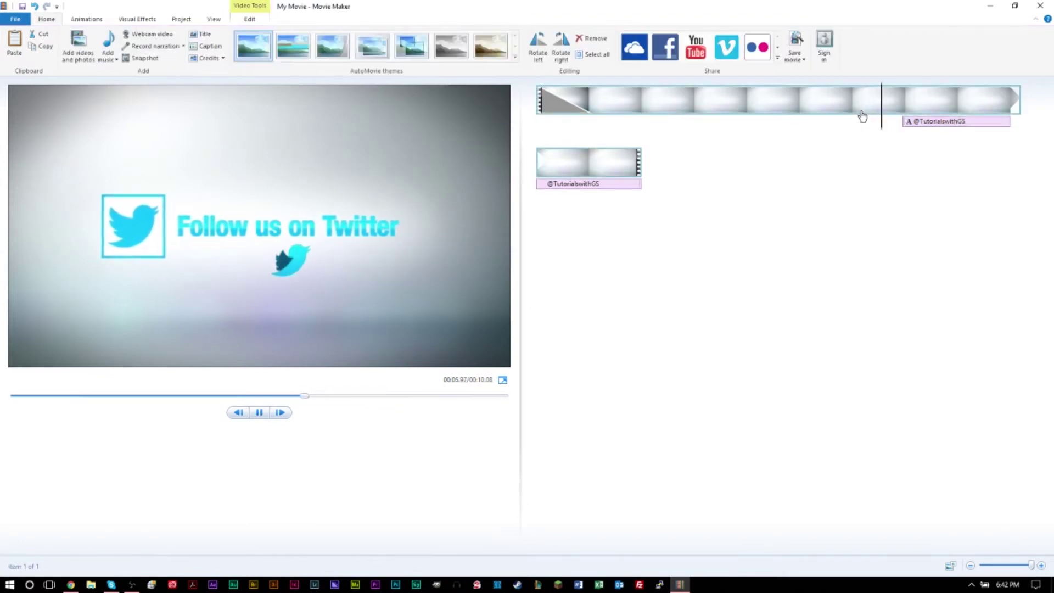
Move the Twitter handle caption to start at 6.27 s and play the clip to check its timing
left_click_drag(920, 124, 893, 122)
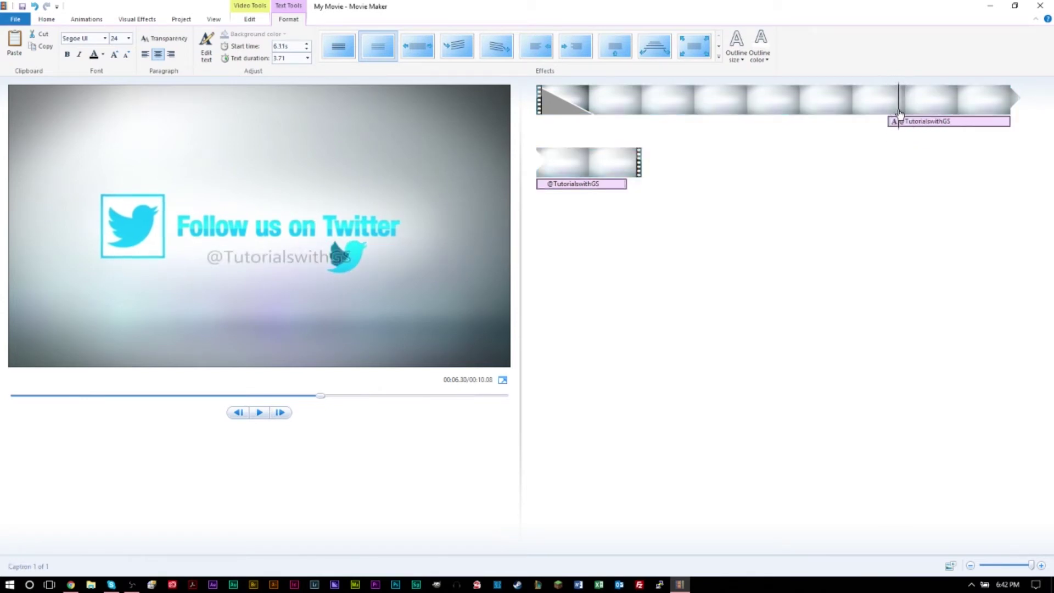
mouse_move(910, 120)
left_mouse_down()
mouse_move(902, 129)
mouse_move(902, 115)
left_mouse_up()
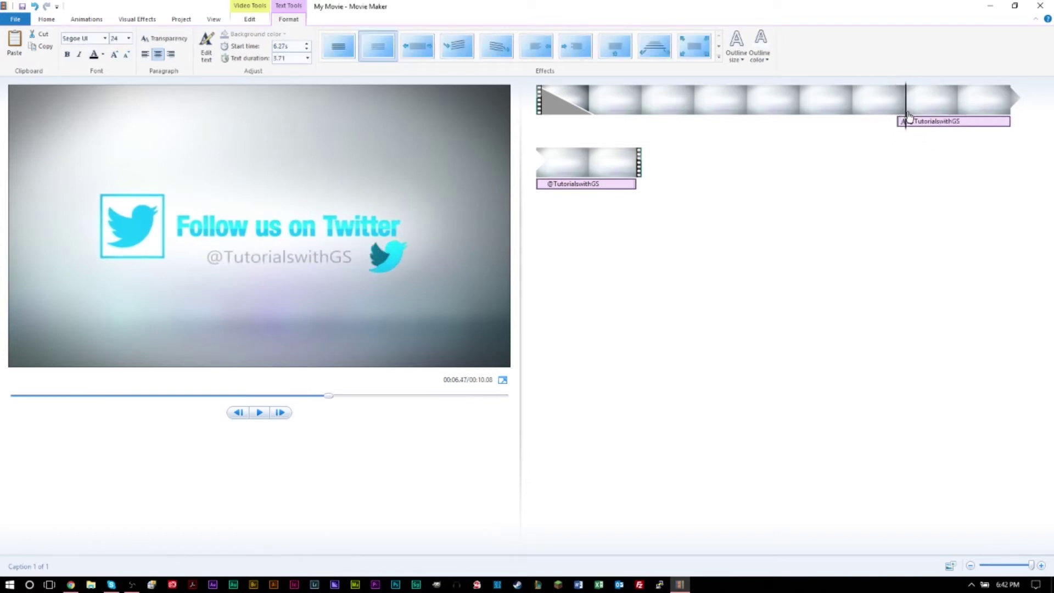
left_click(584, 125)
key("space")
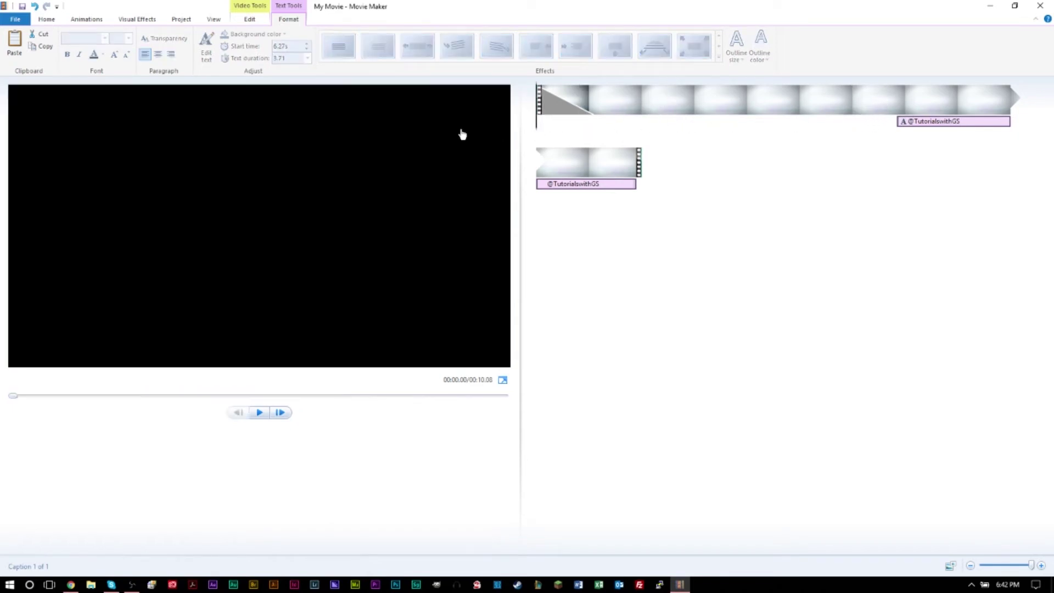
left_click(717, 134)
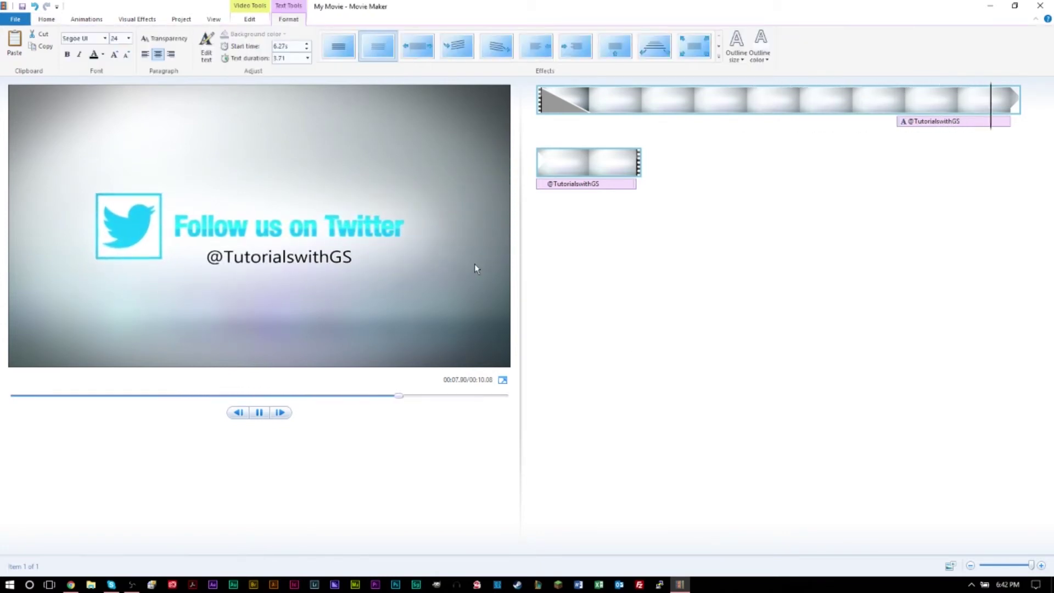
left_click(673, 188)
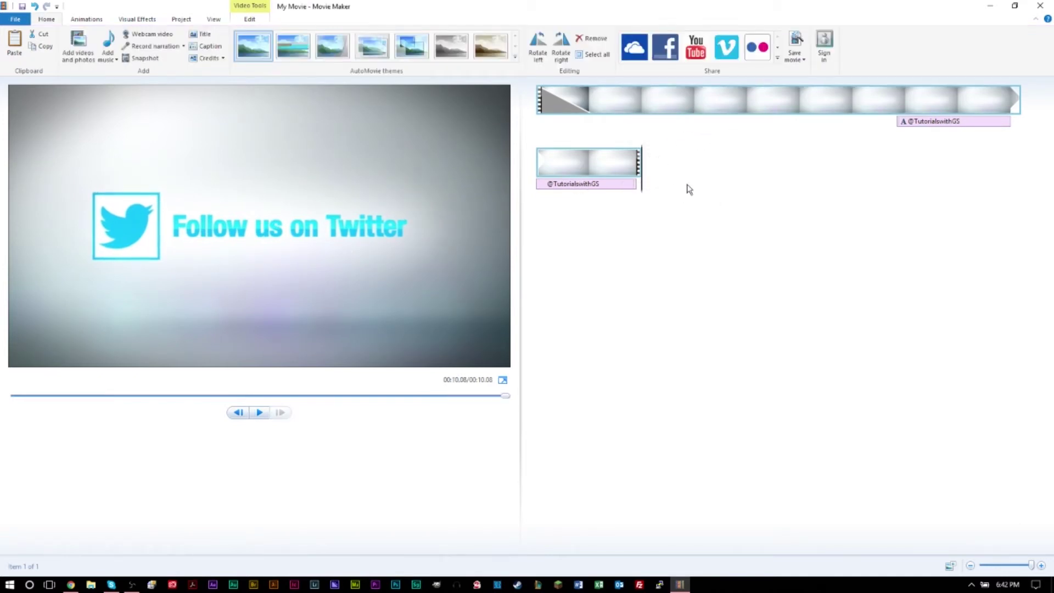
left_click(552, 97)
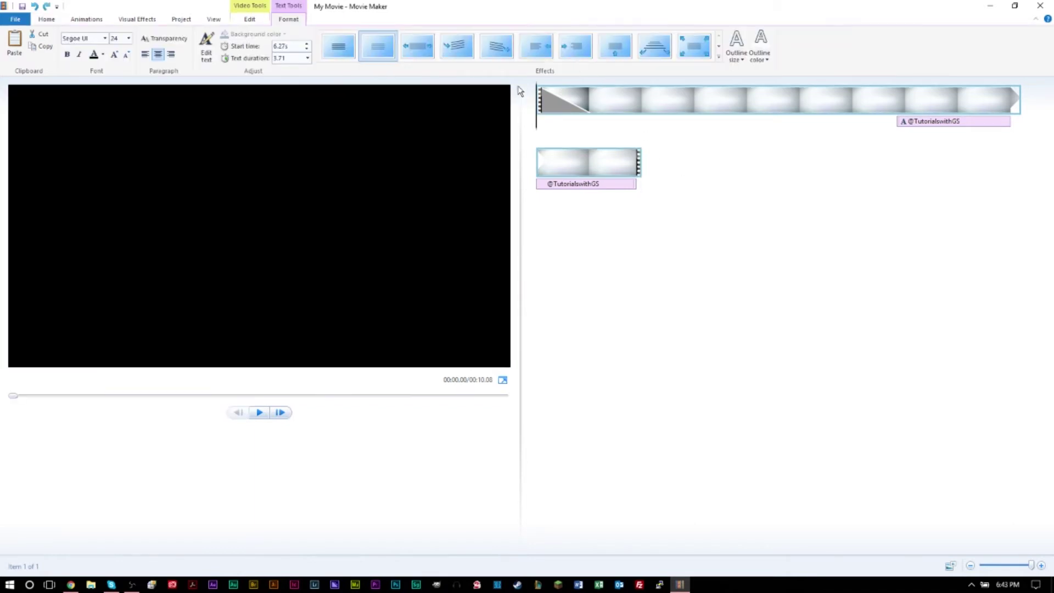
Preview visual effects such as Edge detection on the Twitter clip and check the caption near the clip's end
left_click(250, 19)
left_click(591, 105)
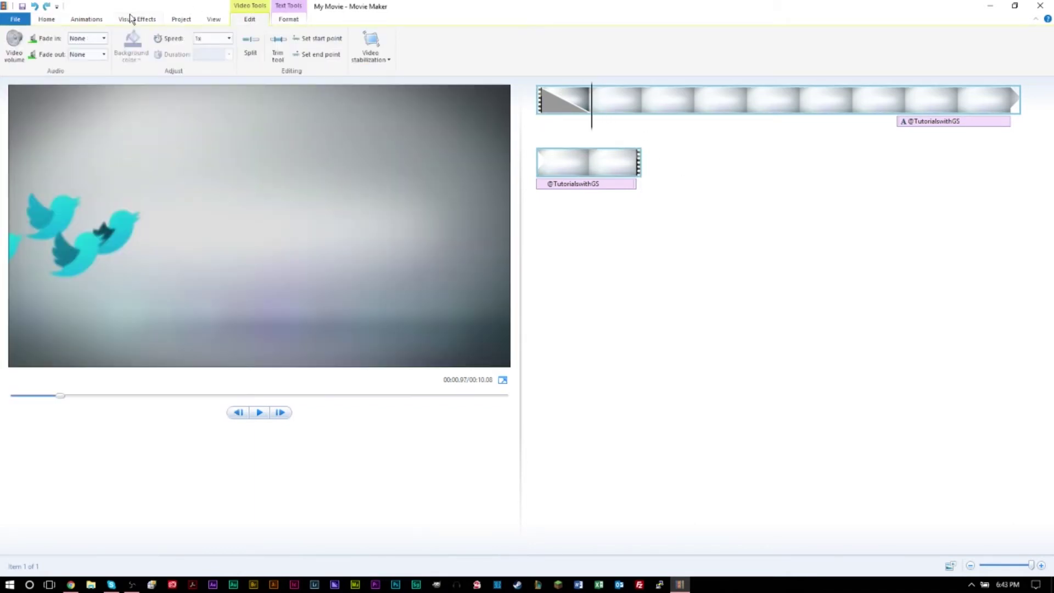
left_click(101, 23)
left_click(139, 22)
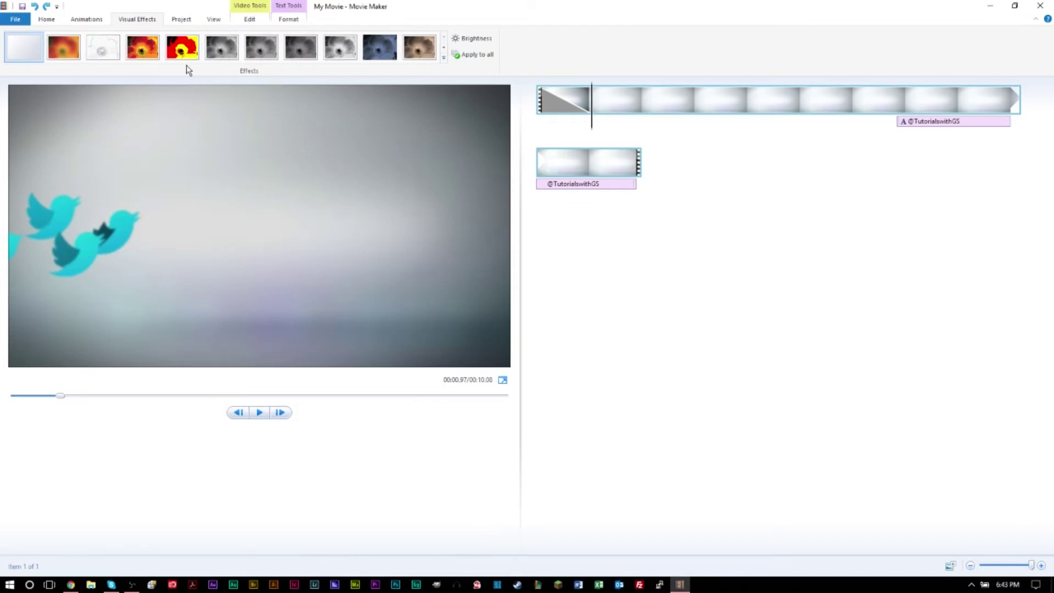
left_click(106, 55)
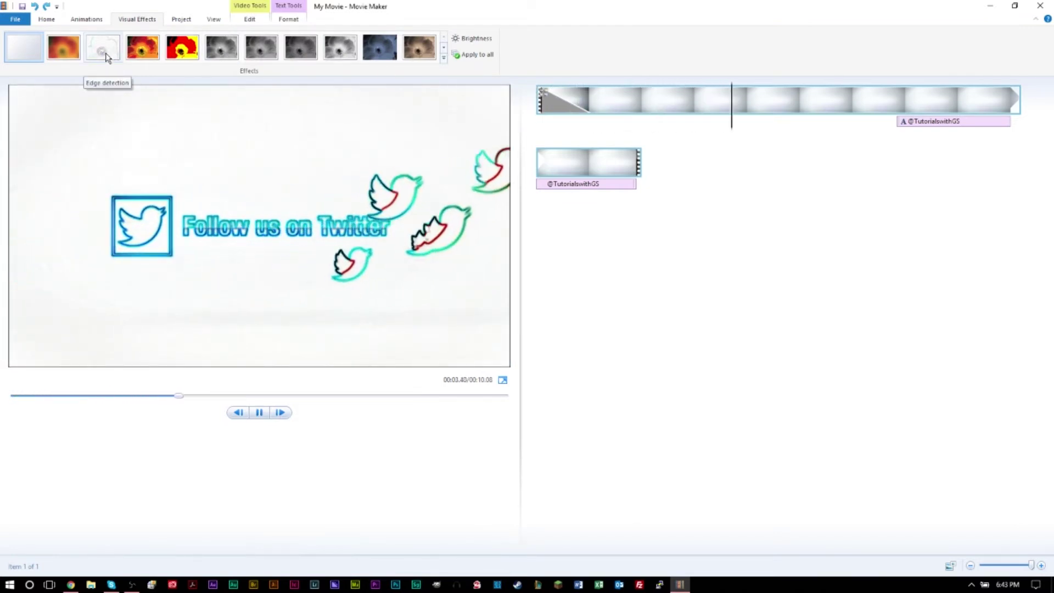
left_click(142, 54)
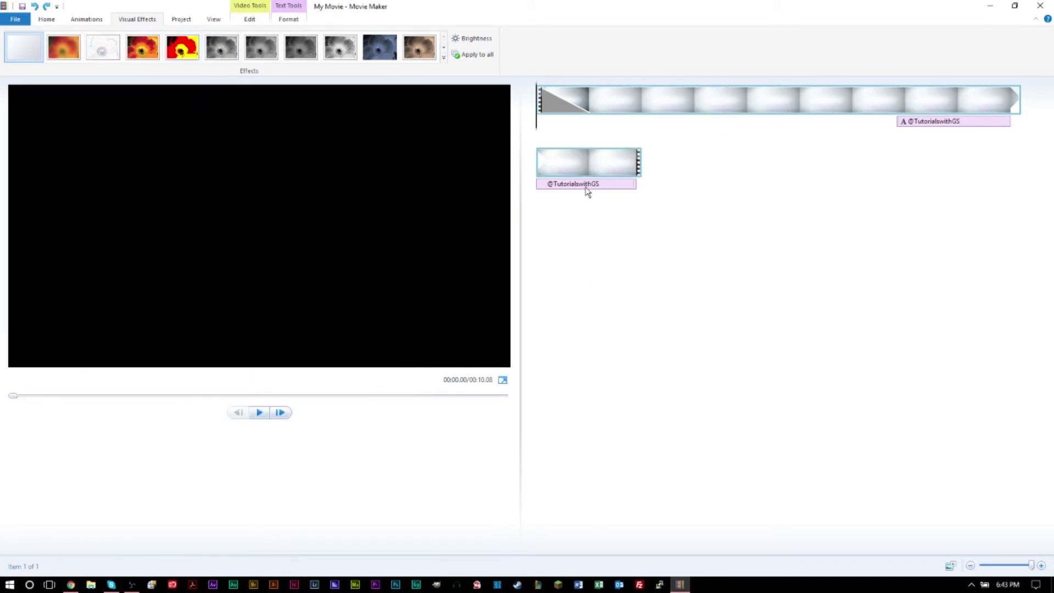
left_click(586, 188)
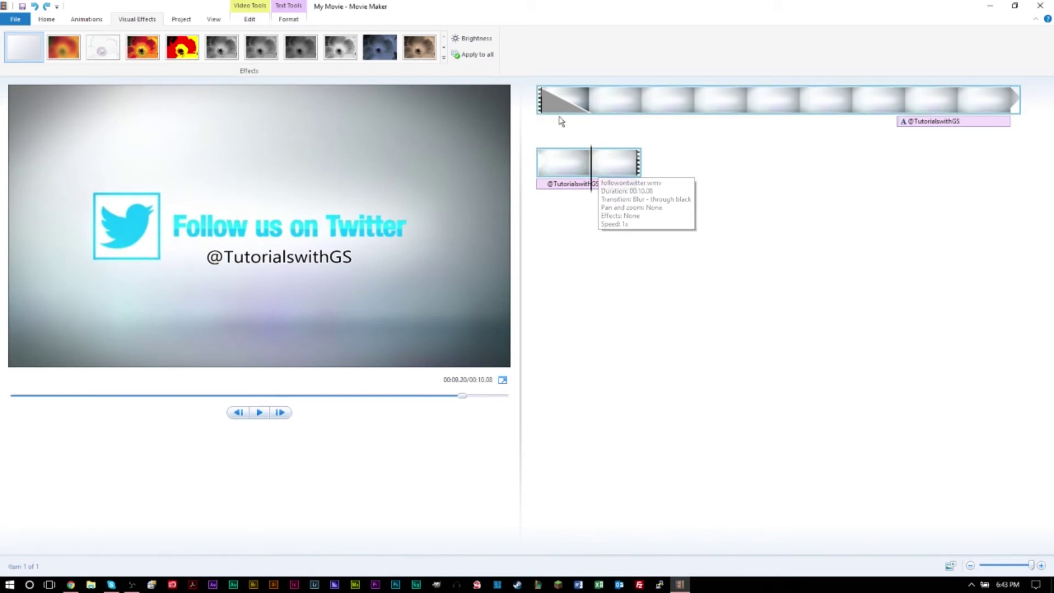
Start a new project and add the robins-grace.wmv clip from the desktop to its timeline
key("ctrl+n")
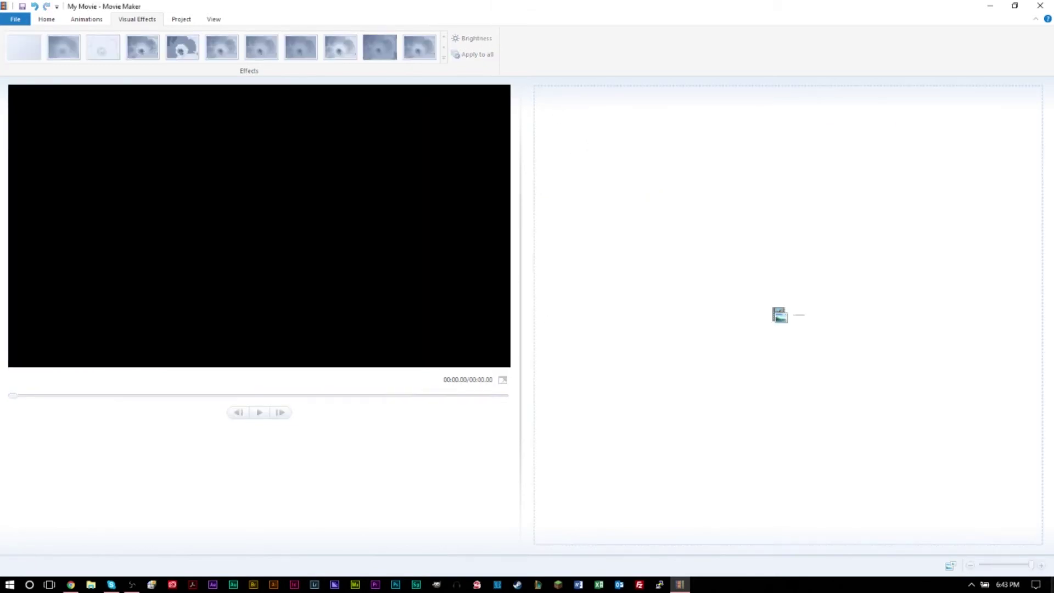
key("super+d")
left_click_drag(62, 112, 693, 230)
key("super+d")
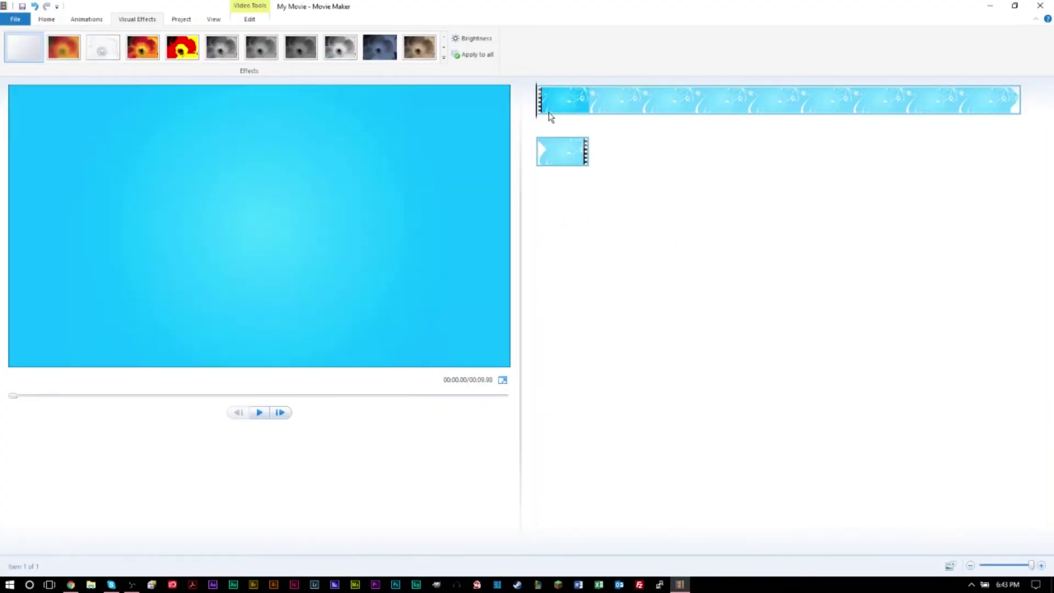
Play the robins-grace clip to preview its floral animation and return the playhead to the clip's start
key("space")
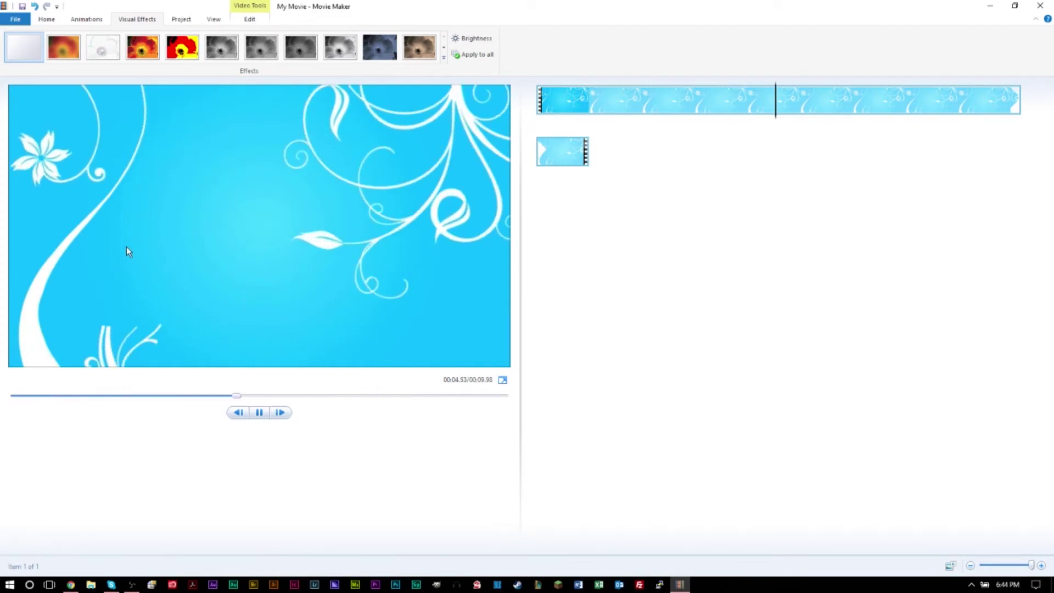
key("space")
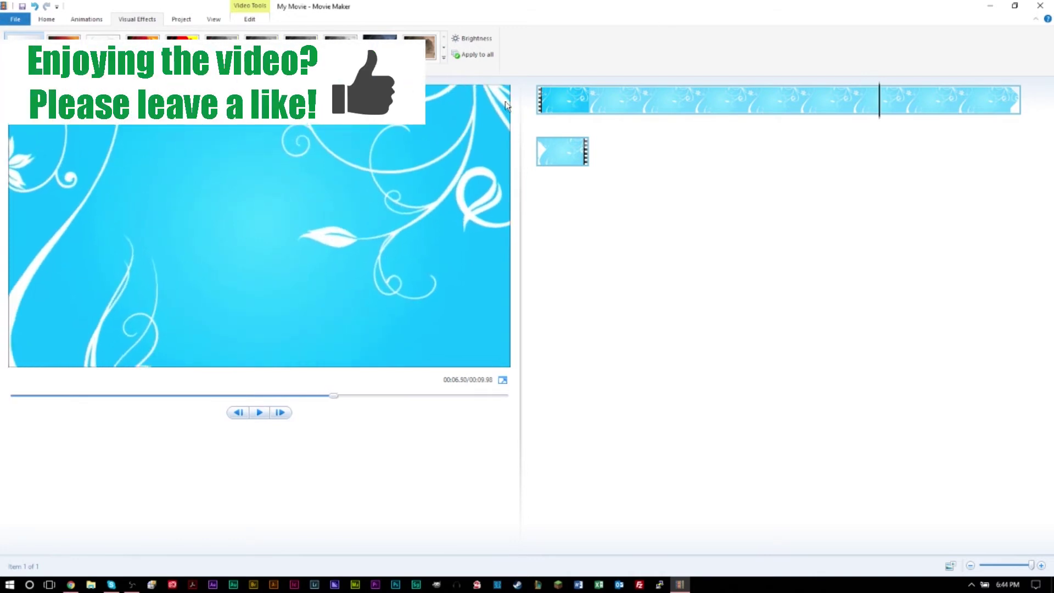
left_click(537, 107)
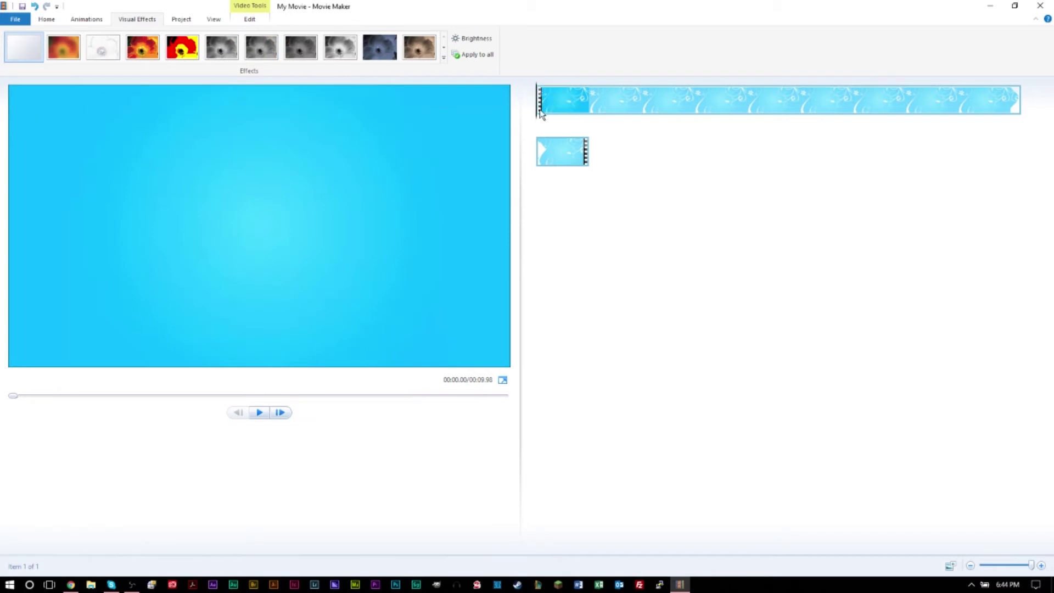
mouse_move(540, 119)
left_mouse_down()
mouse_move(589, 124)
mouse_move(535, 125)
left_mouse_up()
Add a caption reading "Video Editing" at the start of the clip
left_click(44, 19)
left_click(211, 46)
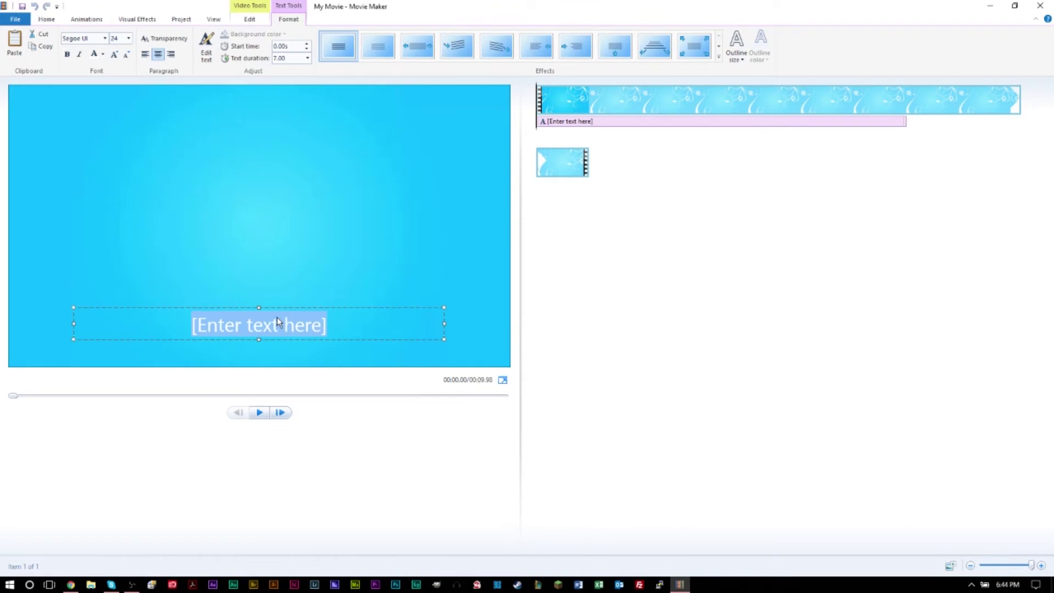
type("Video Editing")
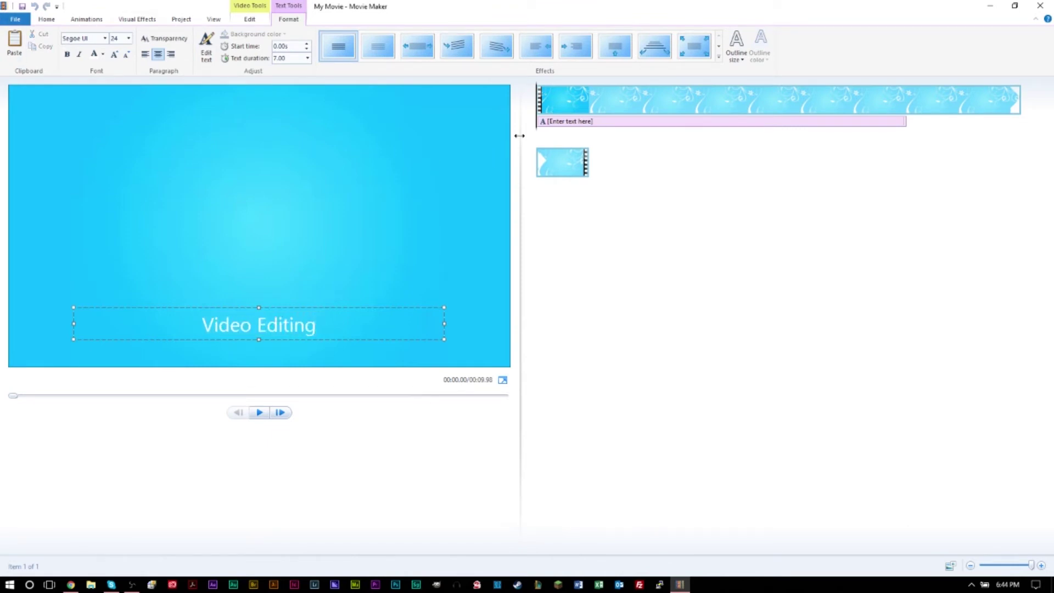
left_click(311, 327)
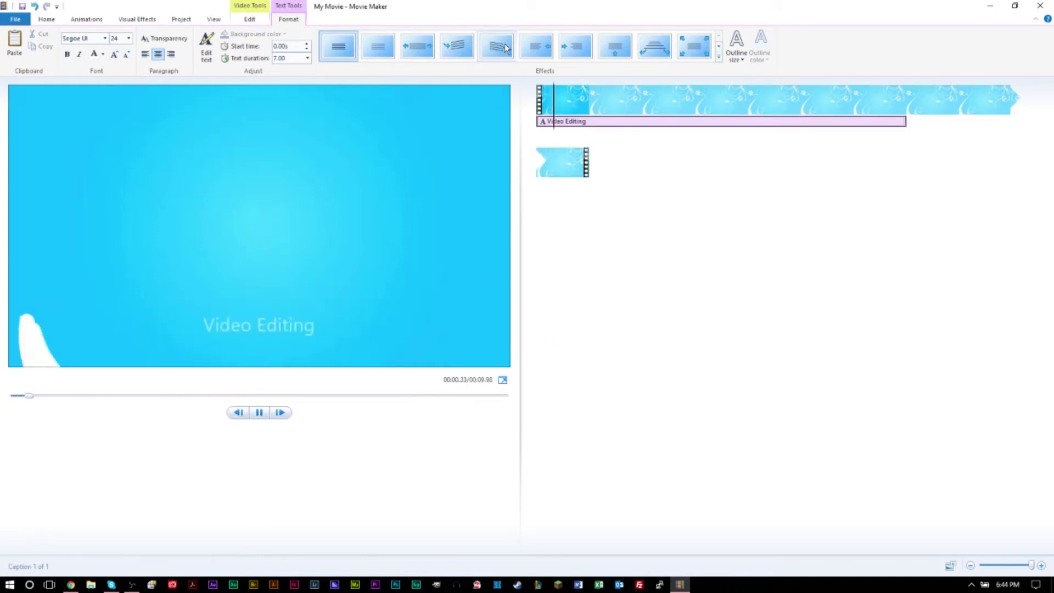
Give the "Video Editing" caption the rightward fly-in effect and position it near the top centre of the frame, playing the clip to check it
left_click(565, 42)
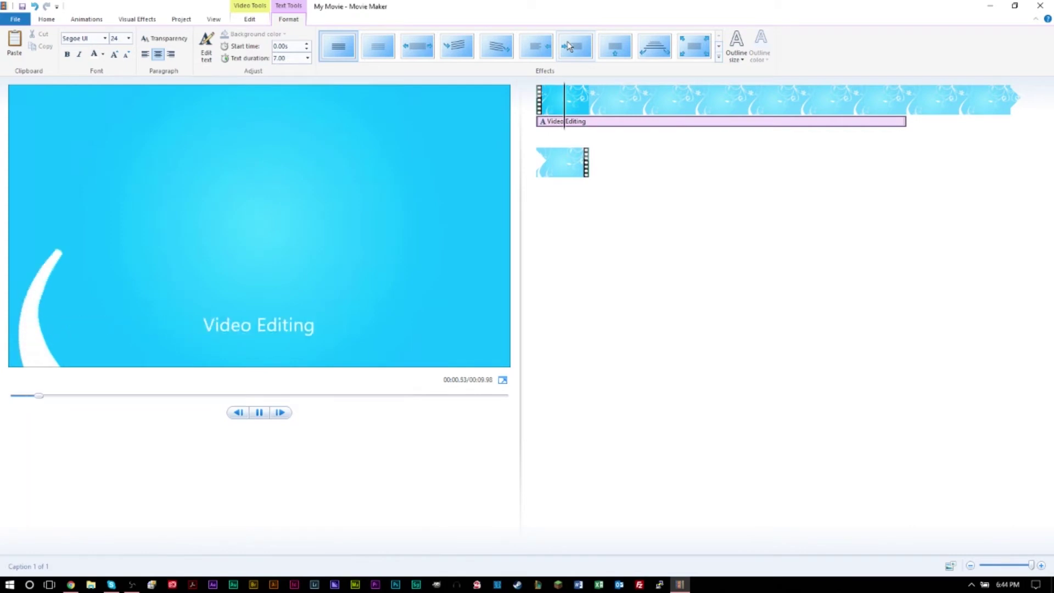
left_click_drag(291, 338, 369, 128)
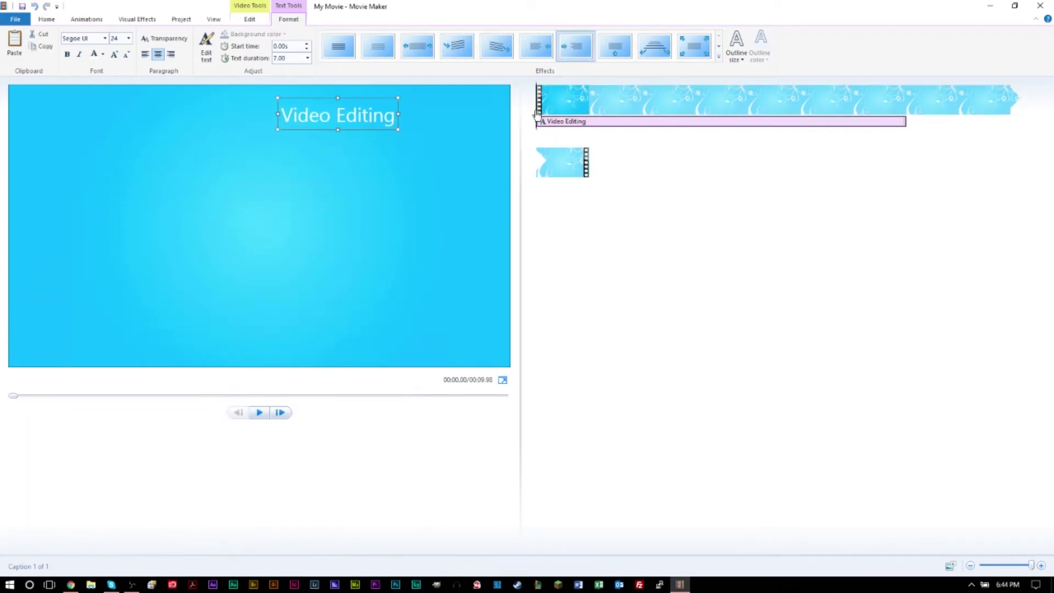
key("space")
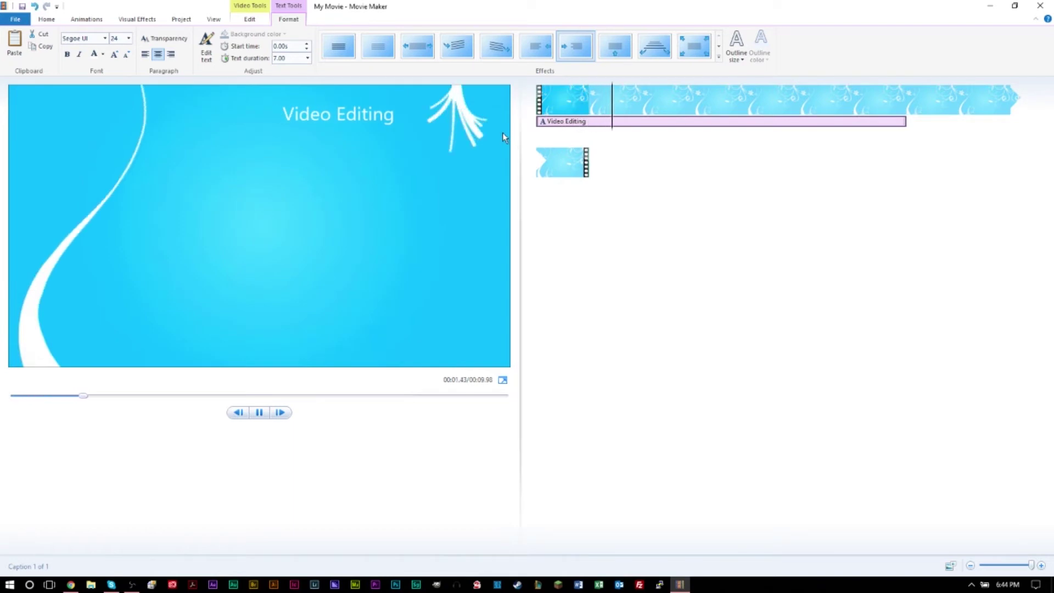
key("space")
left_click(348, 115)
left_click_drag(351, 125, 328, 127)
key("Home")
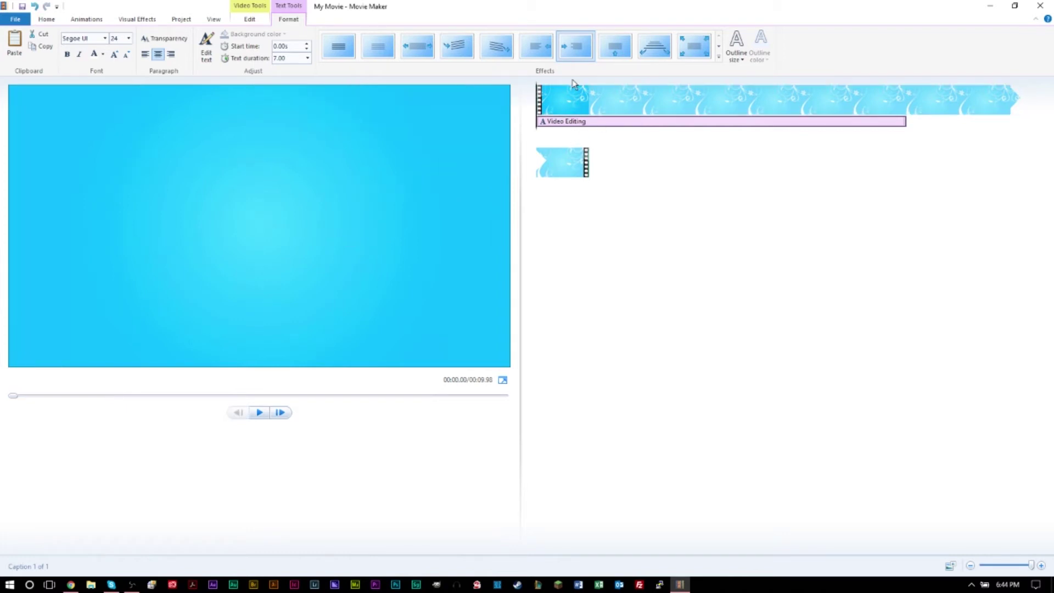
Set the "Video Editing" caption's duration to 2.00 s and its start to about 0.58 s, and play from the beginning
left_click(308, 58)
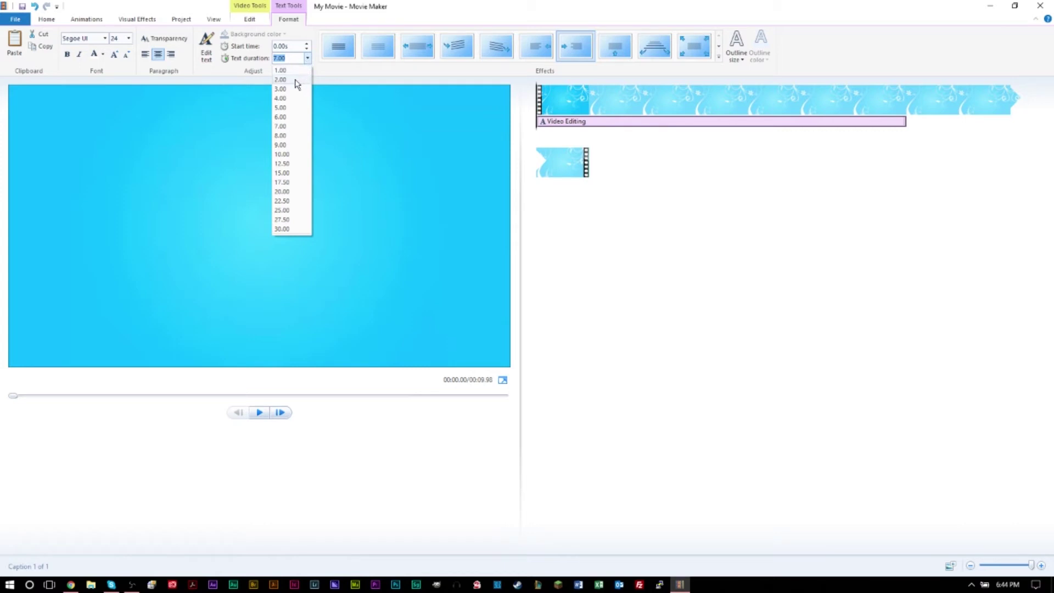
left_click(296, 80)
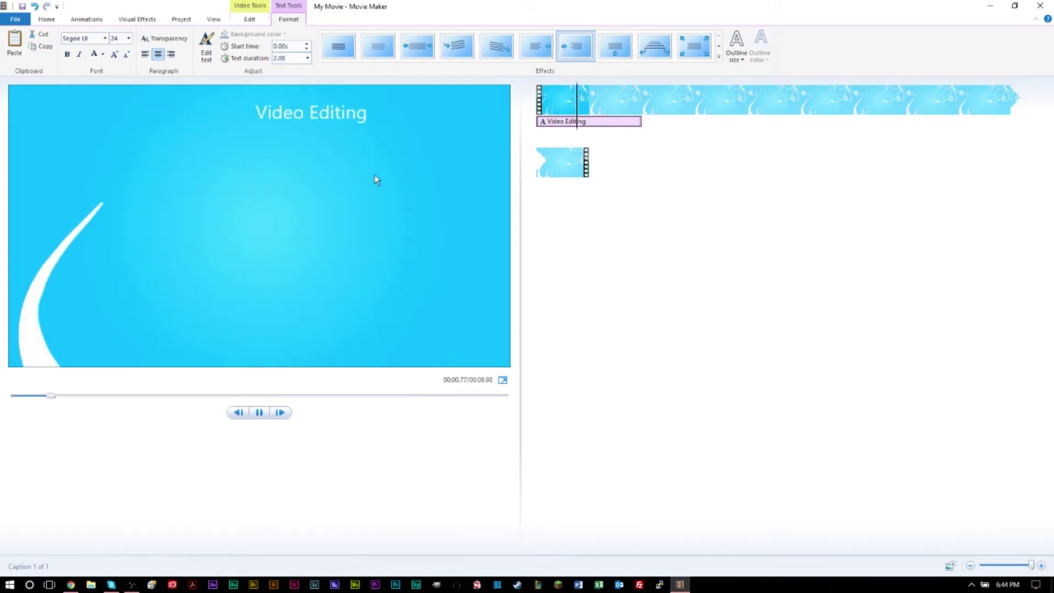
left_click_drag(563, 127, 592, 127)
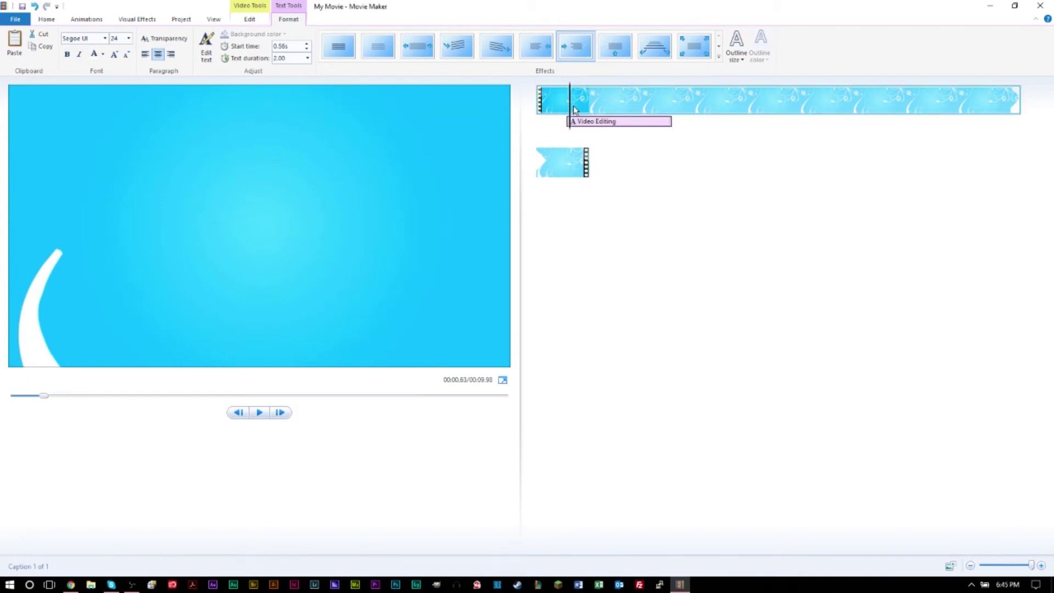
left_click(527, 112)
key("space")
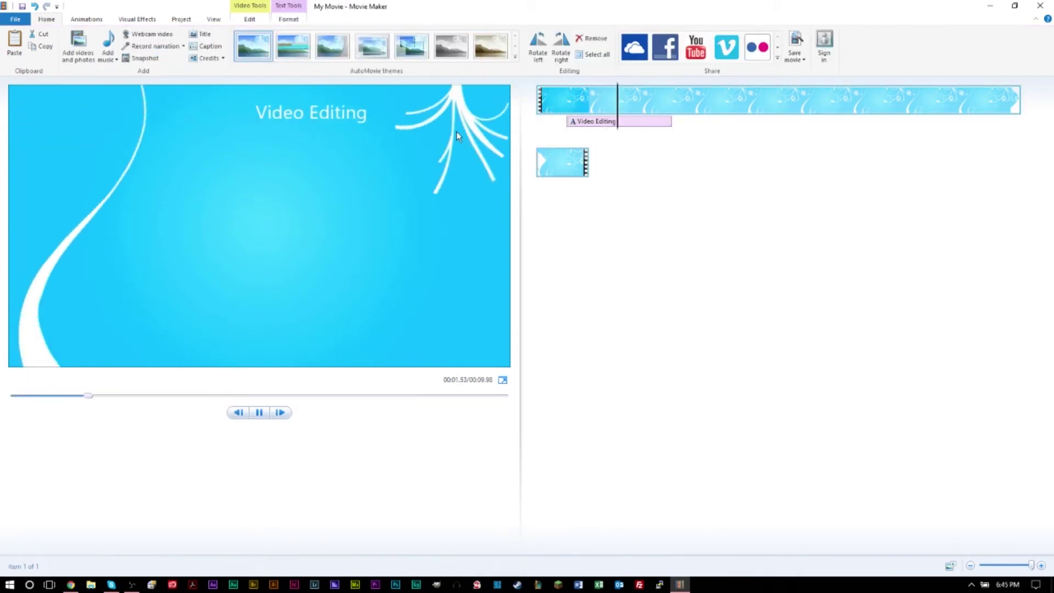
Shift the "Video Editing" caption slightly earlier on the timeline in two small moves, replaying the clip from the start each time
mouse_move(572, 126)
left_mouse_down()
mouse_move(561, 134)
mouse_move(560, 118)
left_mouse_up()
left_click(551, 102)
left_click(526, 109)
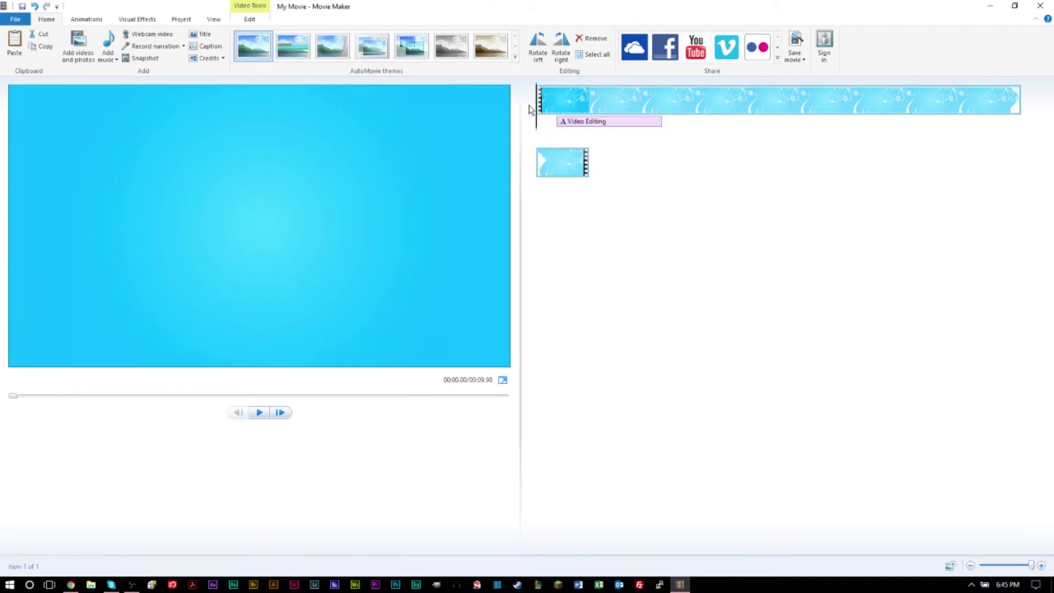
key("space")
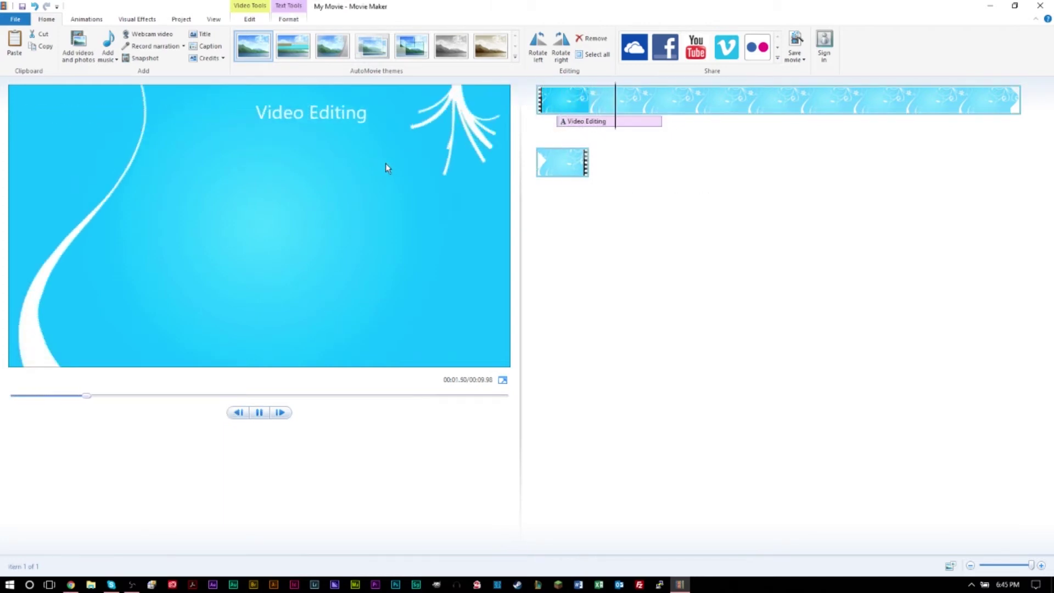
key("space")
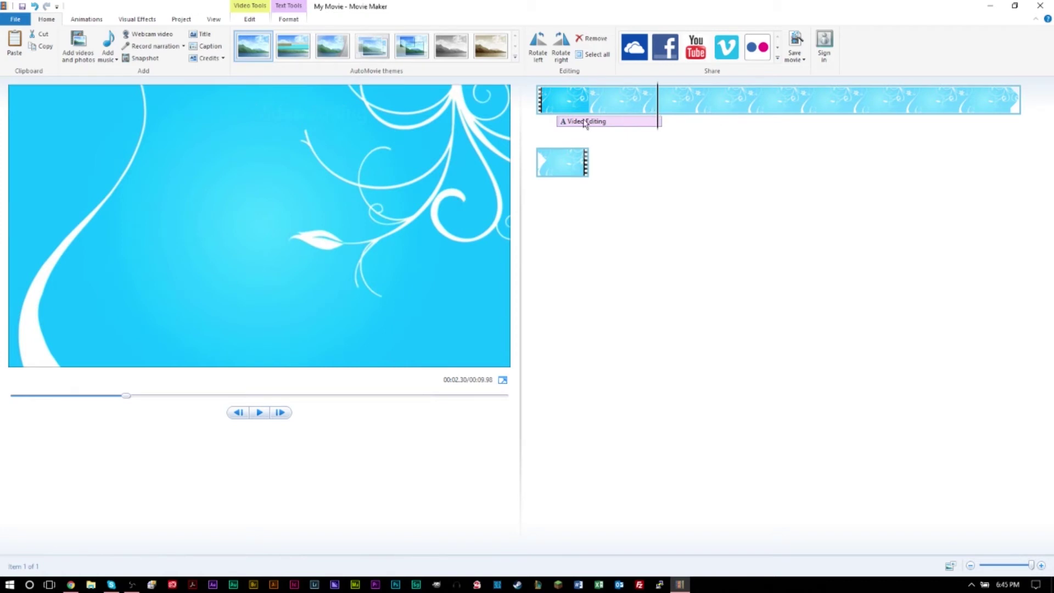
left_click_drag(573, 129, 565, 129)
left_click(527, 107)
key("space")
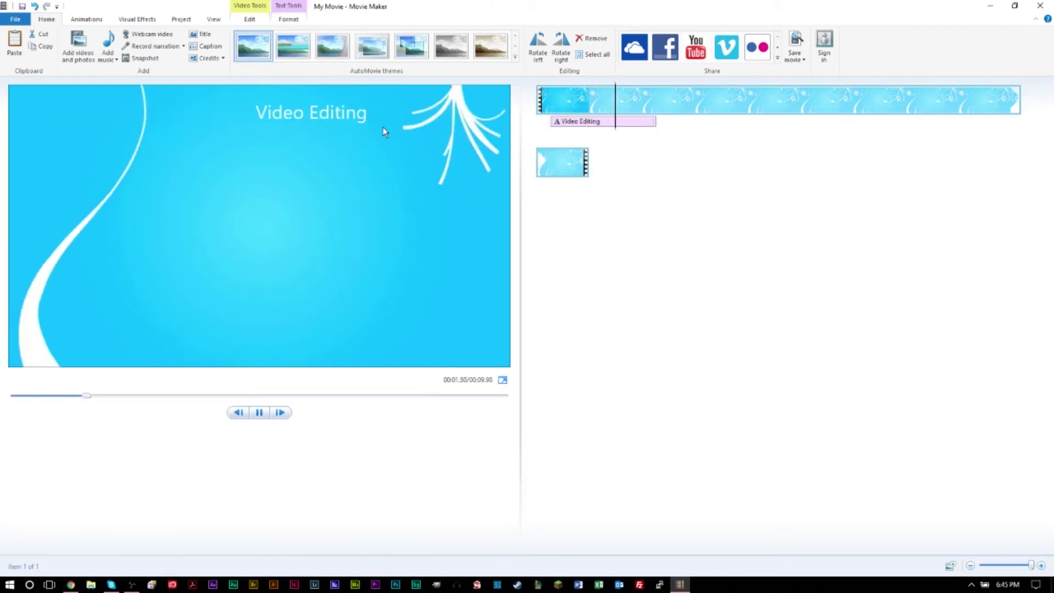
Nudge the "Video Editing" caption once more toward the clip's beginning and play past its end to check the timing
left_click_drag(565, 121, 554, 108)
left_click(645, 135)
key("space")
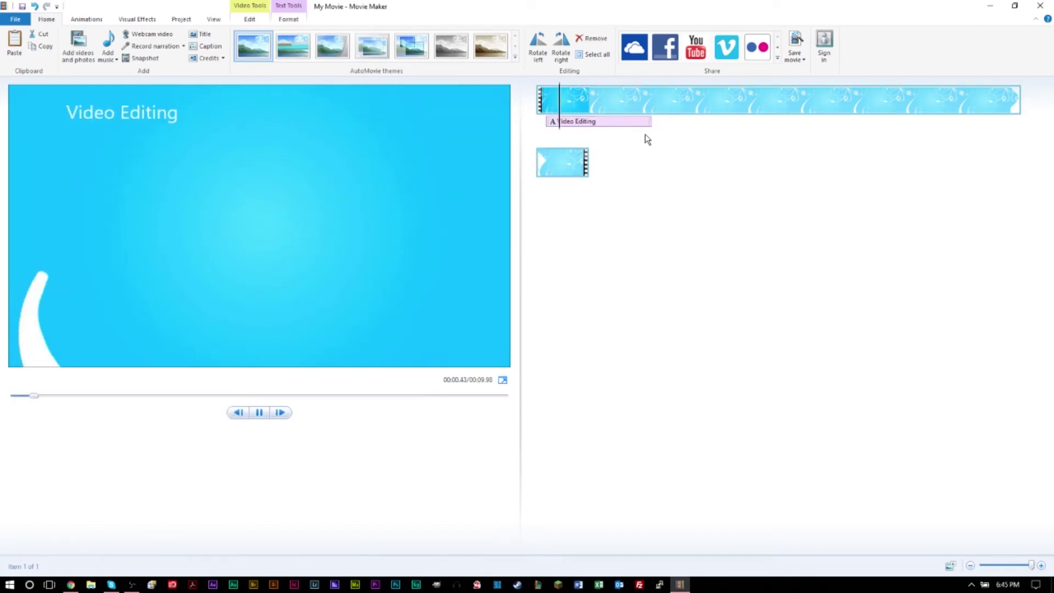
key("space")
left_click(549, 96)
key("space")
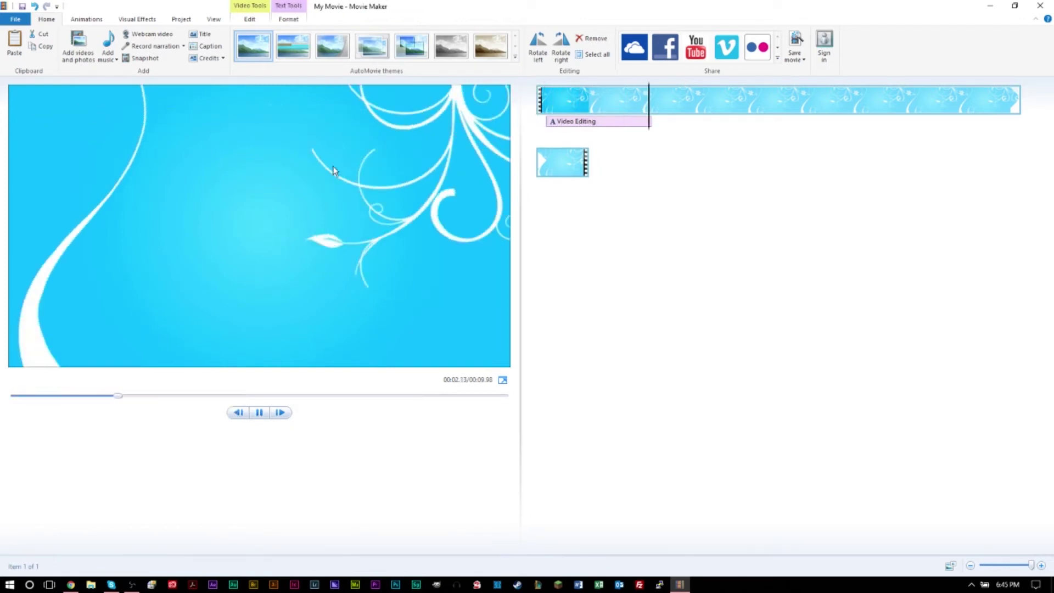
key("space")
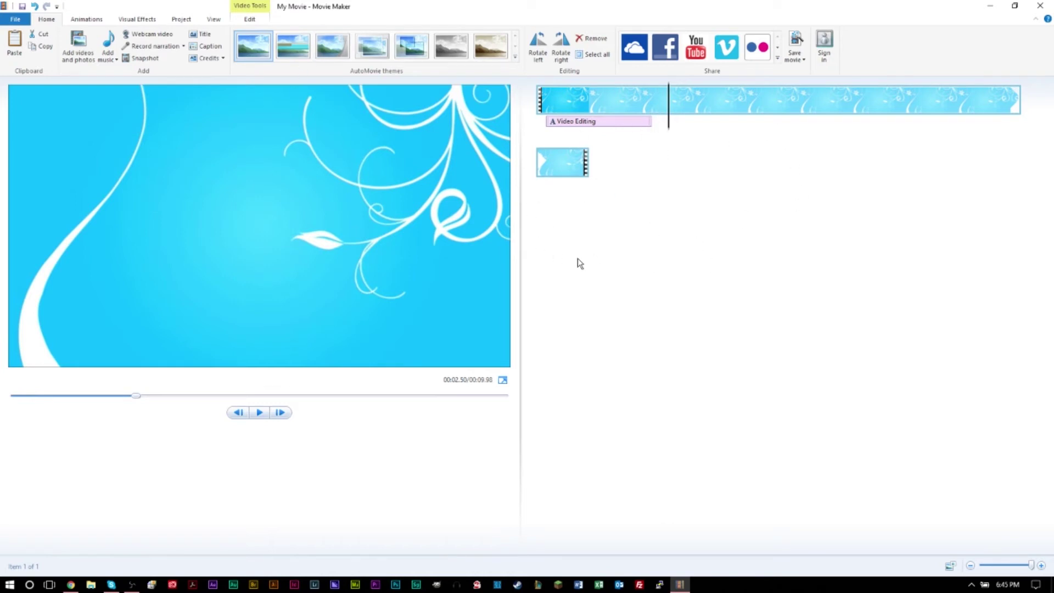
Add a second caption reading "Image Editing" at 2.47 s, after the first caption ends
left_click(211, 46)
type("Image Editing")
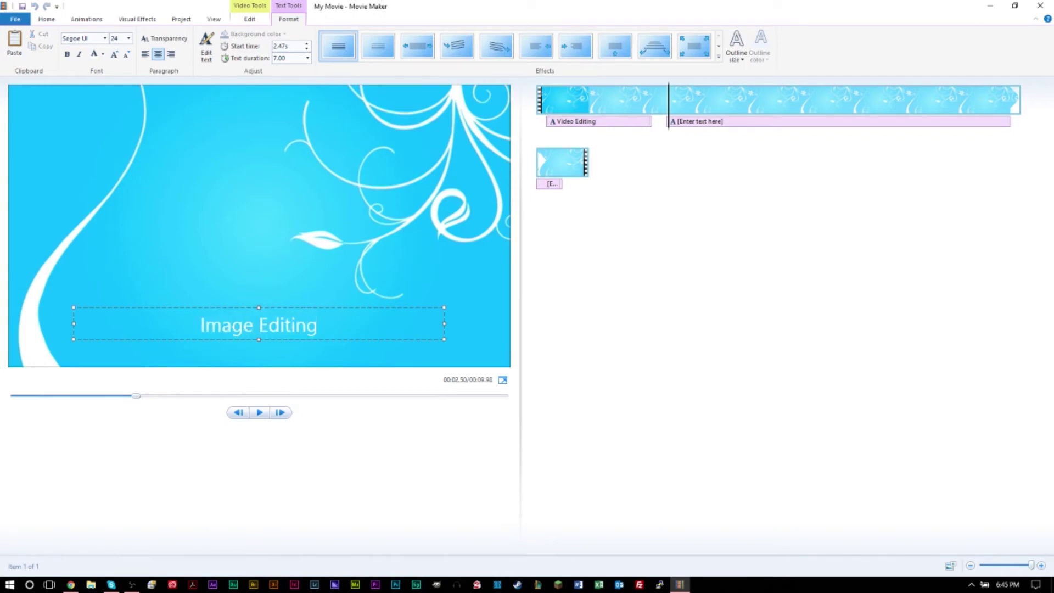
left_click(569, 292)
left_click(262, 330)
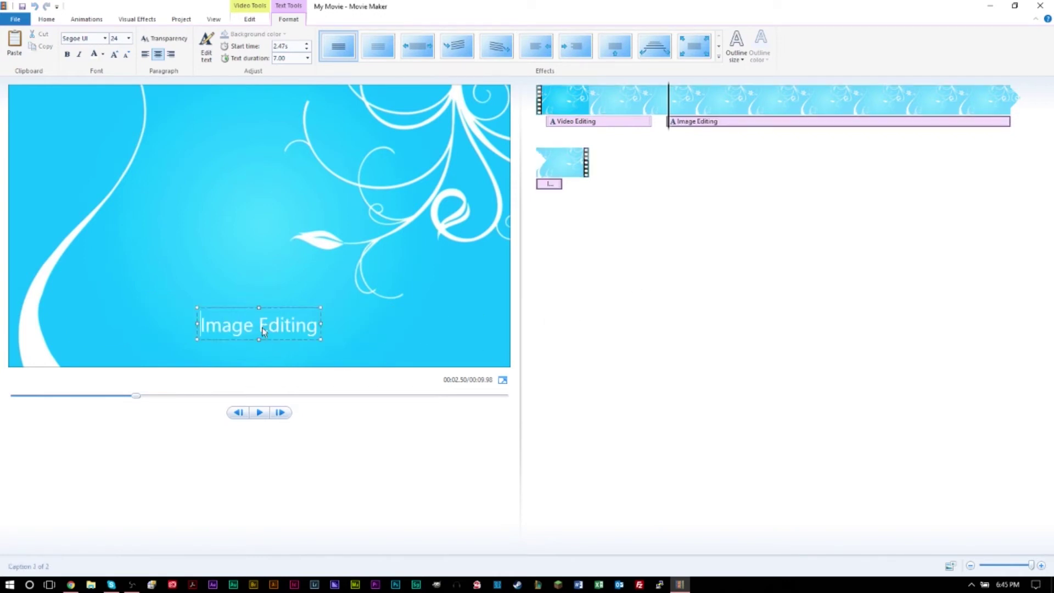
Place the "Image Editing" caption in the lower-right part of the frame and apply the Fly in - left effect
left_click_drag(262, 328, 332, 333)
left_click(696, 371)
left_click_drag(288, 334, 398, 350)
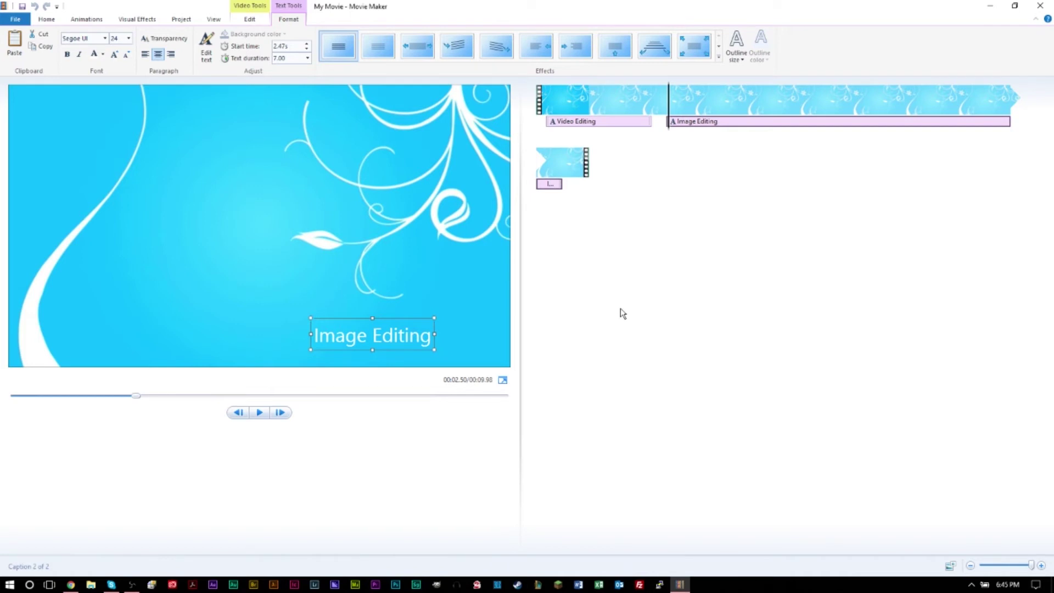
left_click(536, 47)
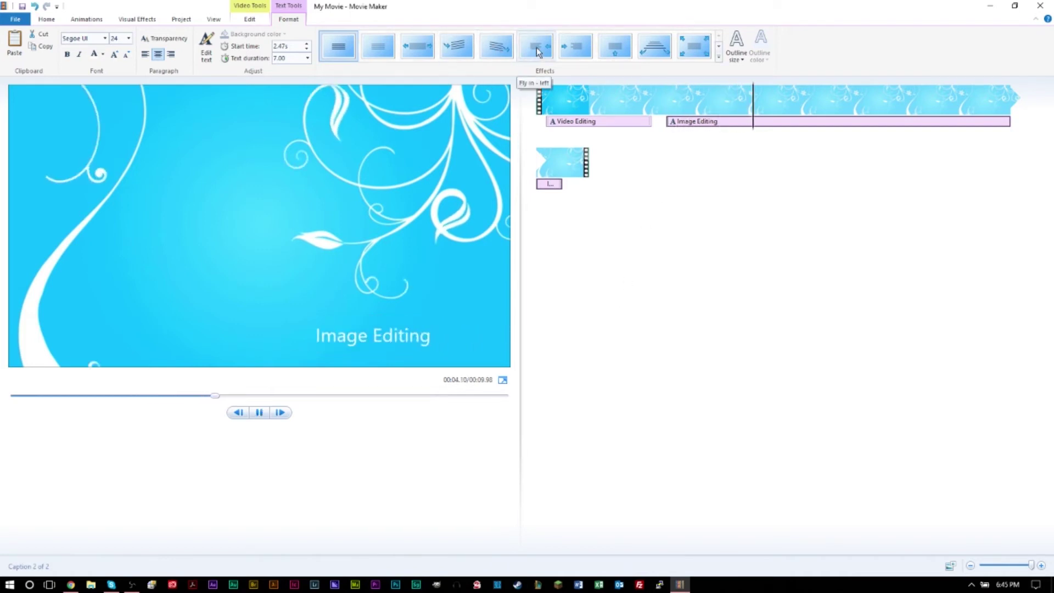
Set the "Image Editing" caption to start at 2.18 s with a 2.00 s duration, and play the clip from the beginning
left_click_drag(679, 123, 657, 125)
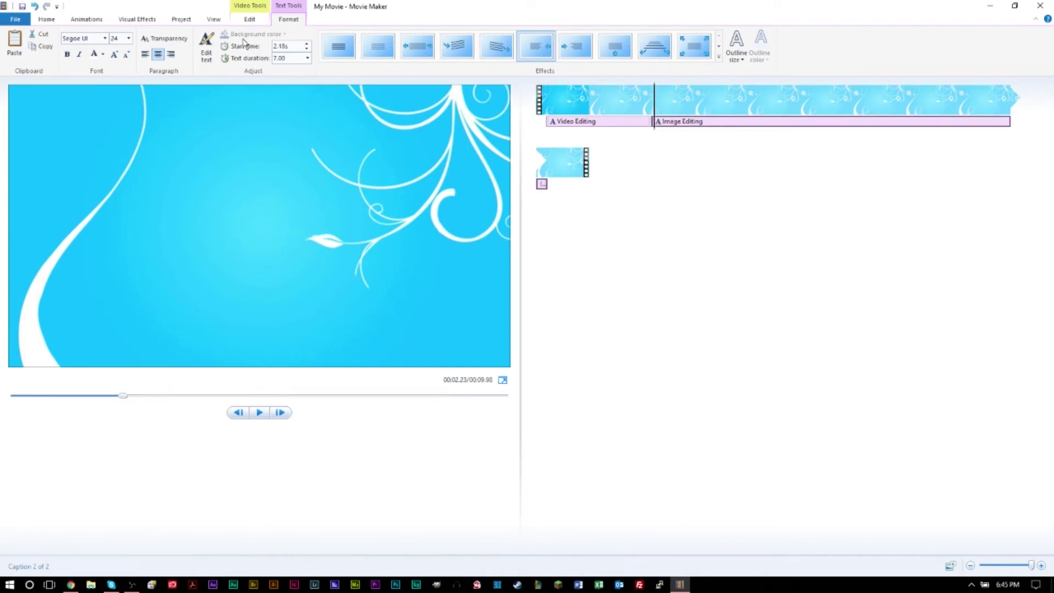
left_click(308, 58)
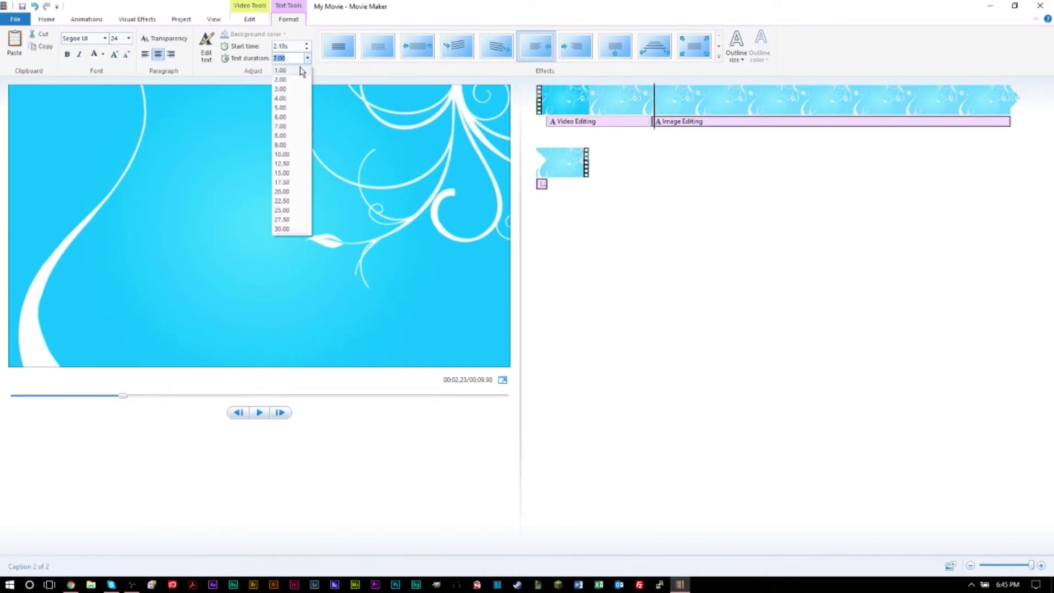
left_click(281, 79)
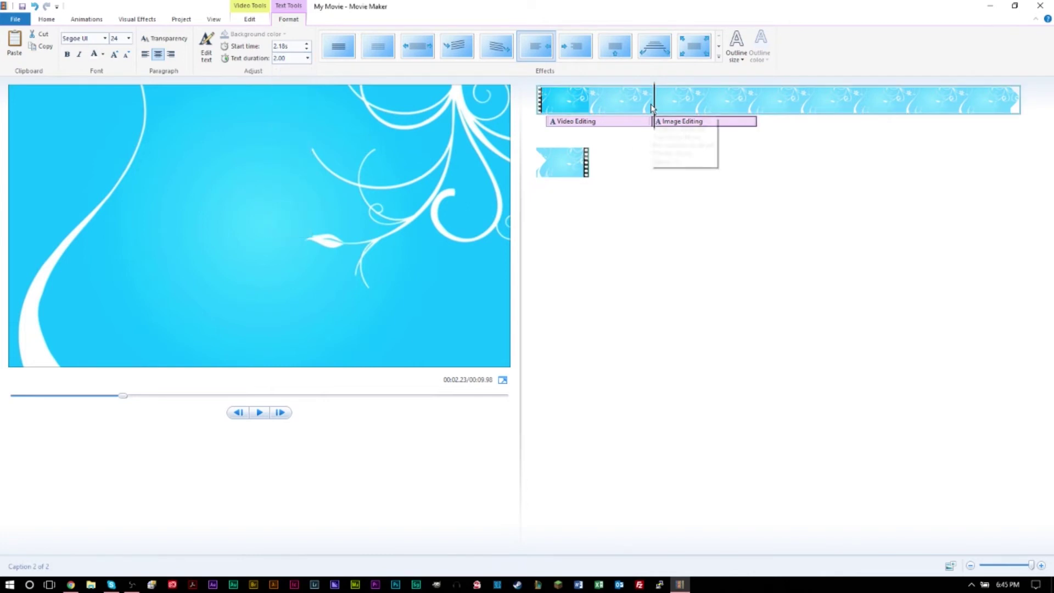
left_click(540, 102)
key("space")
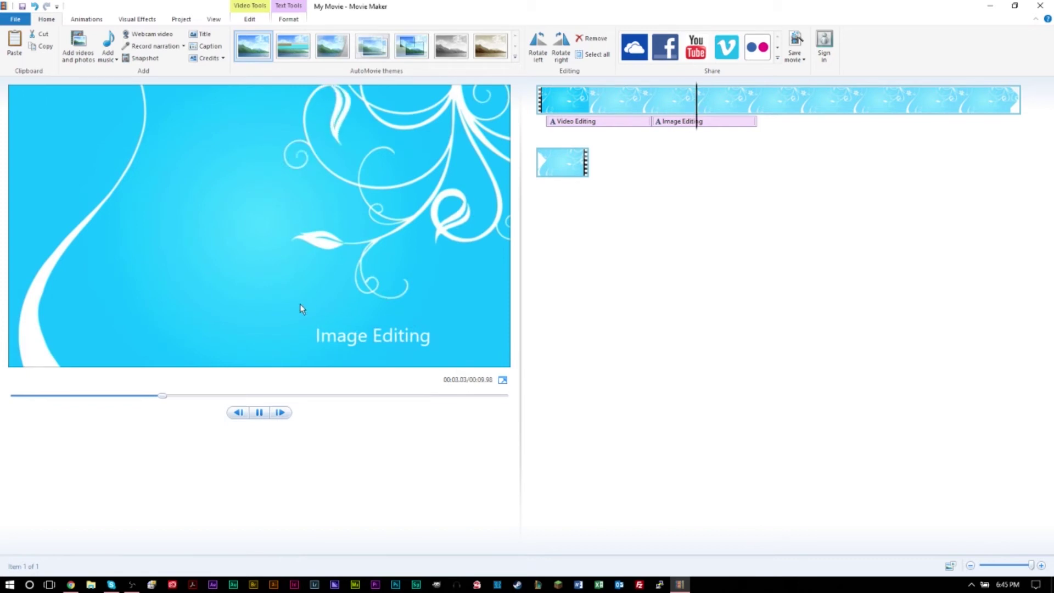
key("space")
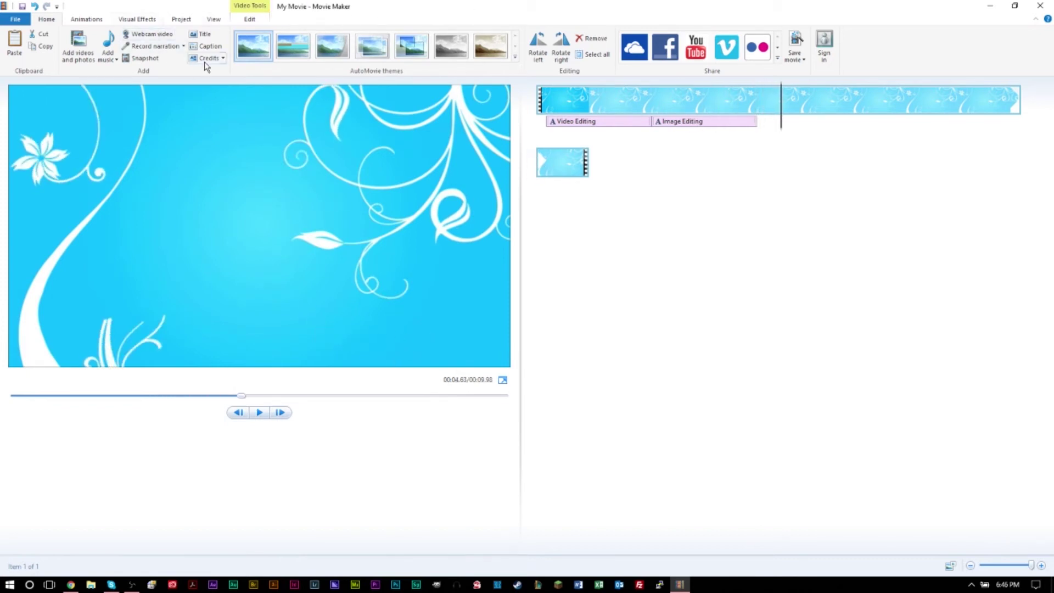
Add a third caption reading "Audio Editing" at 4.59 s, after the "Image Editing" caption
left_click(211, 46)
type("Audio Editing")
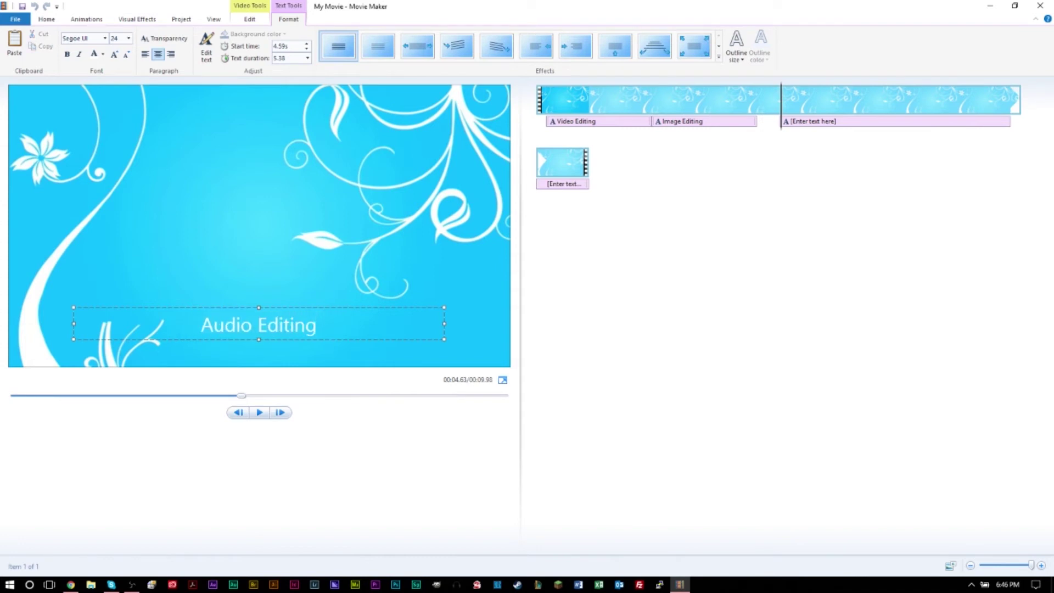
left_click(584, 387)
Move the "Audio Editing" caption to just left of the frame's centre and apply the fade-in text effect
left_click(280, 334)
left_click_drag(305, 342, 260, 232)
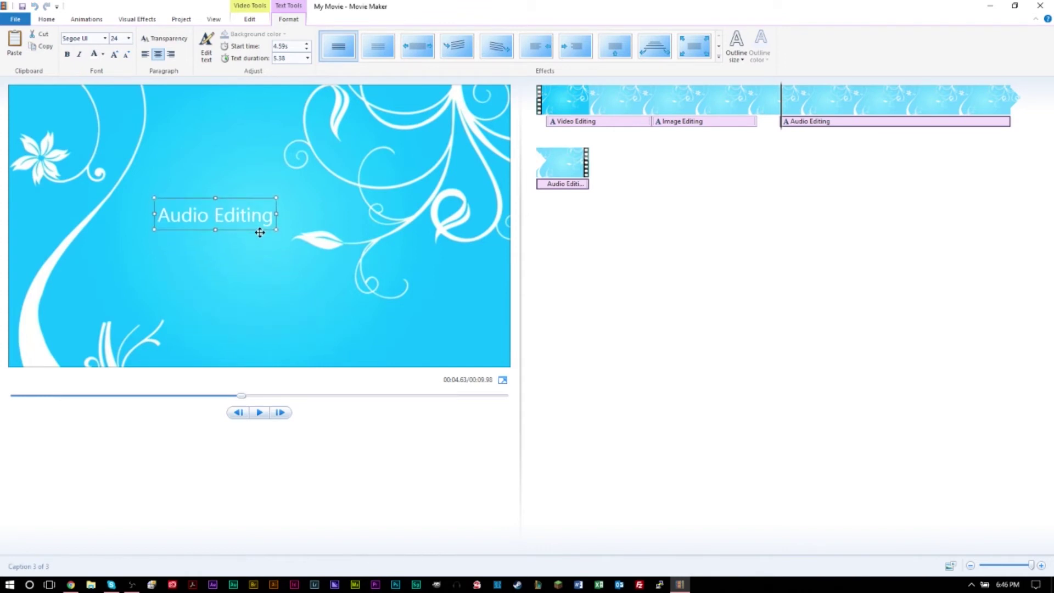
left_click(378, 52)
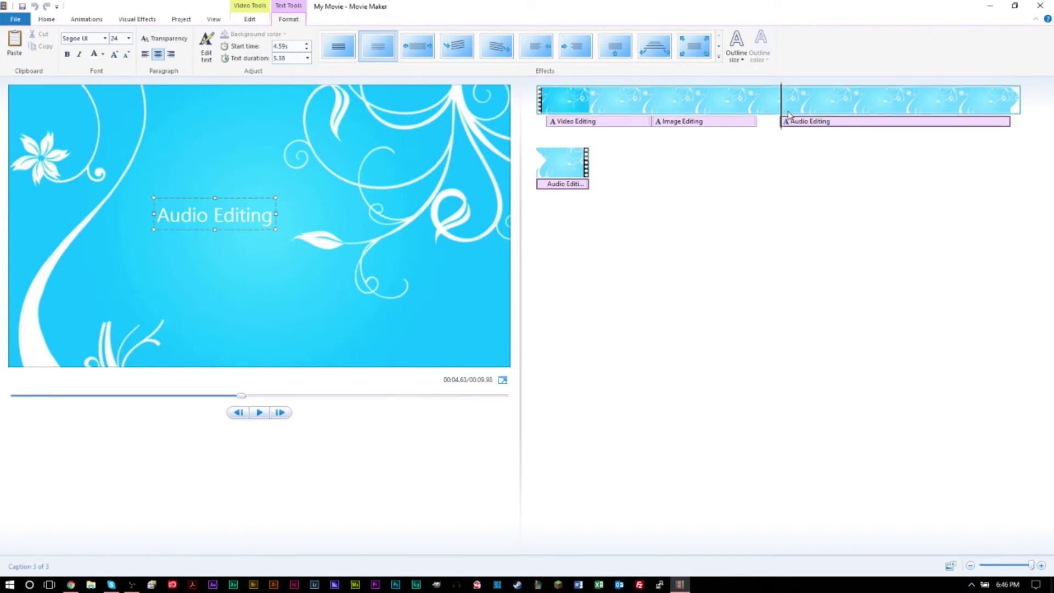
Set the "Audio Editing" caption to start at 4.19 s with a 3.00 s duration, and play that part of the clip
left_click_drag(796, 123, 774, 127)
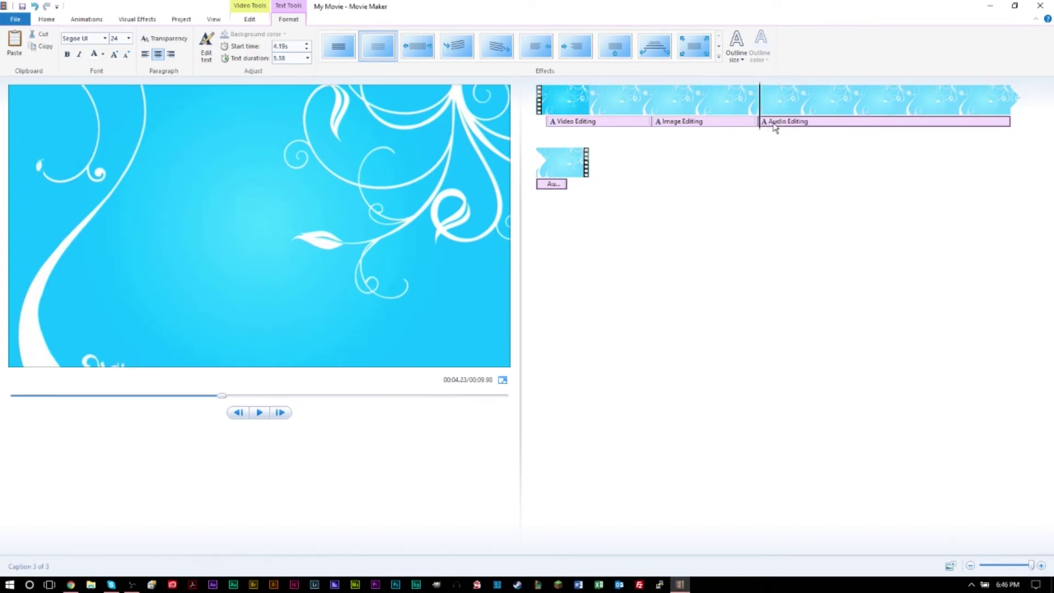
left_click(307, 58)
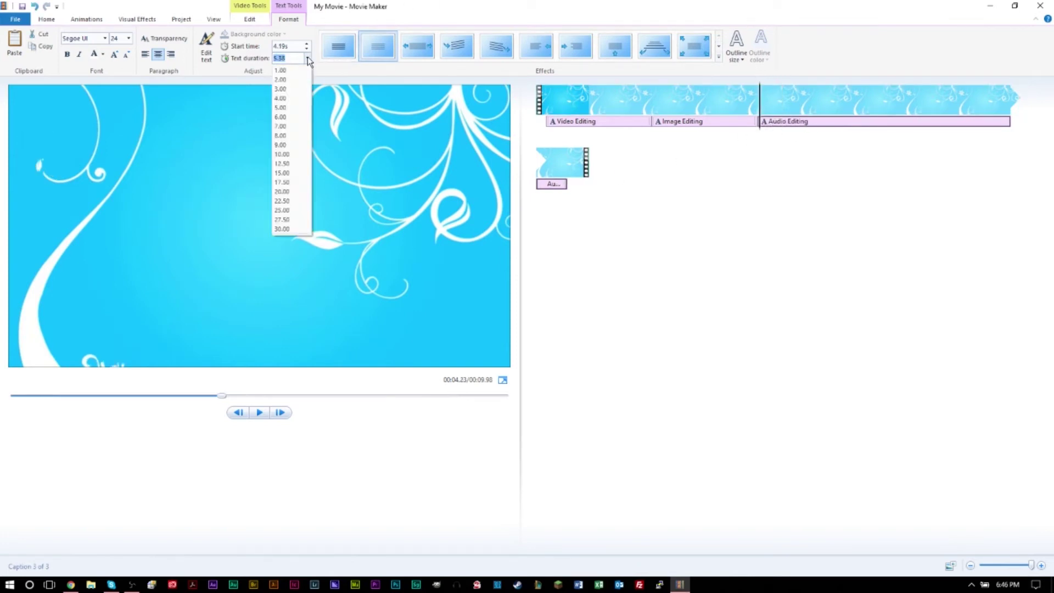
left_click(294, 89)
left_click(561, 96)
key("space")
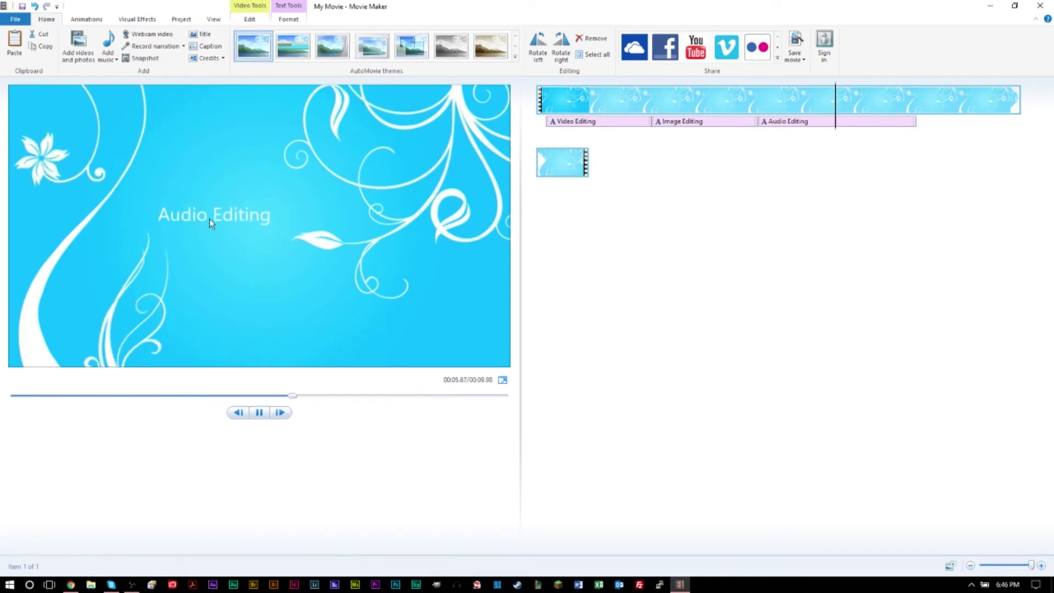
key("space")
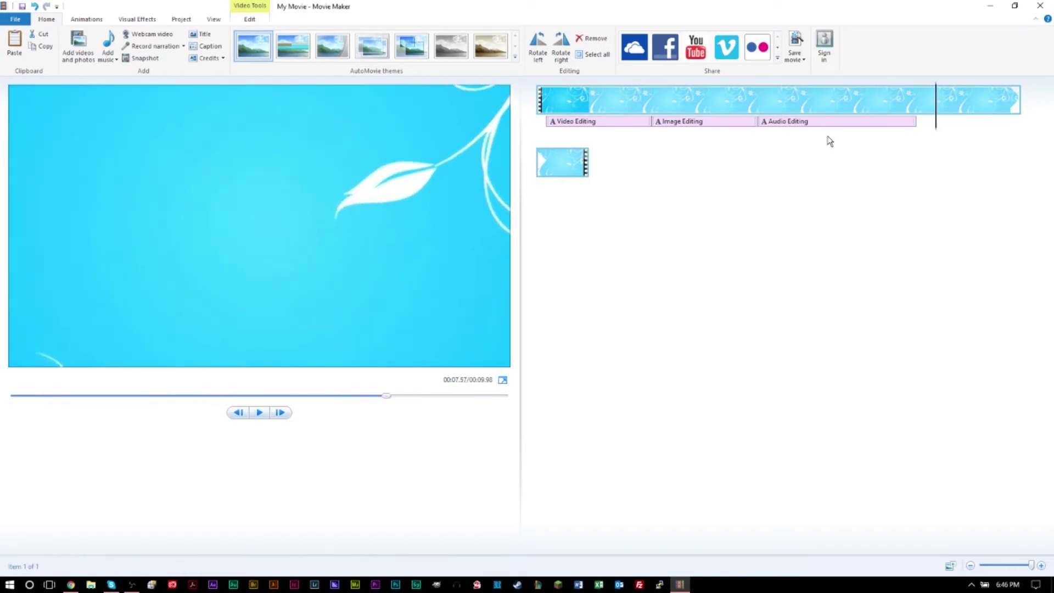
Shorten the "Audio Editing" caption's text duration to 2.00 s and play the rest of the clip
left_click_drag(934, 106, 811, 112)
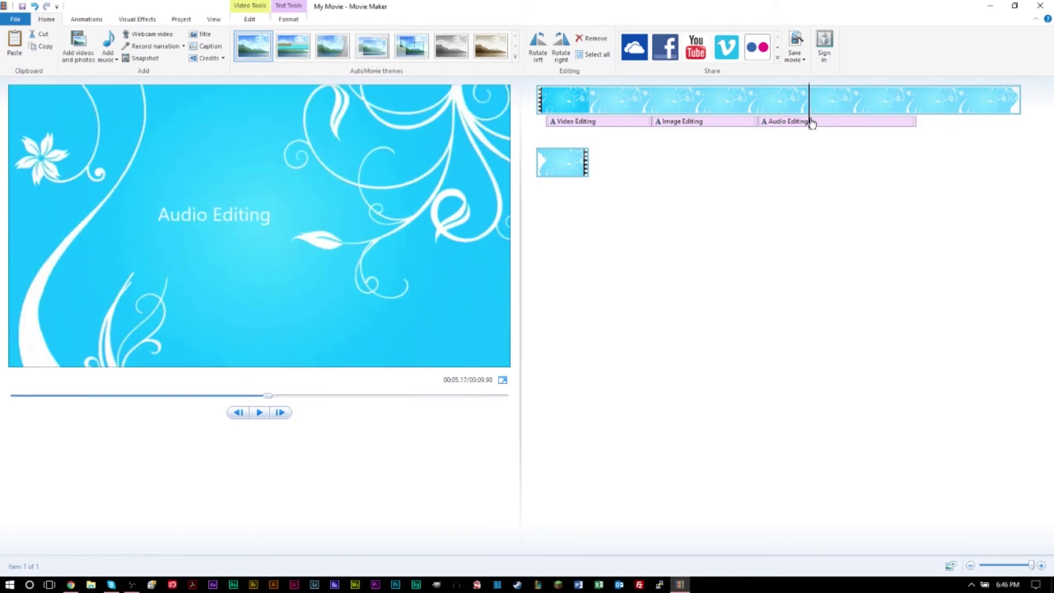
left_click(812, 122)
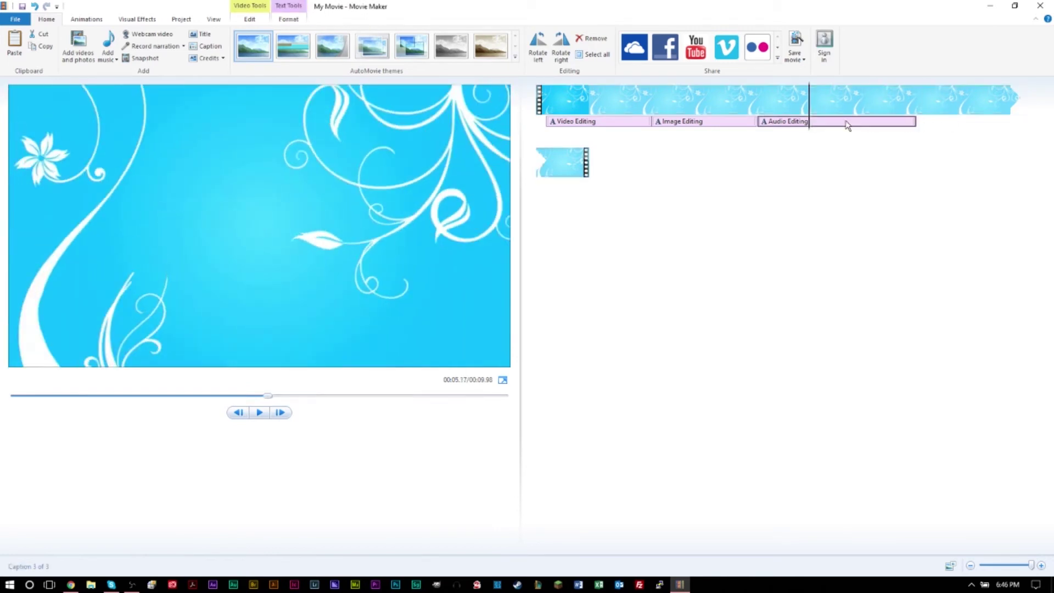
left_click(284, 25)
left_click(308, 60)
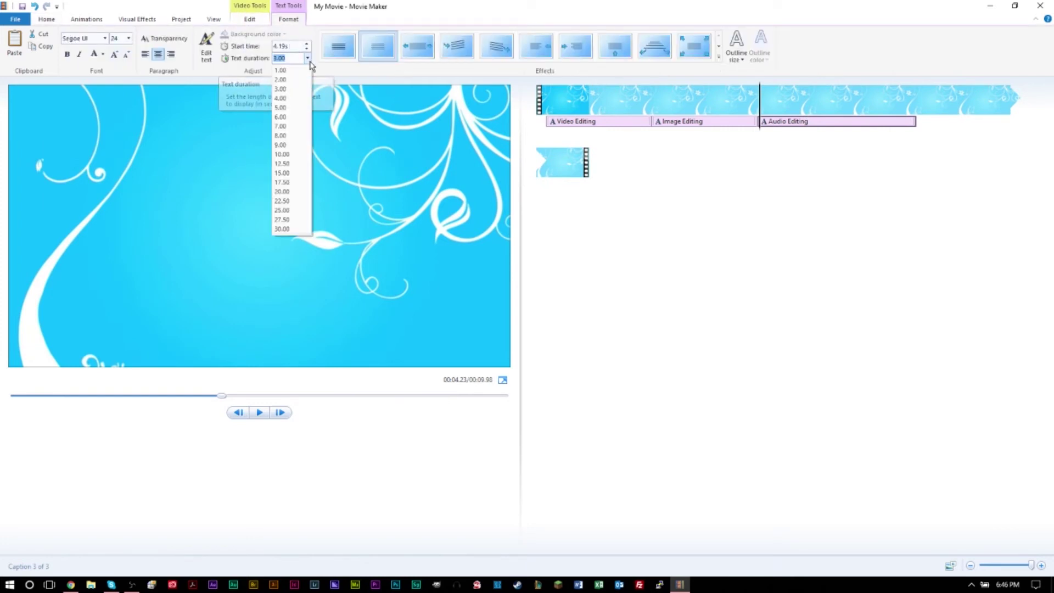
left_click(291, 83)
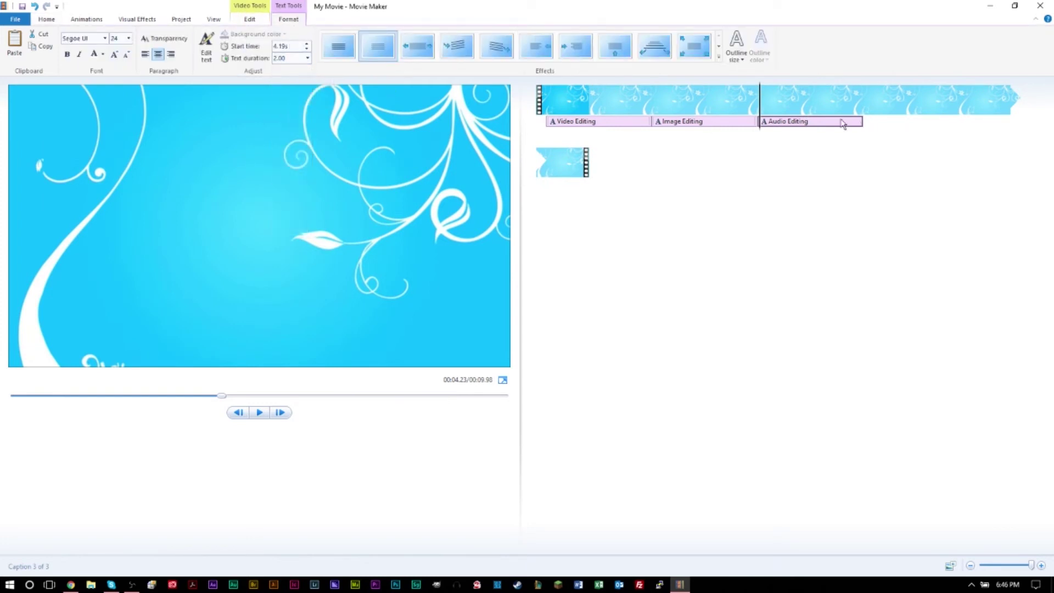
key("space")
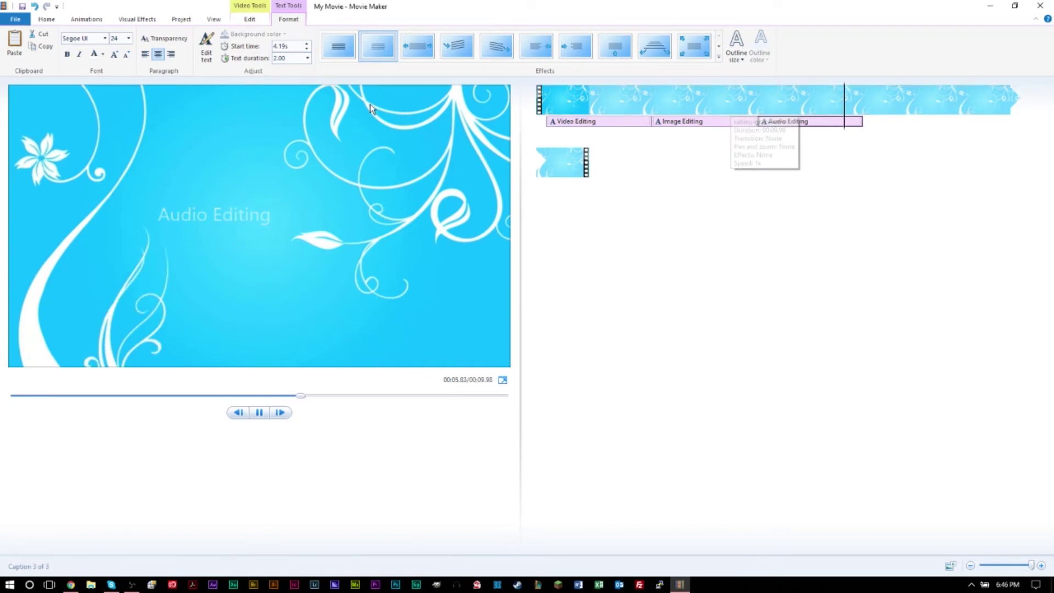
left_click(462, 175)
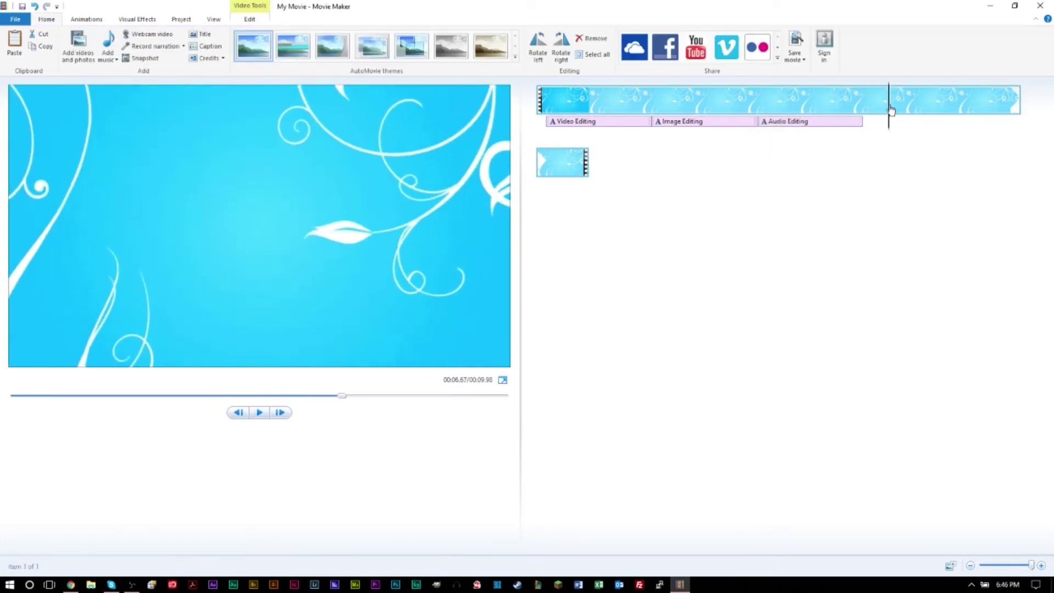
left_click(852, 119)
left_click(849, 106)
key("space")
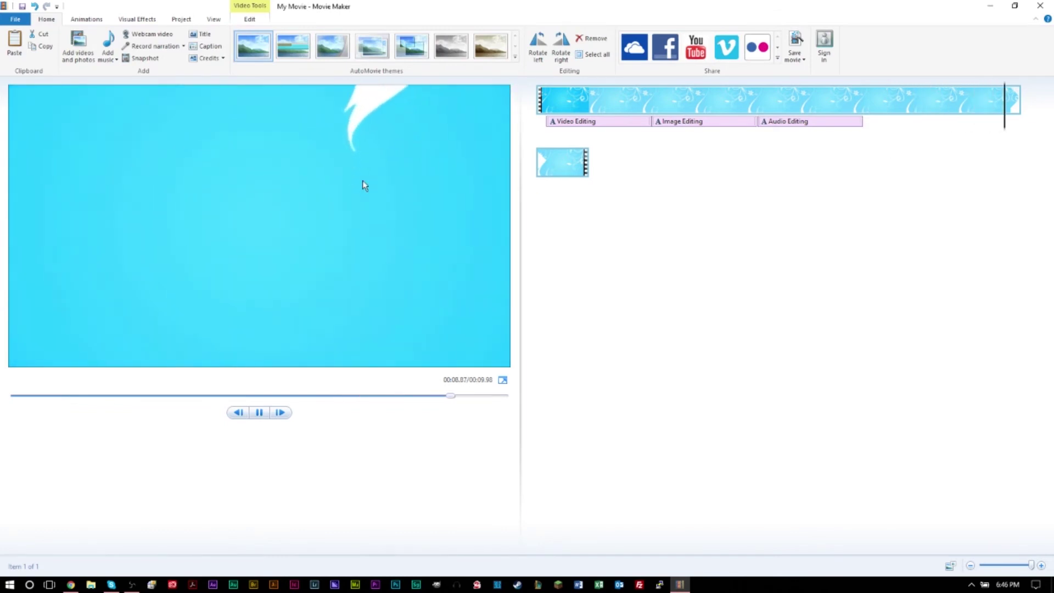
Split the video at 6.10 s, near the end of the "Audio Editing" caption
left_click(855, 105)
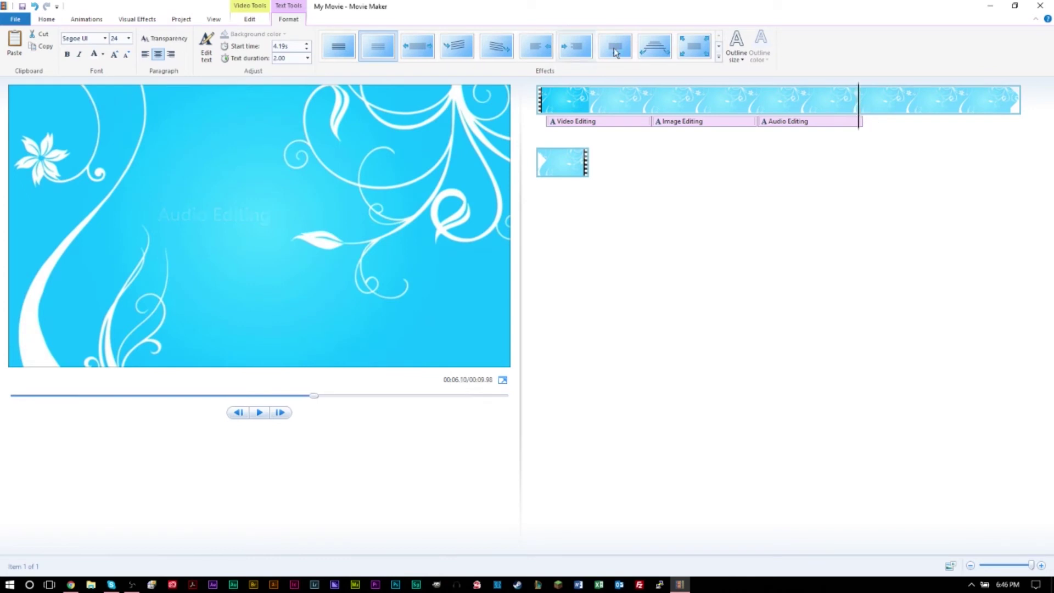
left_click(256, 22)
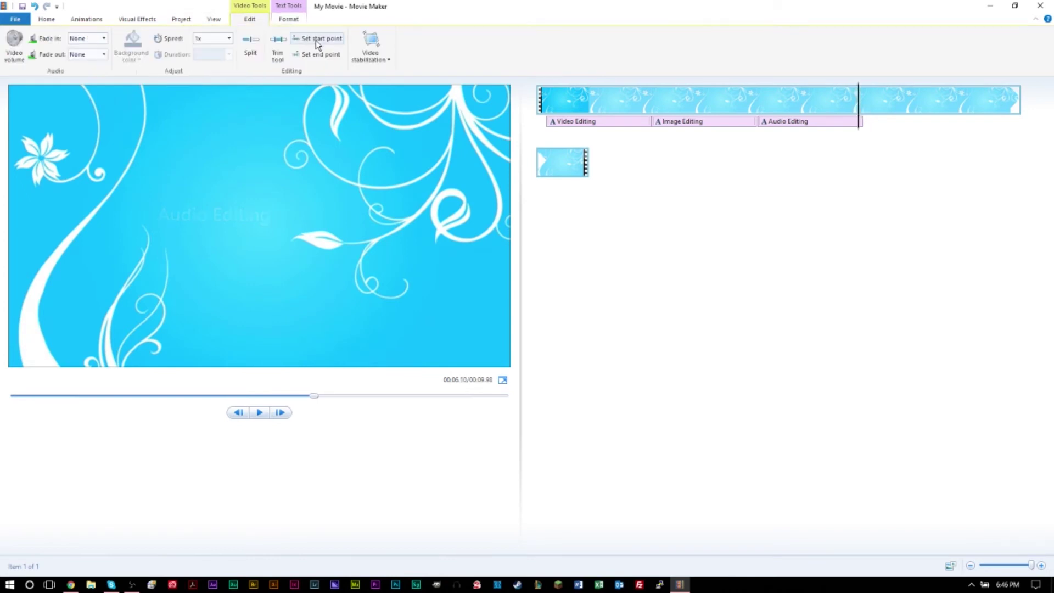
left_click(252, 46)
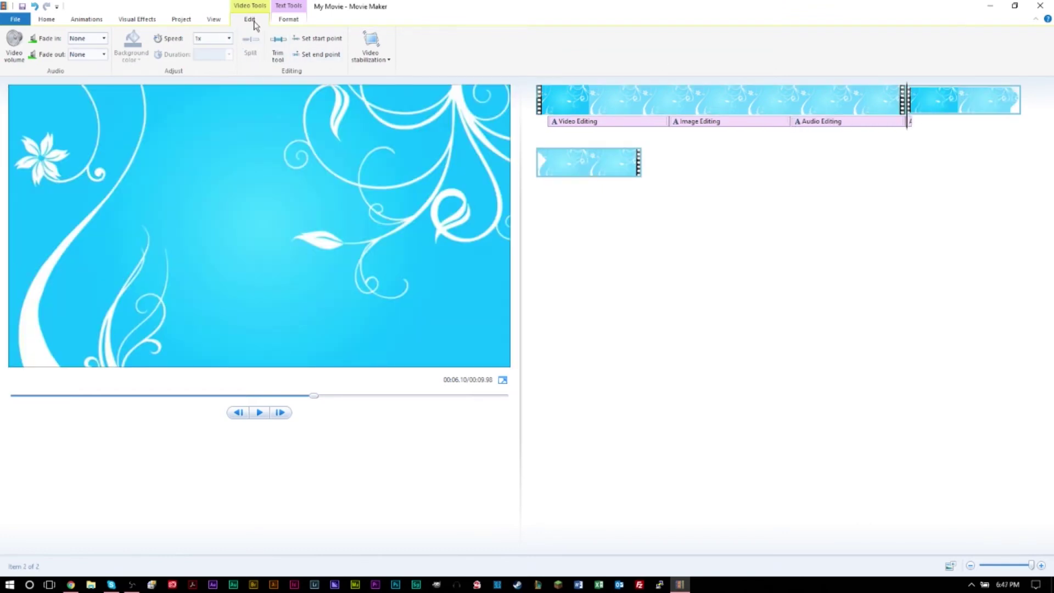
Try a 16x speed on the second clip, play it, and undo the speed change
left_click(229, 40)
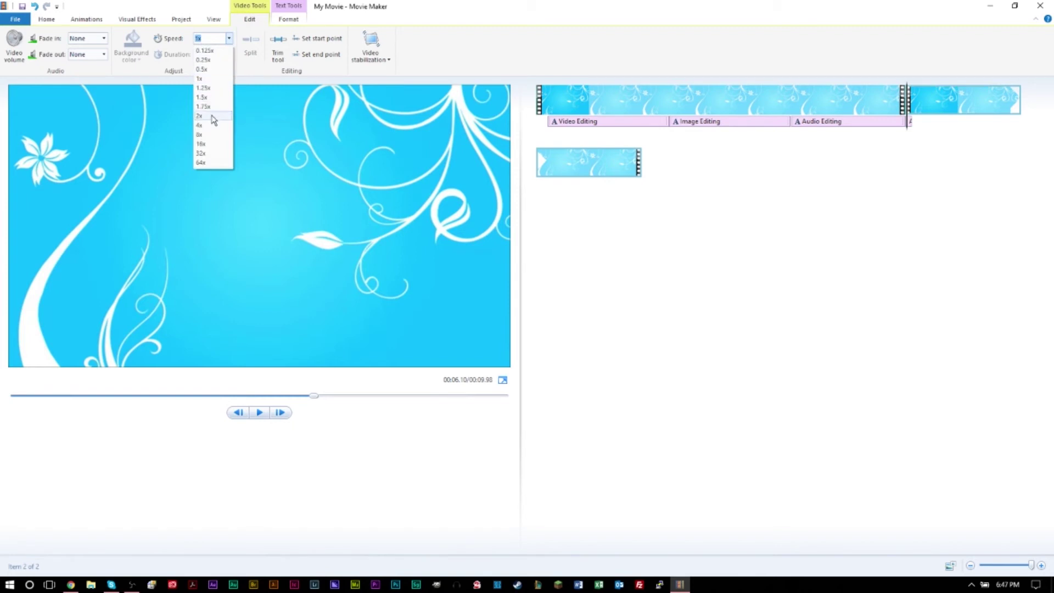
left_click(206, 142)
left_click(823, 103)
key("space")
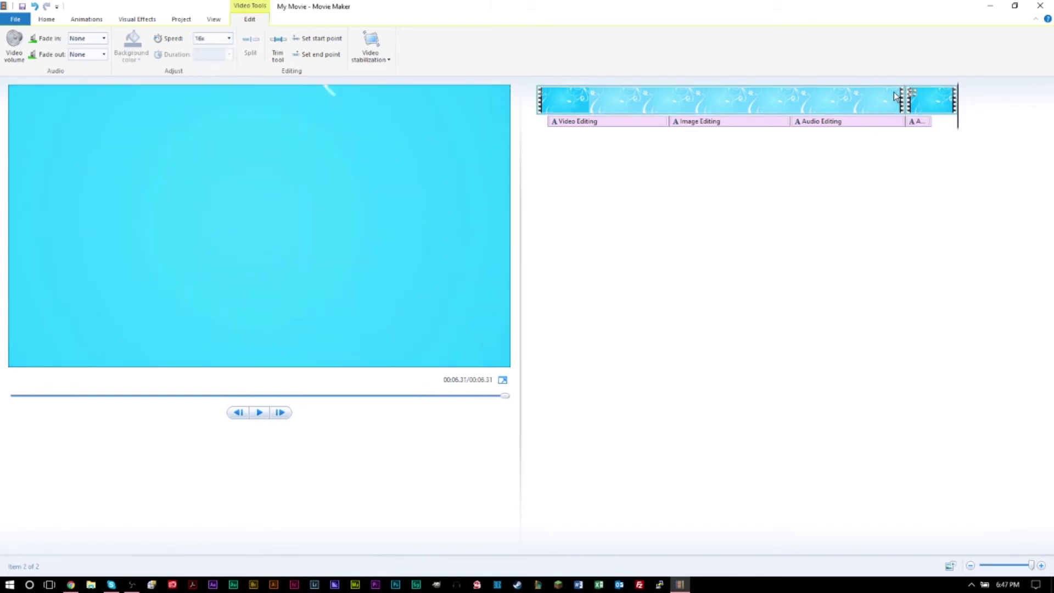
key("space")
key("space")
key("ctrl+z")
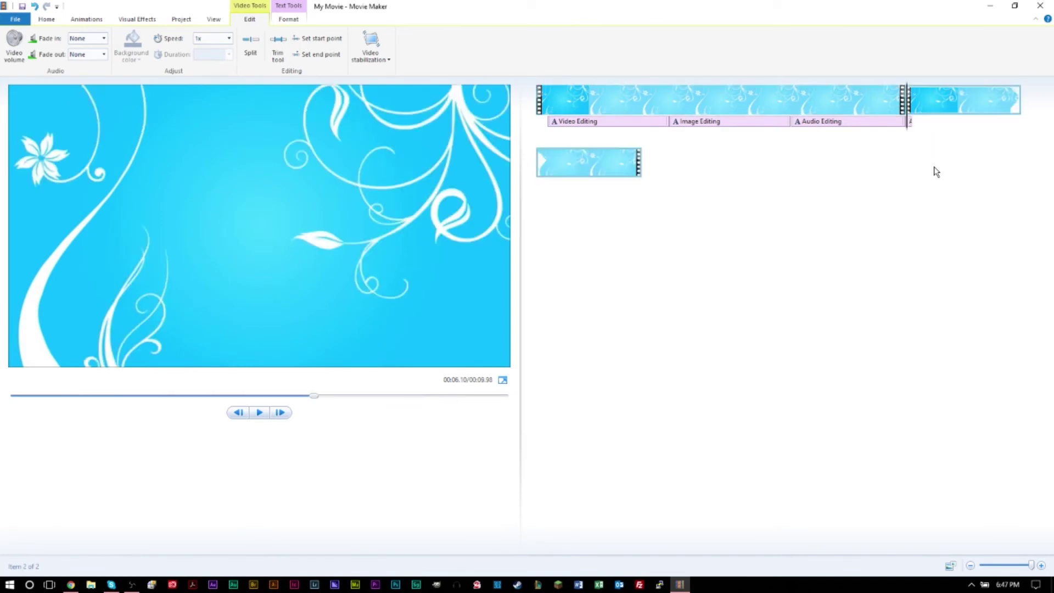
Try a 4x speed on the second clip, undo it, and apply 2x instead
left_click(229, 39)
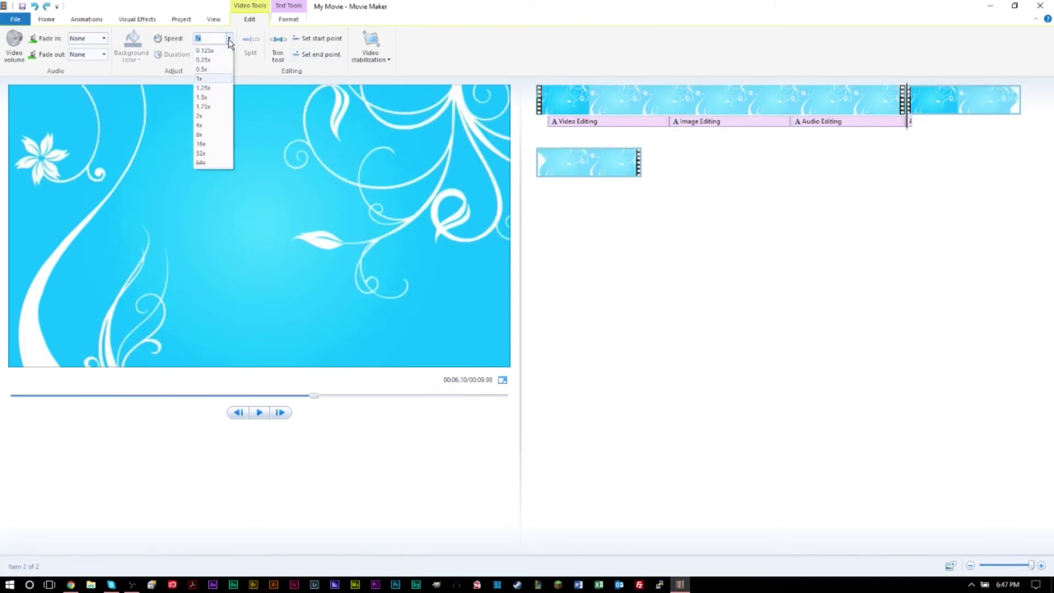
left_click(209, 126)
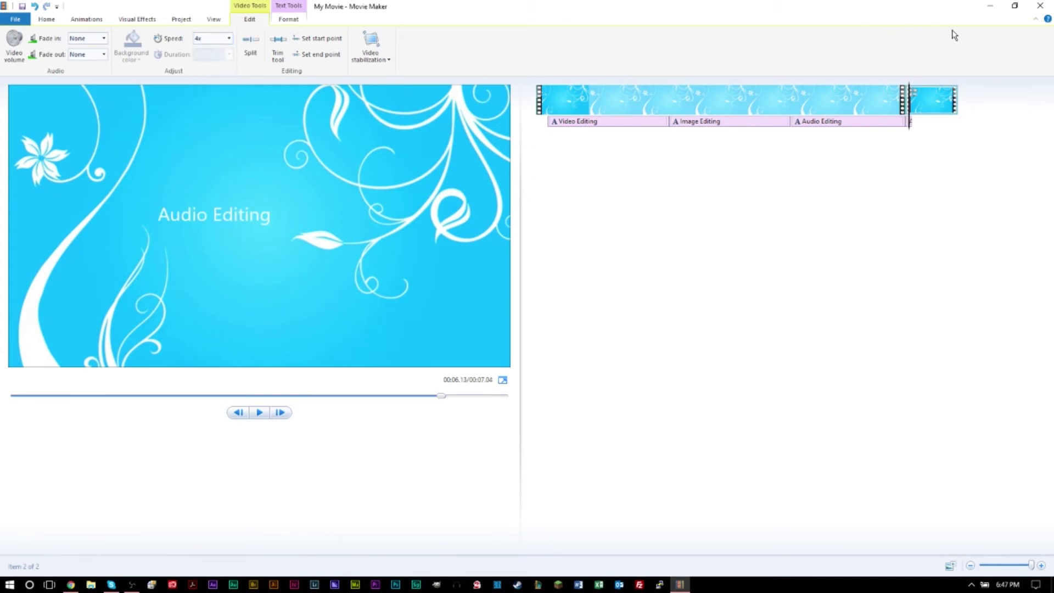
key("ctrl+z")
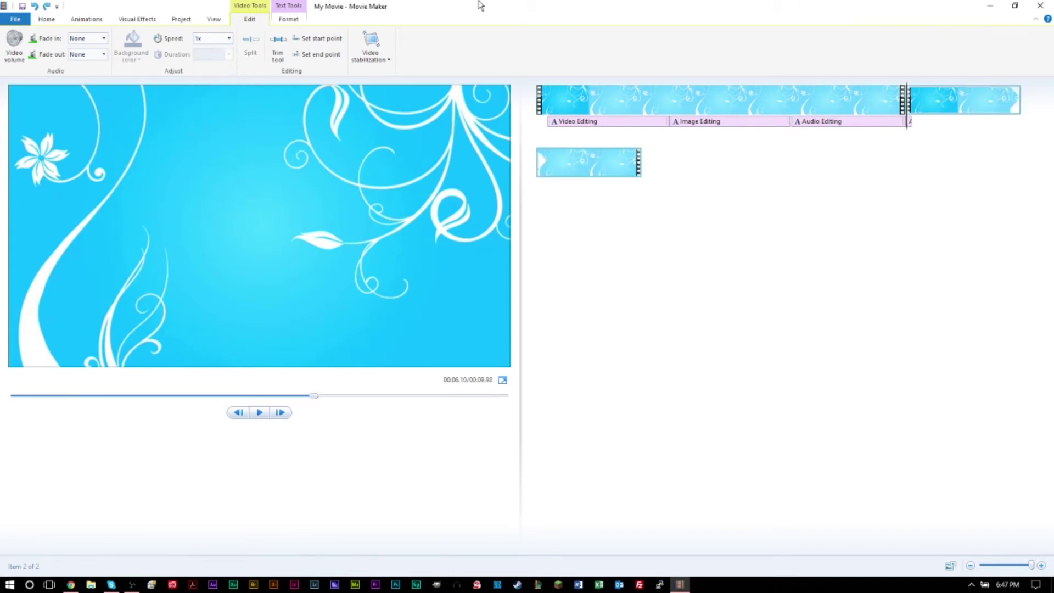
left_click(229, 38)
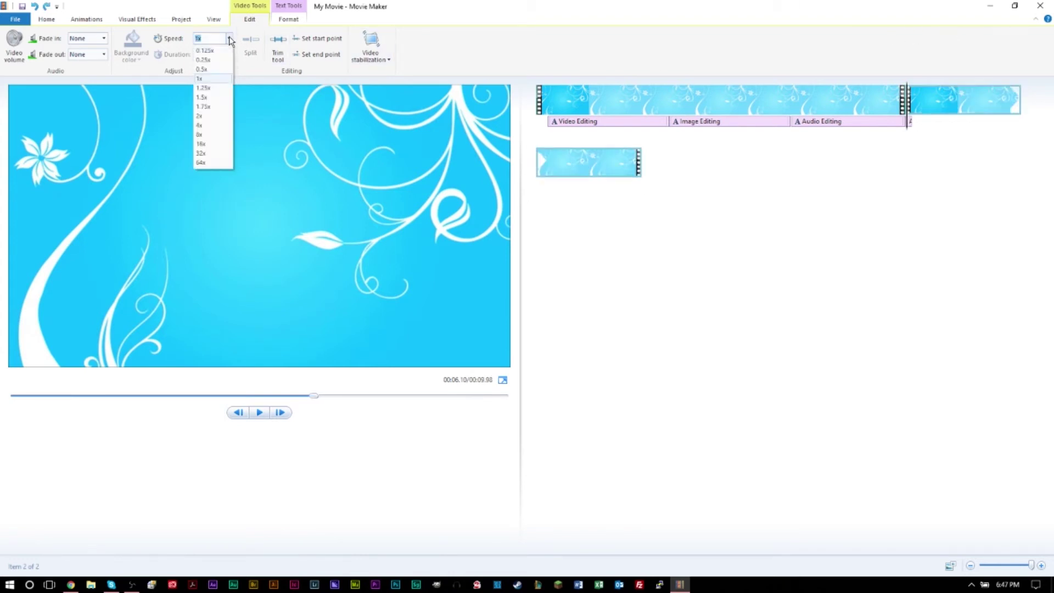
left_click(211, 117)
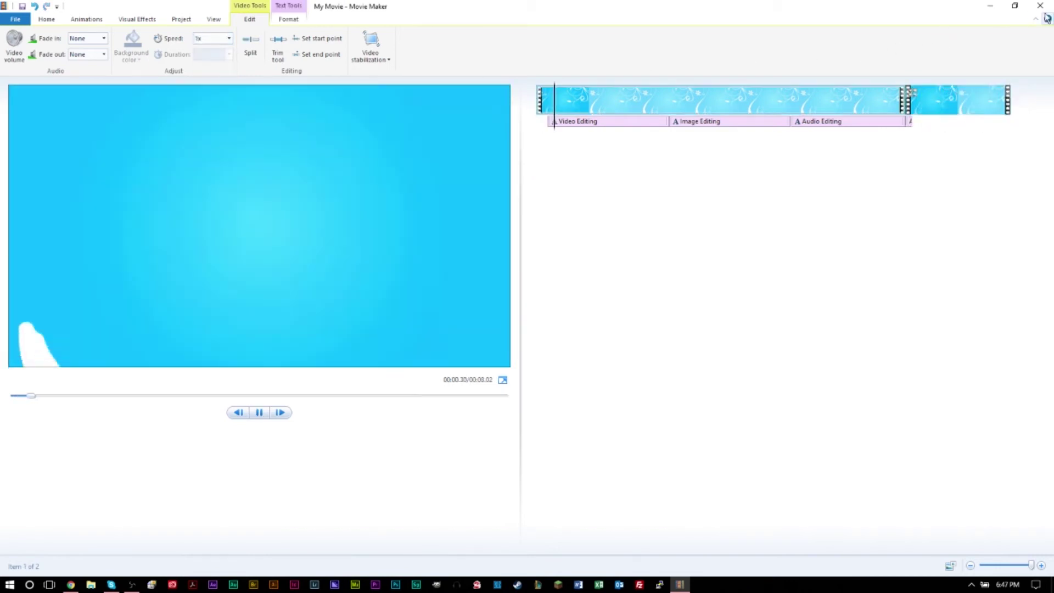
Set the second clip's speed to 3x and play the result
left_click(916, 112)
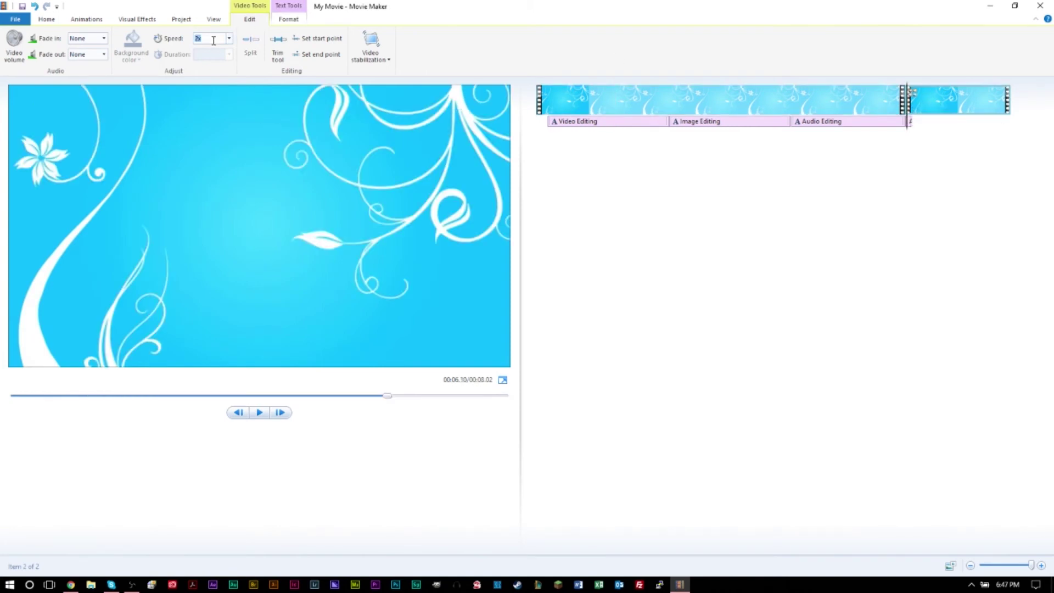
key("Return")
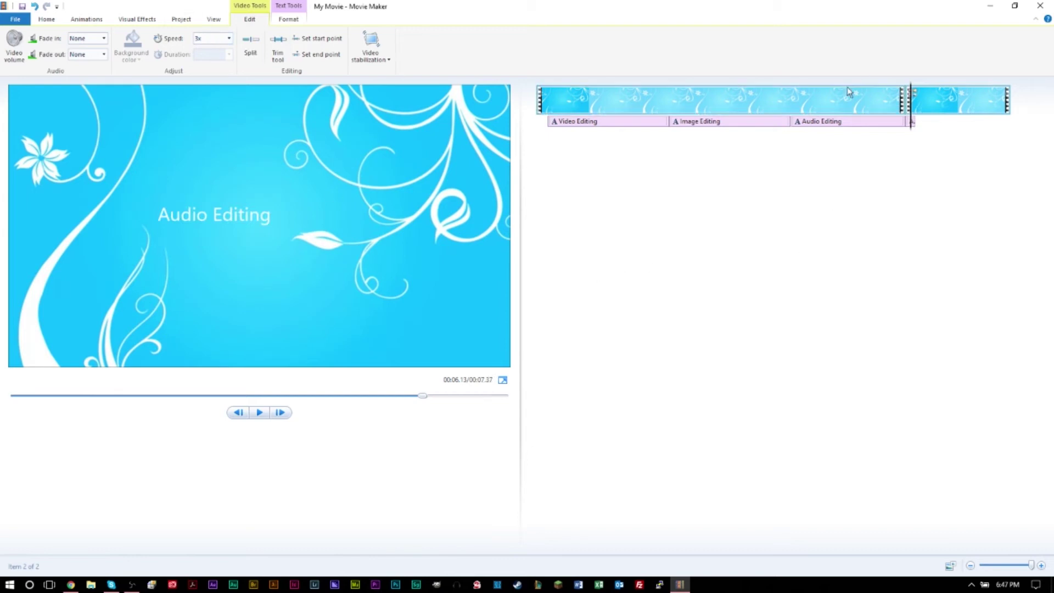
key("space")
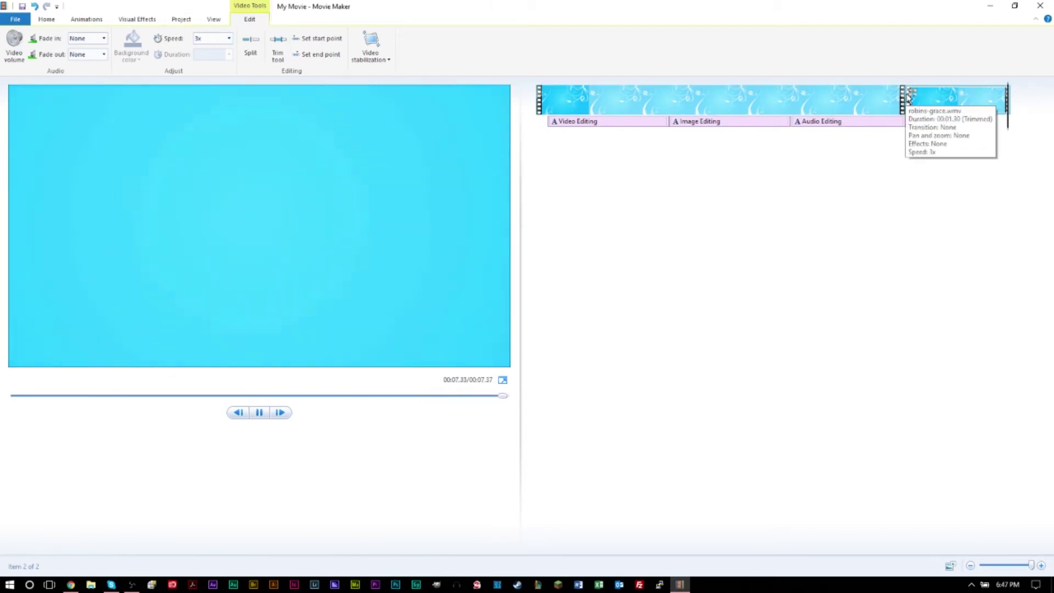
key("space")
left_click(908, 109)
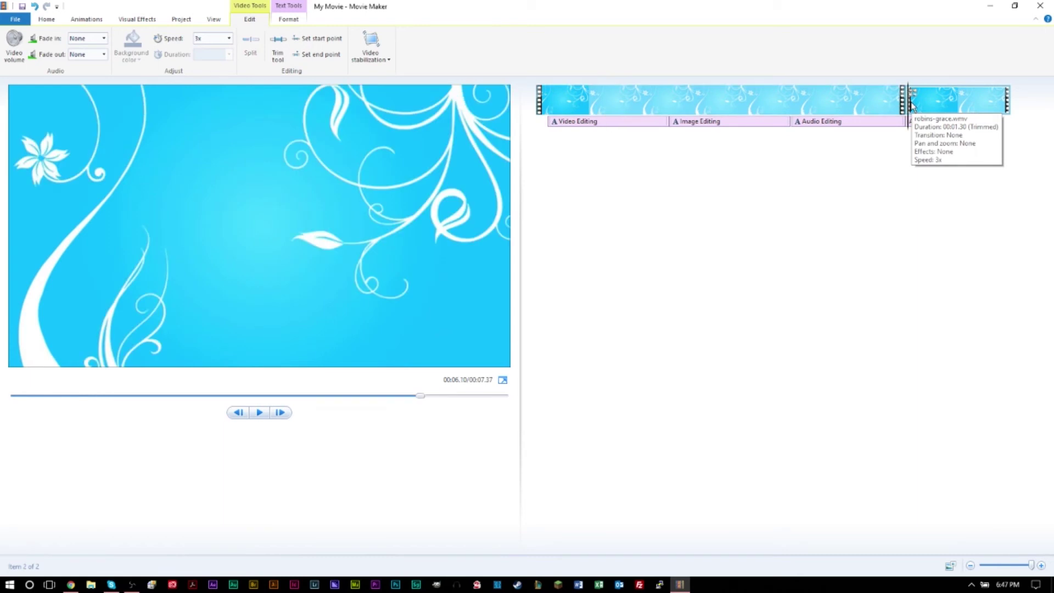
Add a two-line caption reading "TUTORIALS" and "WITH GS" at 6.80 s in the second clip
left_click_drag(908, 110, 967, 121)
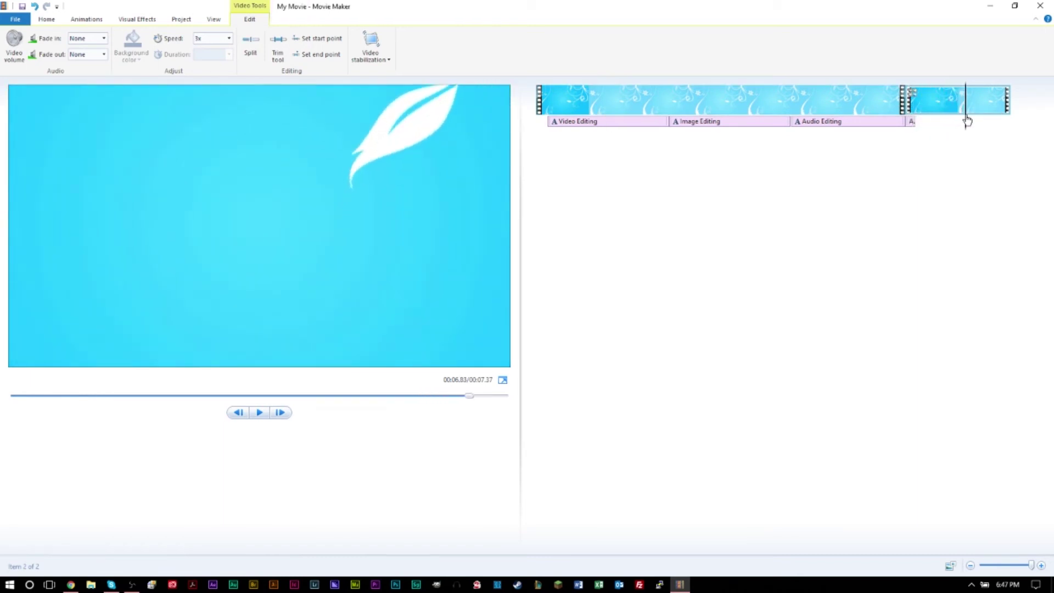
left_click(47, 20)
left_click(209, 49)
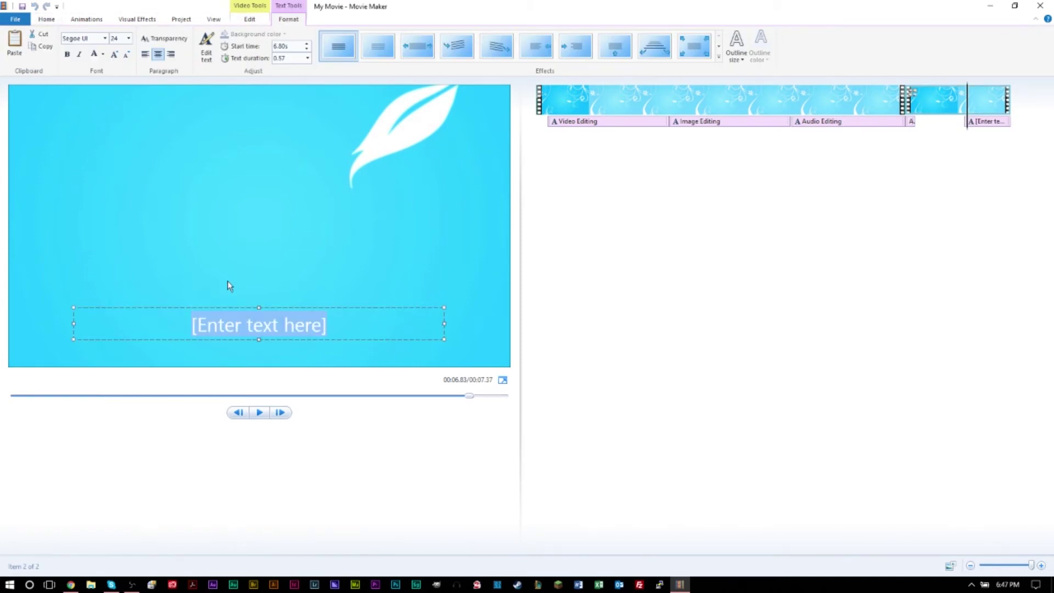
type("TUTORIALS WITH")
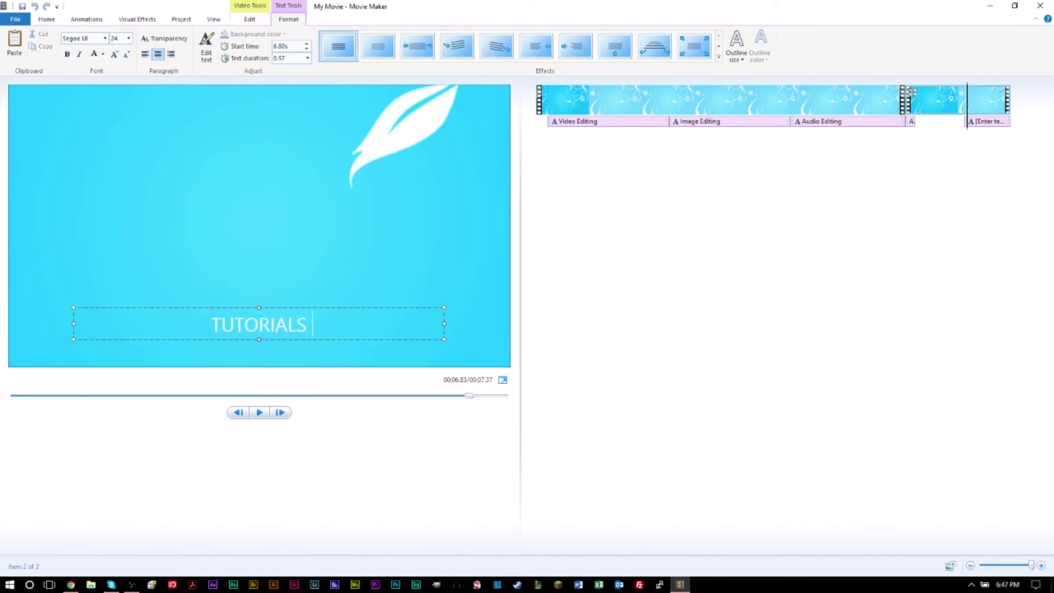
key("Return")
type("WITH GS")
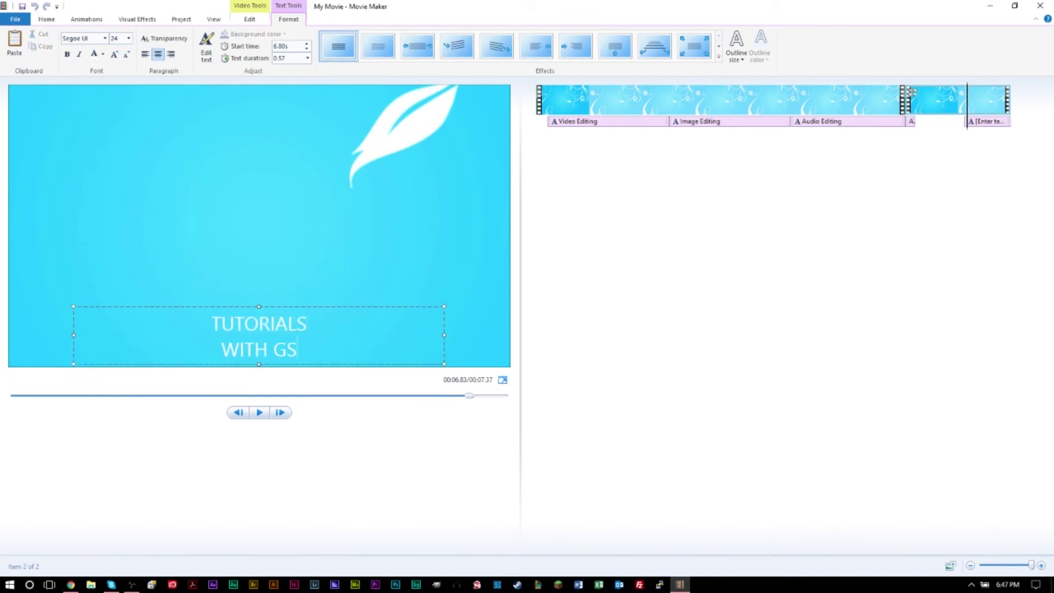
Format the "TUTORIALS WITH GS" caption in Rockwell Extra Bold at size 48 and move it to the middle of the frame
left_click(104, 38)
scroll(90, 270, "down", 1)
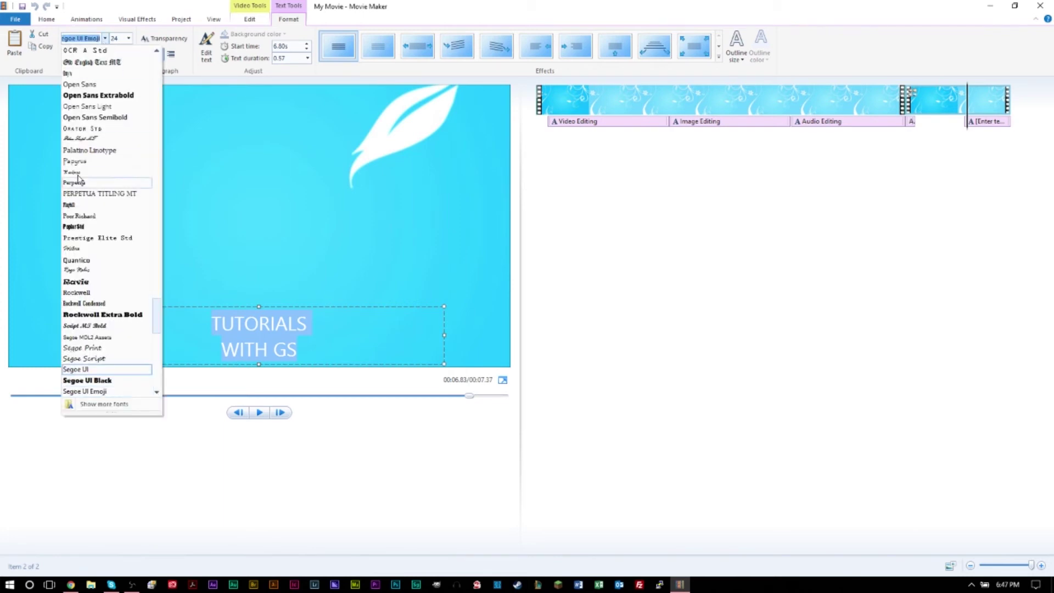
left_click(96, 314)
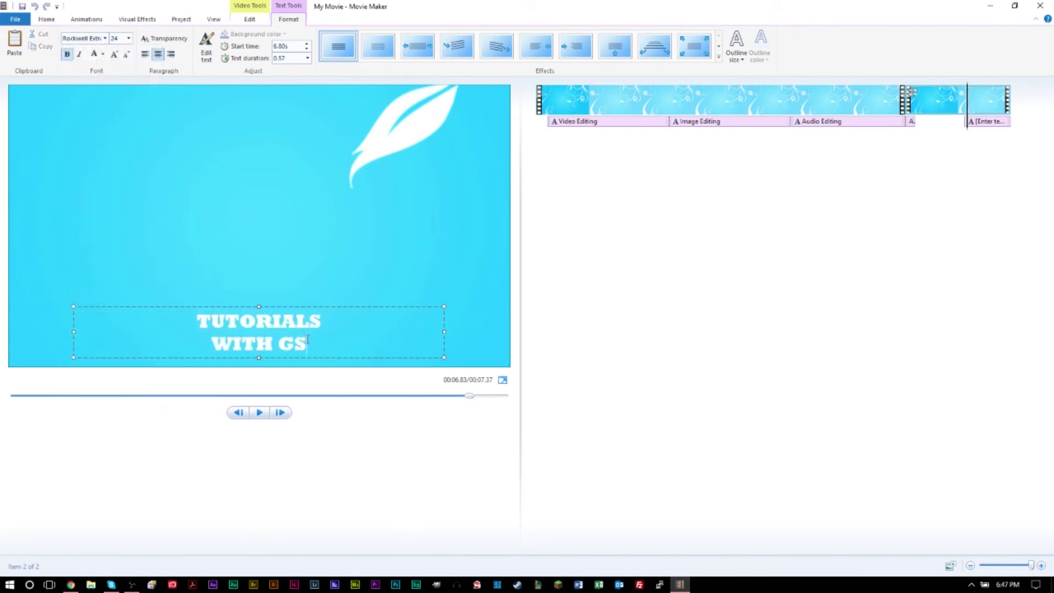
key("ctrl+a")
left_click(128, 38)
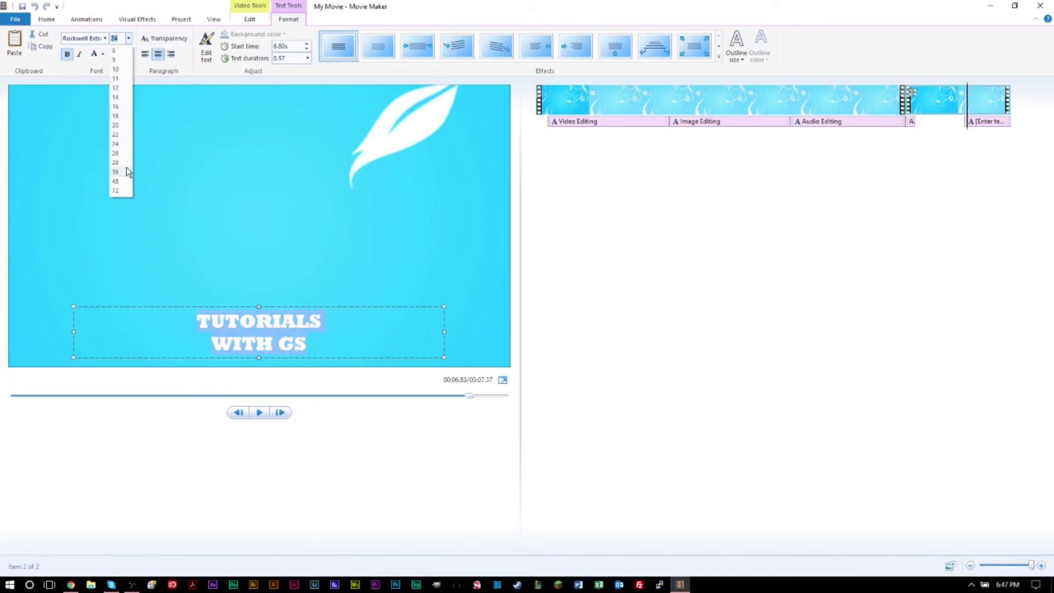
left_click(115, 181)
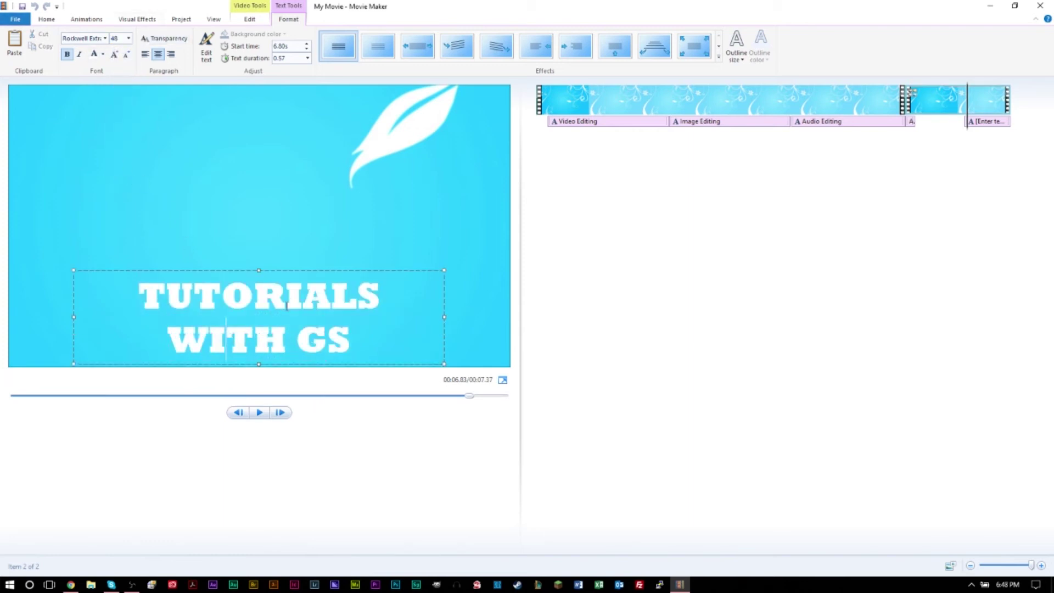
left_click_drag(299, 270, 290, 187)
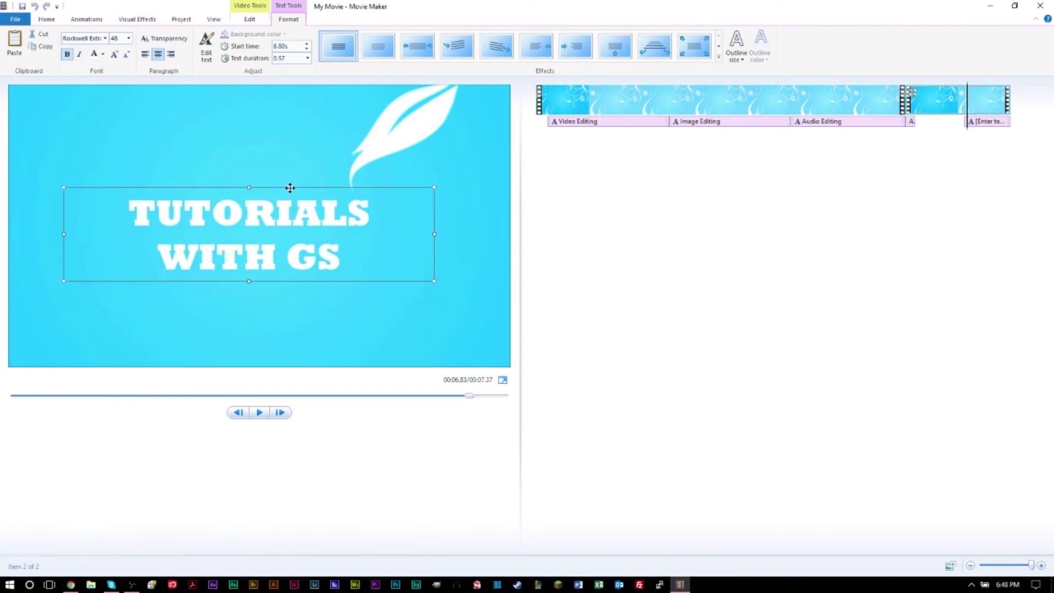
Apply the text effect with outward arrows at all four corners to the "TUTORIALS WITH GS" caption and play the second clip
right_click(931, 104)
key("Escape")
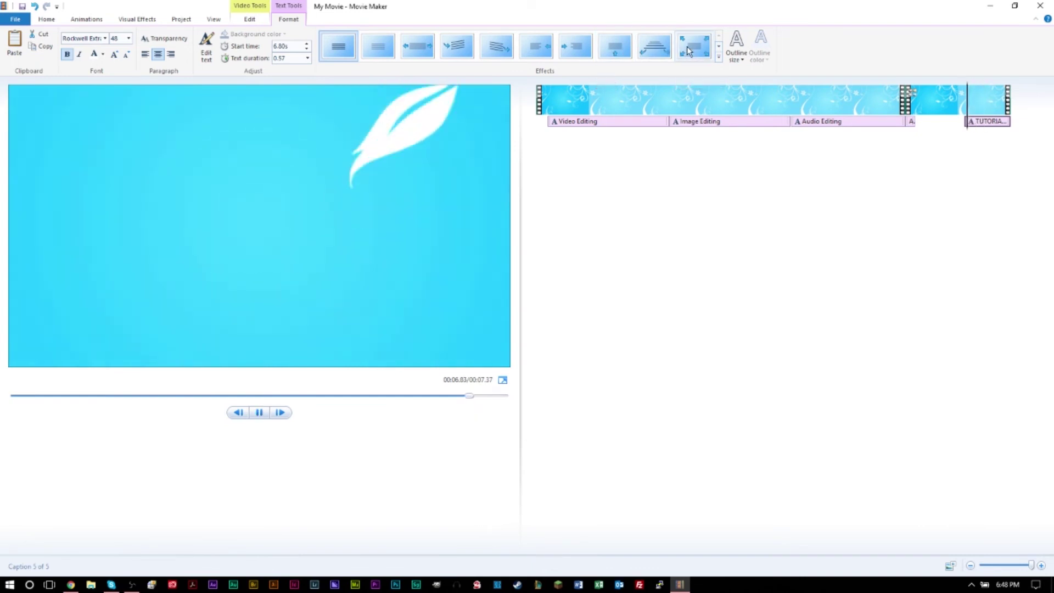
left_click(932, 103)
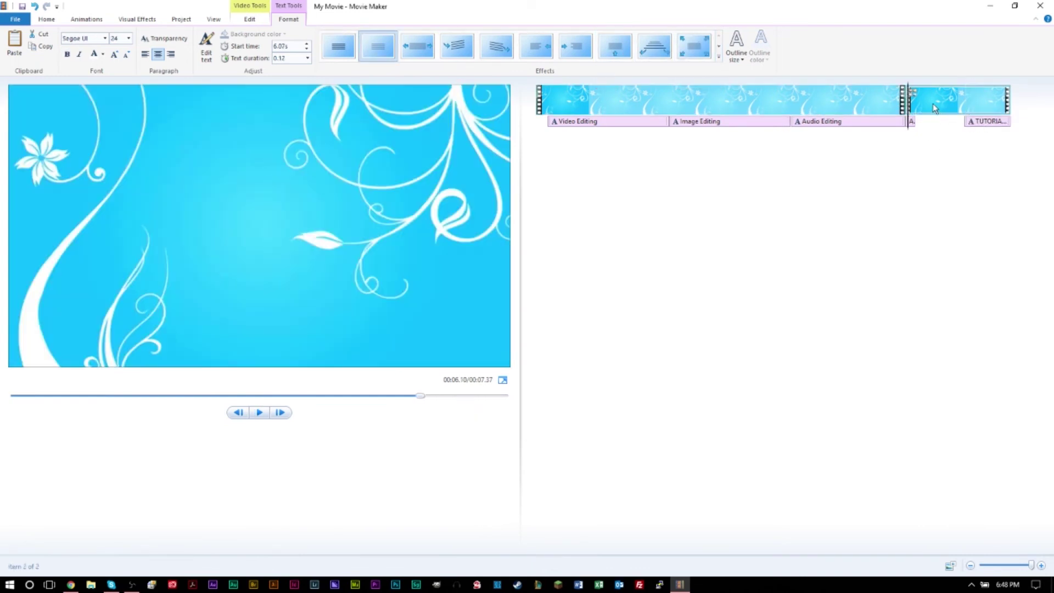
key("space")
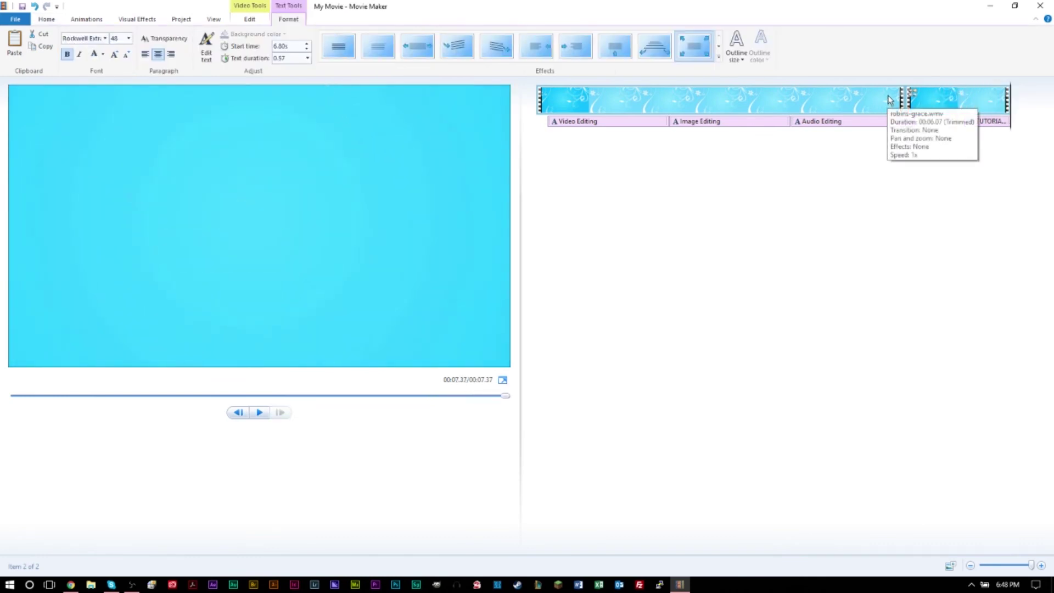
left_click(950, 102)
key("space")
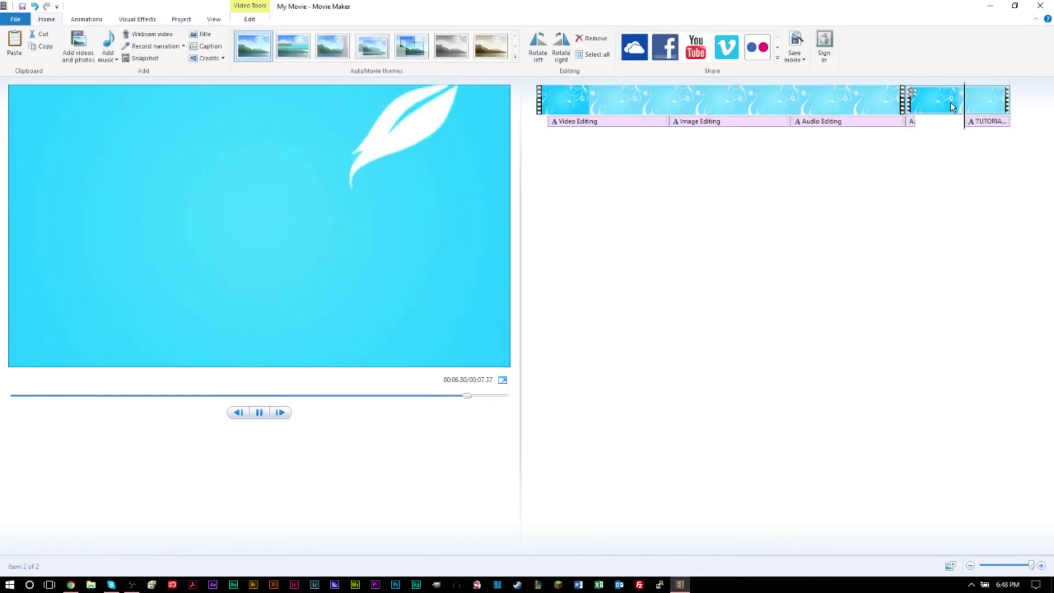
Check the closing frames of the second clip, and preview the movie full screen
left_click(991, 110)
left_click(1007, 115)
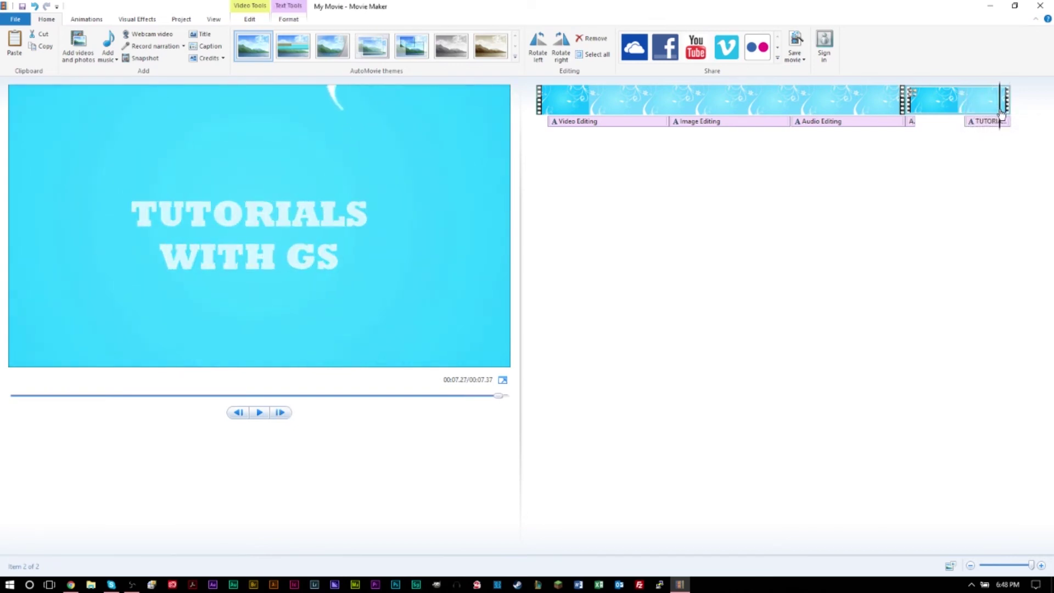
left_click(1012, 117)
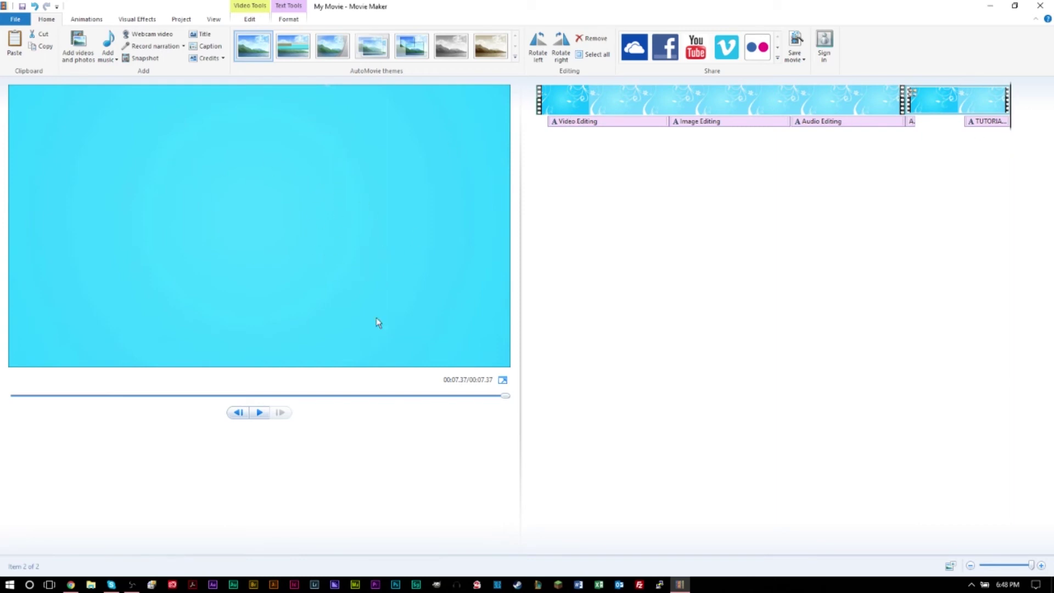
left_click(503, 379)
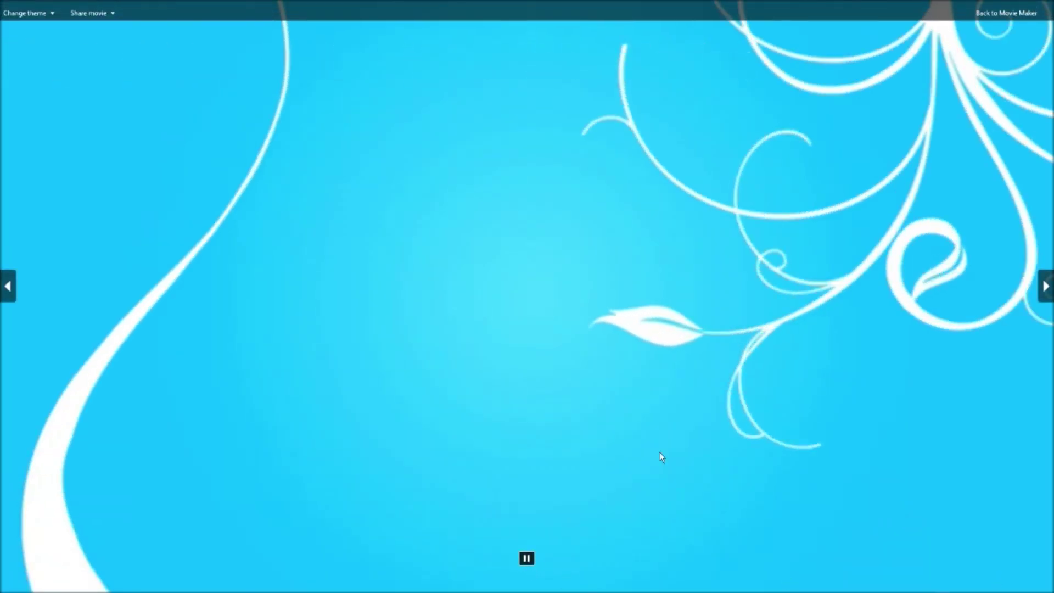
key("Escape")
Move the "TUTORIALS WITH GS" caption to start at about 6.4 s and go to the movie's last frame
left_click_drag(978, 121, 929, 125)
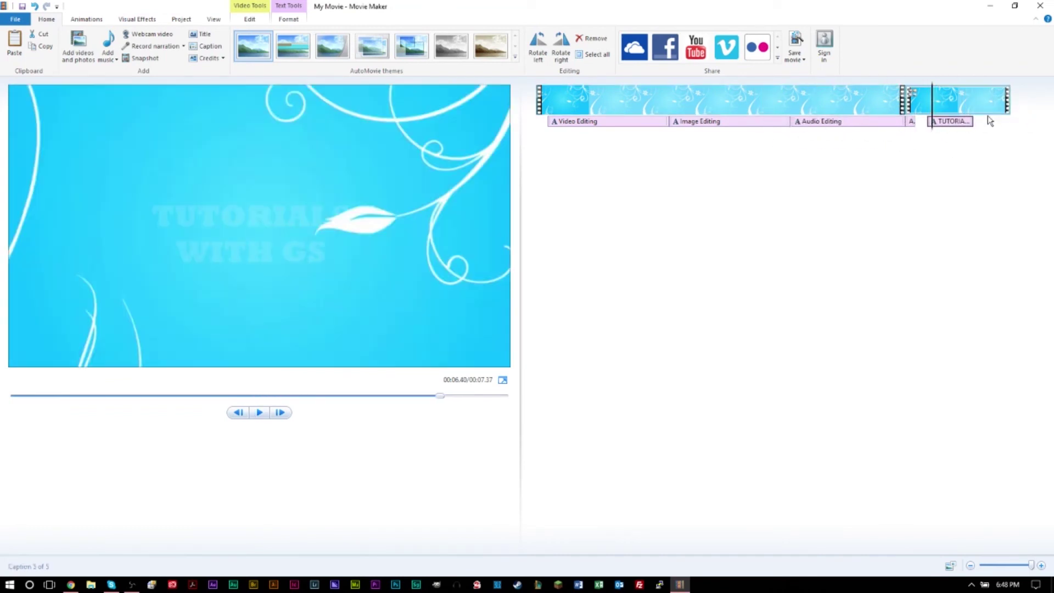
left_click_drag(989, 101, 982, 105)
left_click(988, 105)
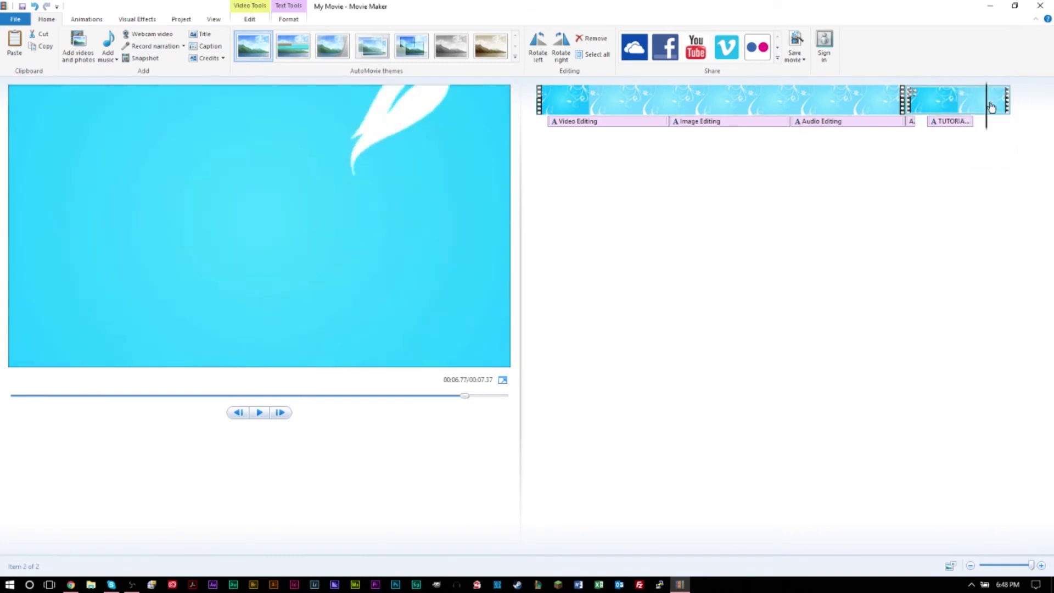
left_click(1003, 106)
left_click(1010, 112)
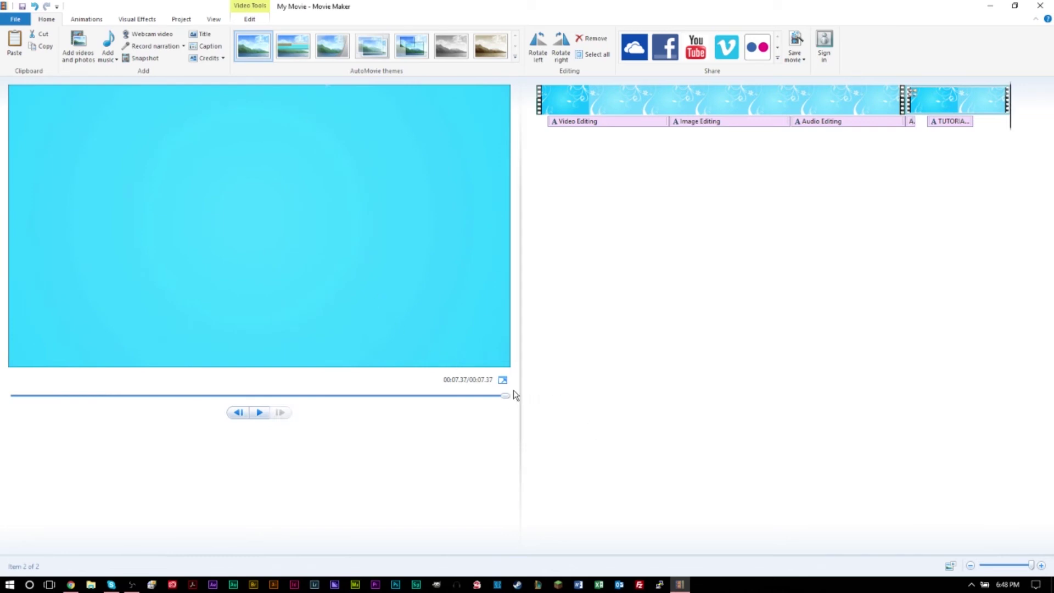
Capture the enlarged preview of the blank last frame and paste the screenshot into GIMP as a new image
left_click_drag(520, 391, 858, 385)
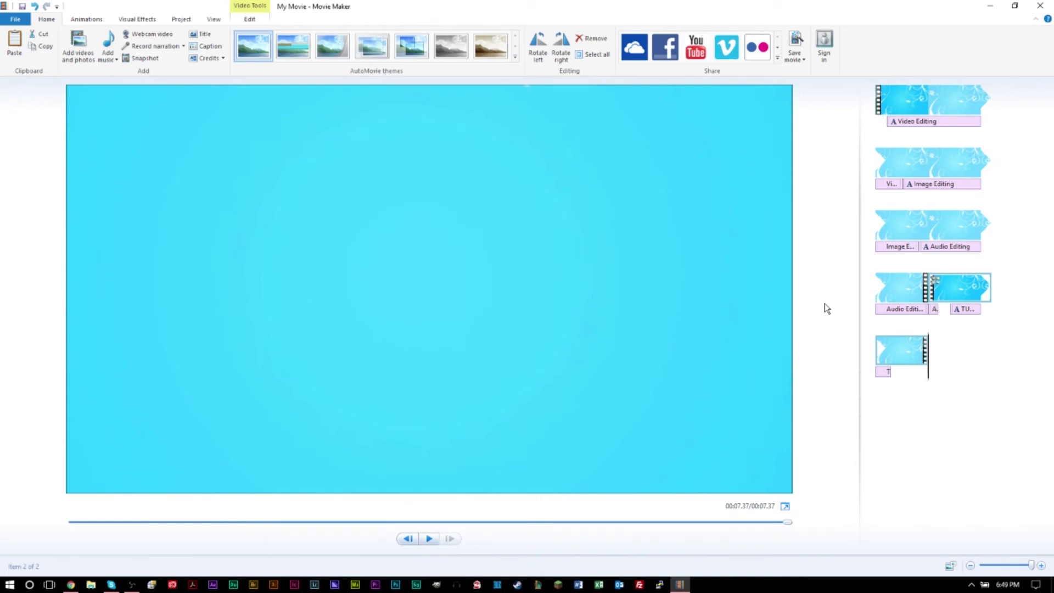
left_click_drag(857, 341, 618, 346)
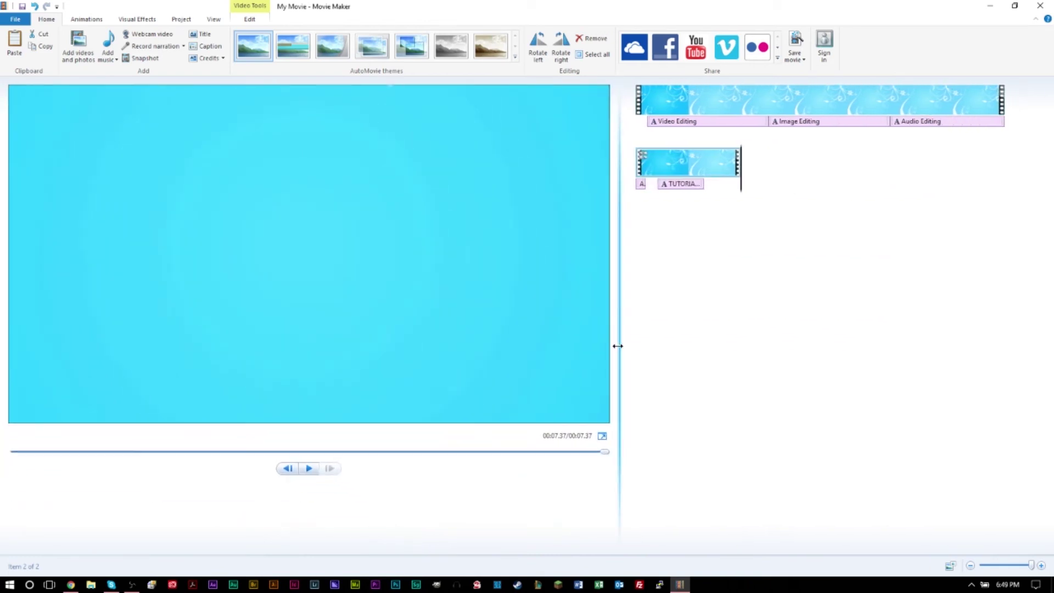
left_click(437, 585)
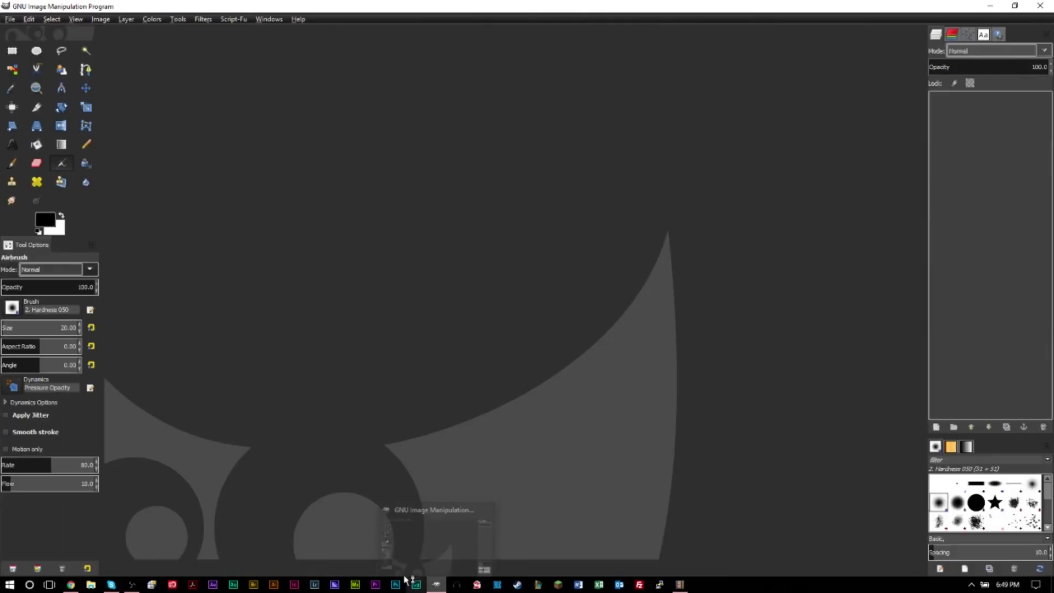
key("ctrl+shift+v")
Crop the screenshot to the inside of the blue preview frame at 1310 × 732 px
left_click_drag(450, 206, 406, 85)
left_click(36, 107)
key("ctrl+z")
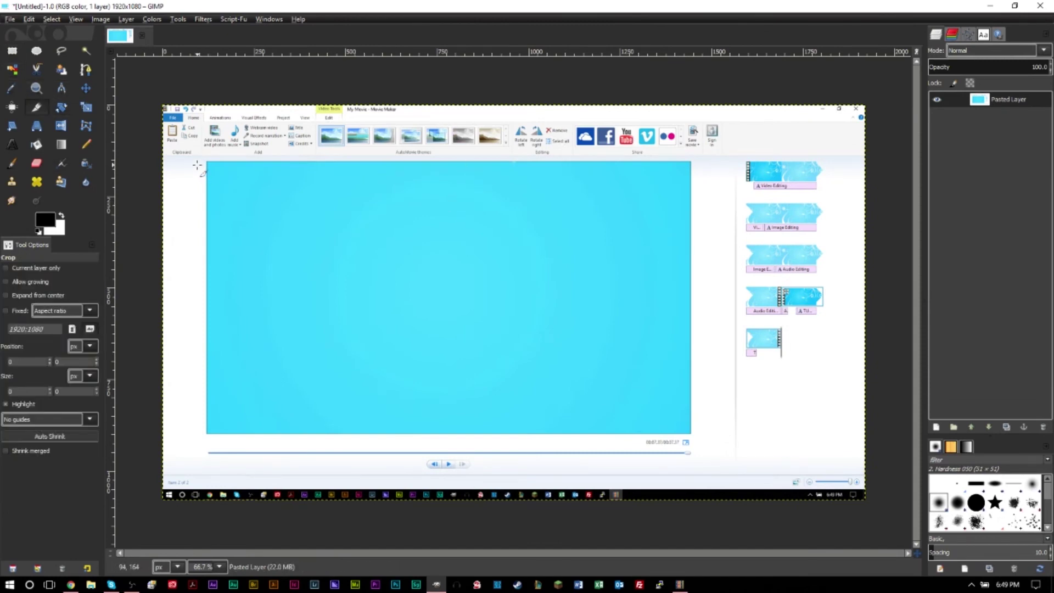
key("2")
scroll(211, 167, "up", 5)
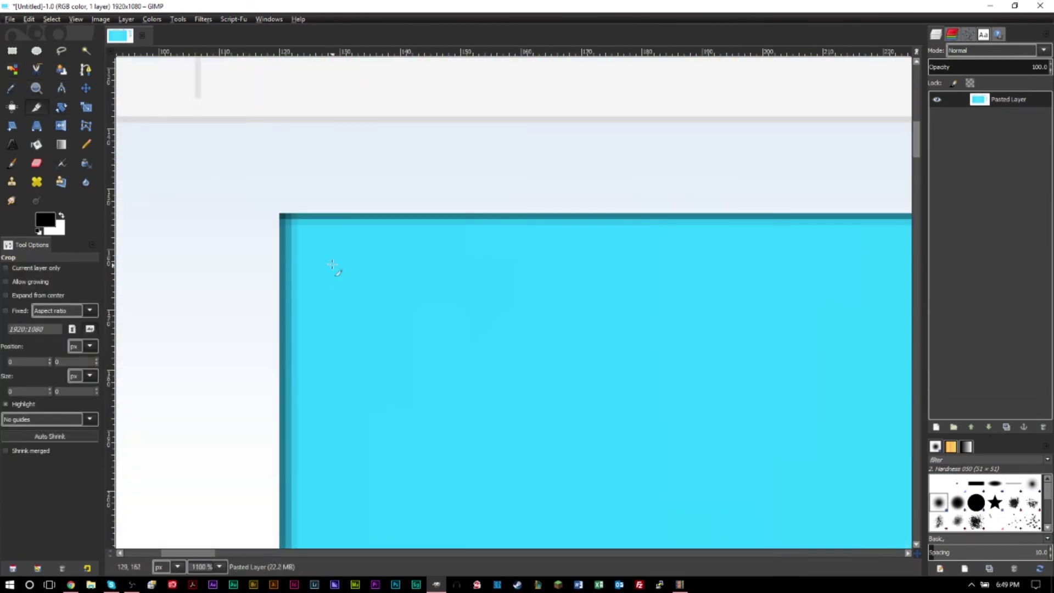
left_click_drag(297, 226, 686, 433)
key("ctrl+shift+j")
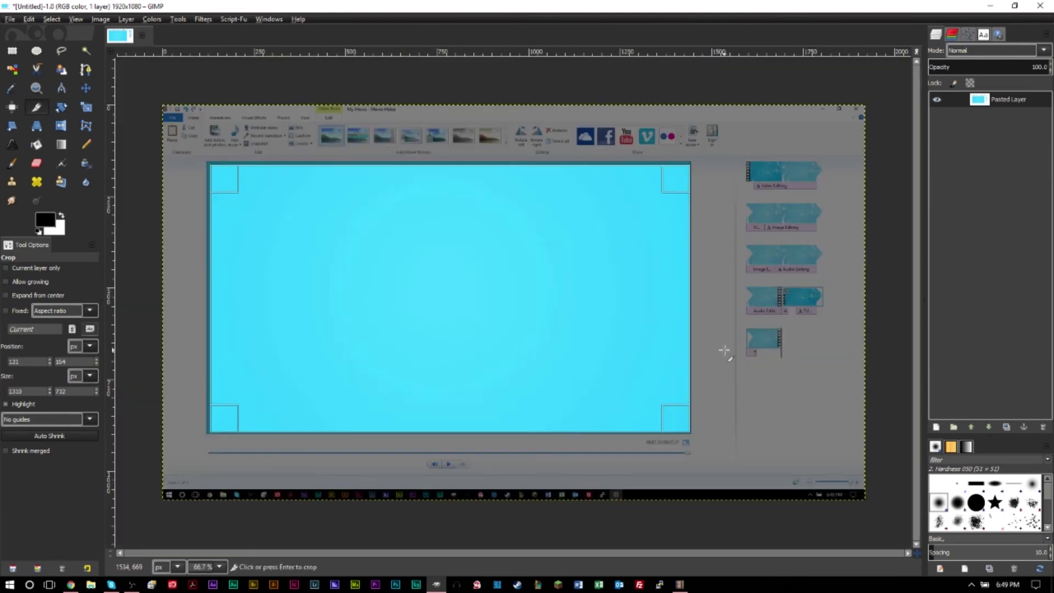
key("Return")
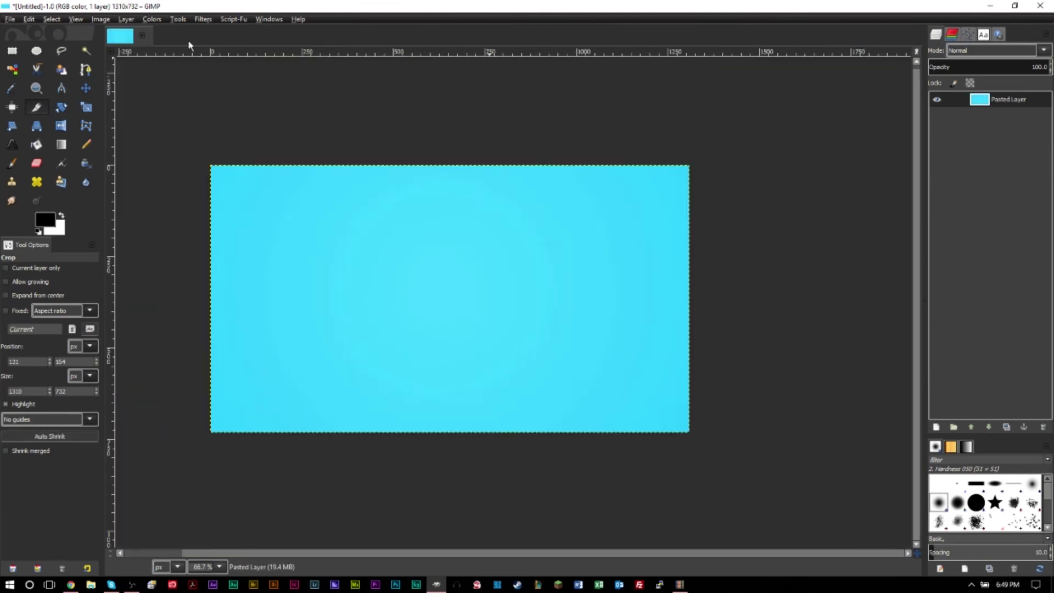
Check the movie's aspect ratio in Movie Maker and resize the cropped image's canvas to 1280 × 720 px in GIMP
left_click(101, 19)
left_click(137, 88)
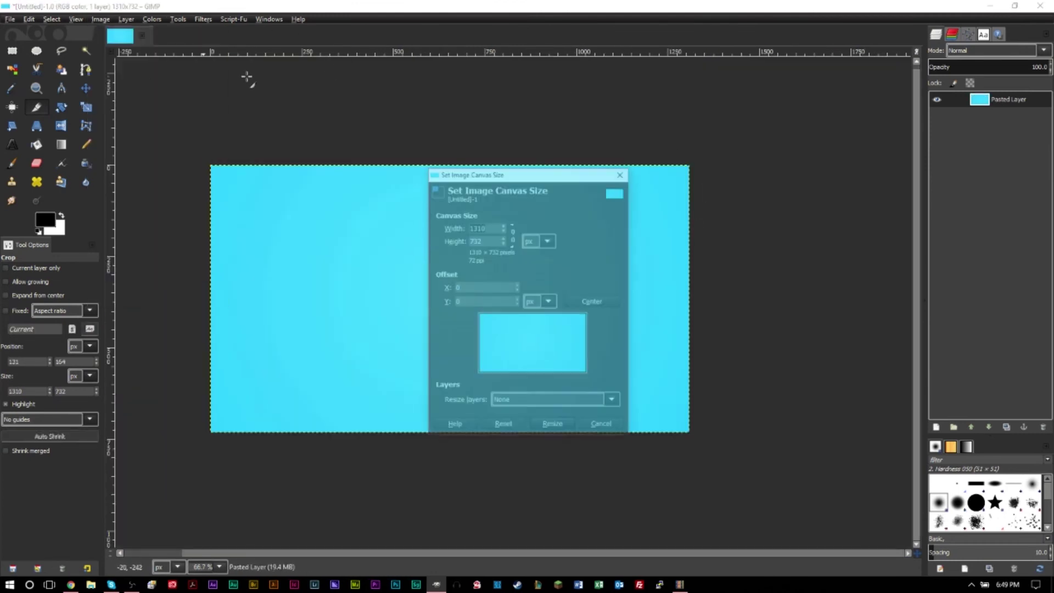
left_click_drag(525, 185, 609, 110)
key("alt+Tab")
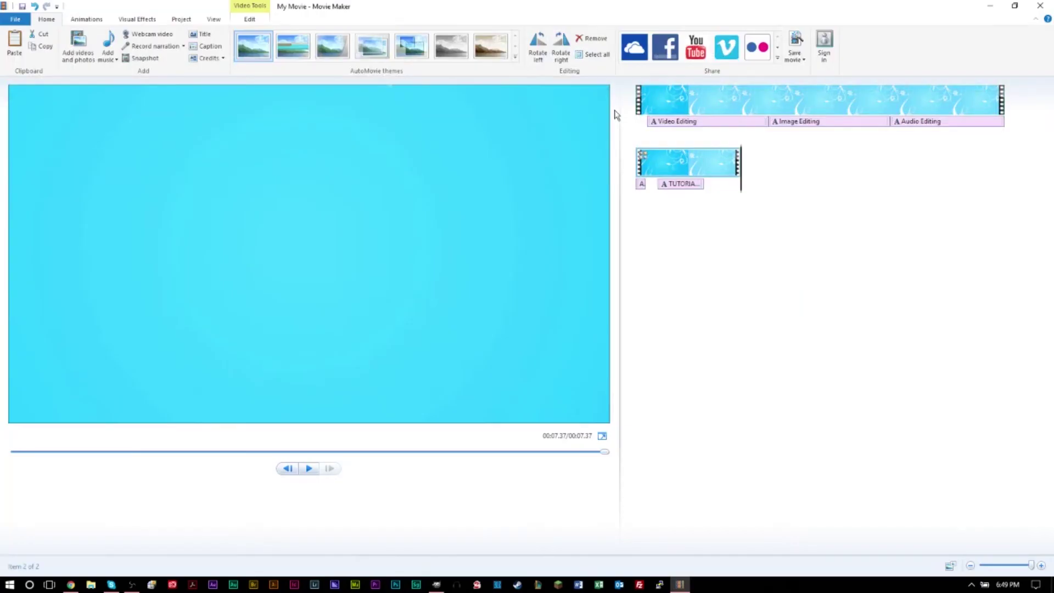
left_click(180, 21)
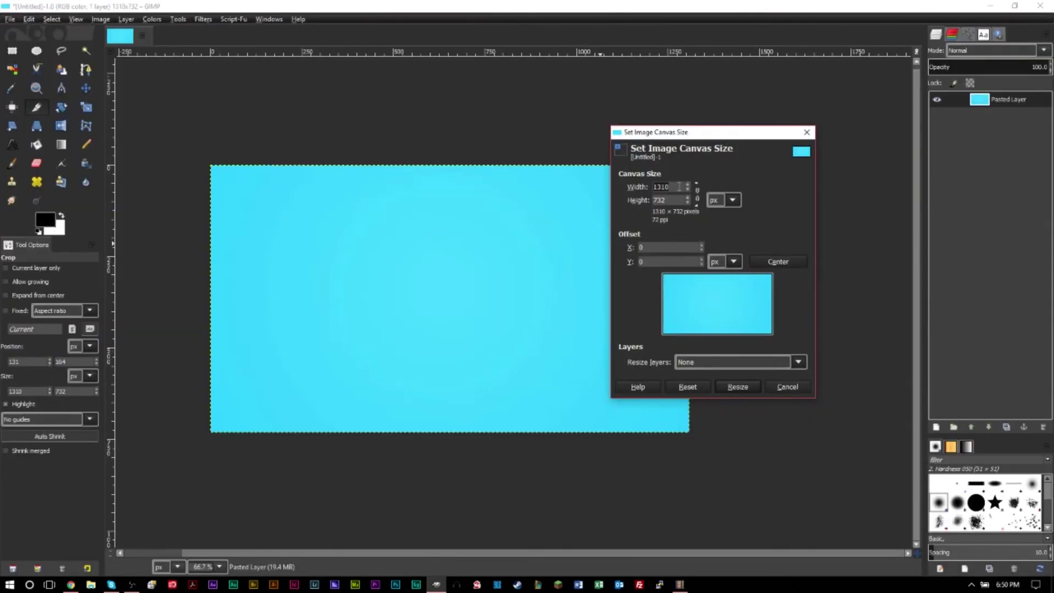
type("1280")
key("Tab")
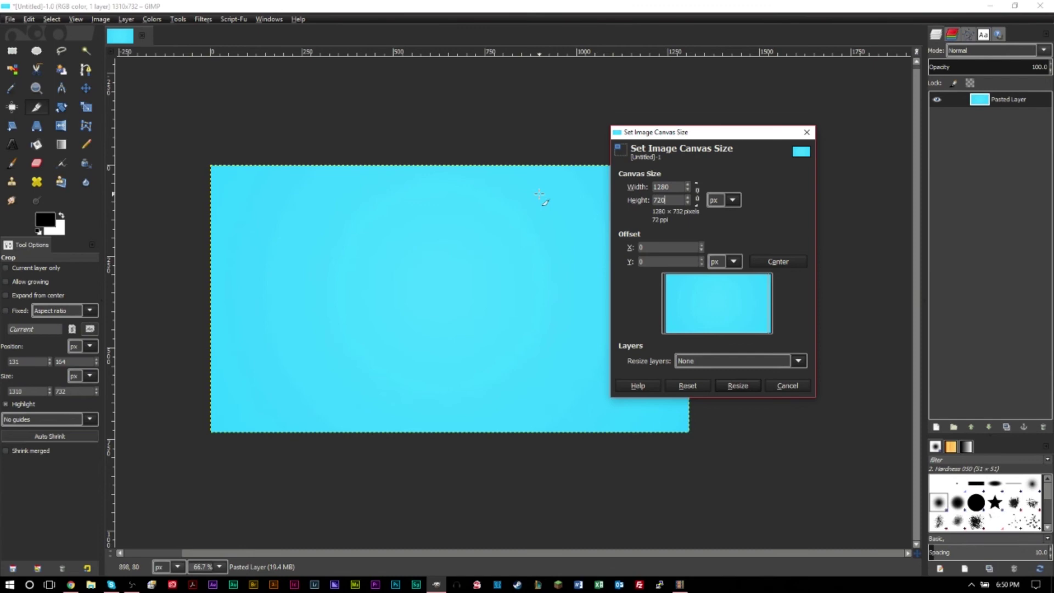
left_click(737, 384)
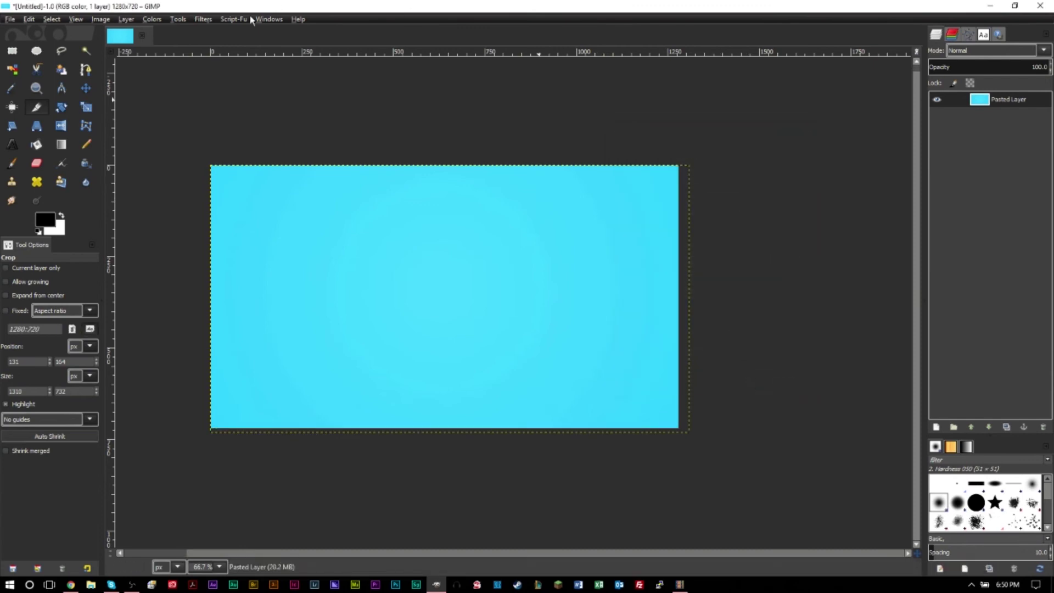
Cut the blue background layer and paste it as a new image
key("ctrl+x")
left_click(29, 19)
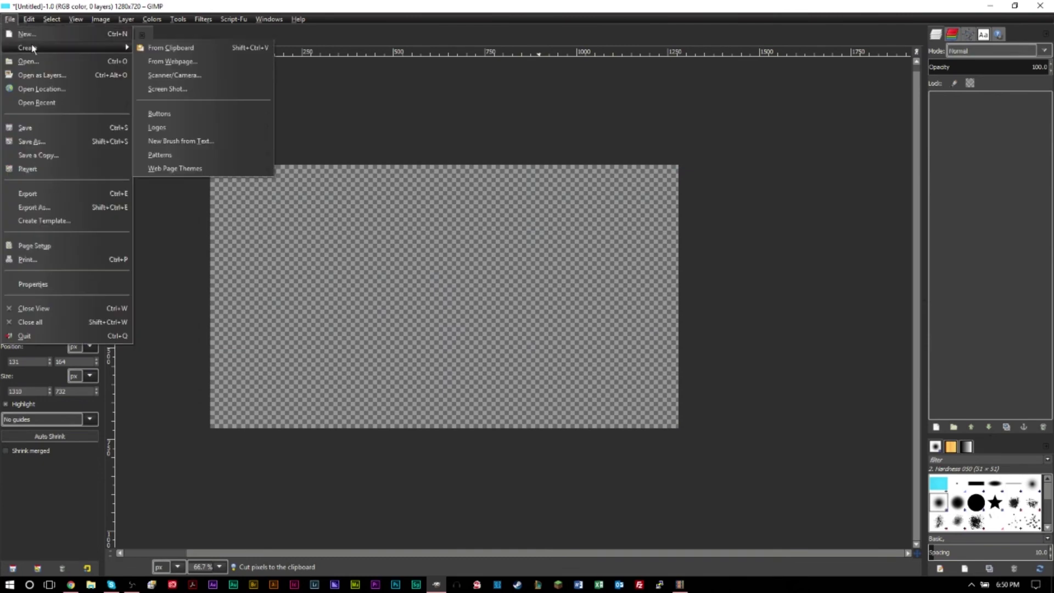
mouse_move(68, 169)
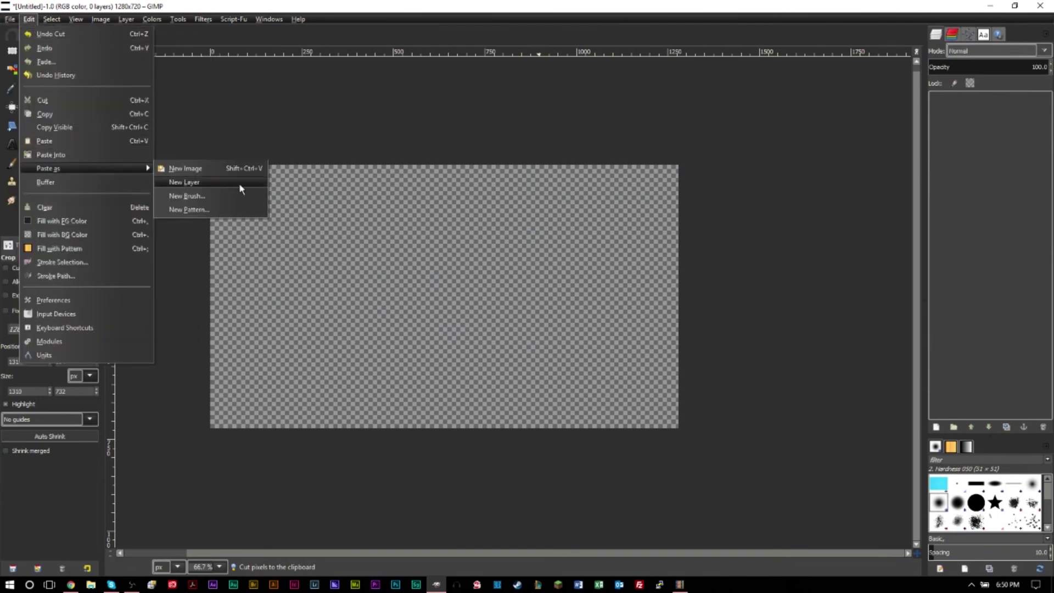
left_click(228, 172)
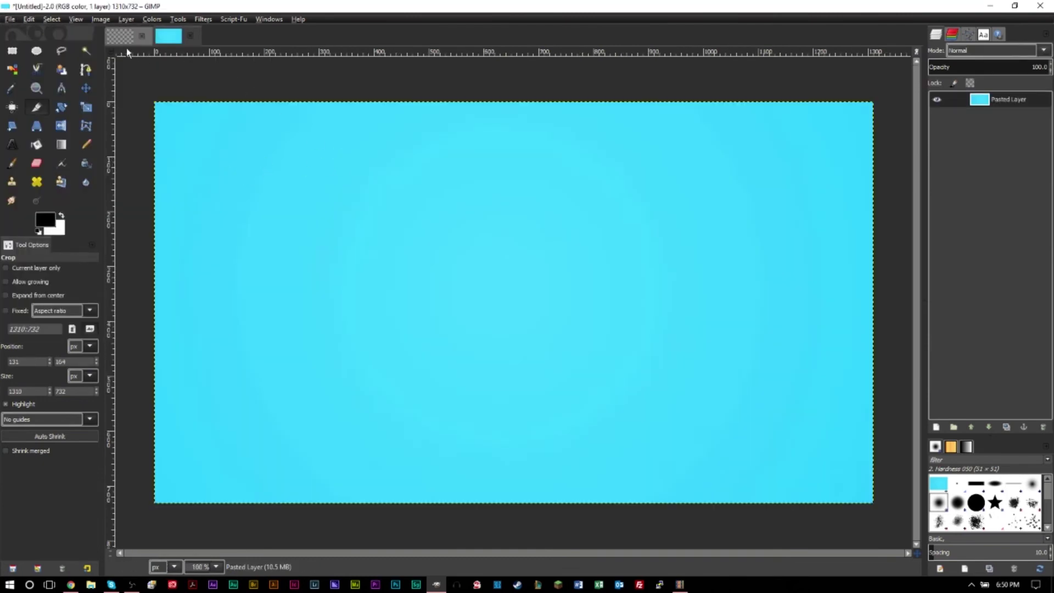
Try putting the cut layer back into the 1280 × 720 image, undo it, and return to the new image
left_click(120, 36)
key("ctrl+v")
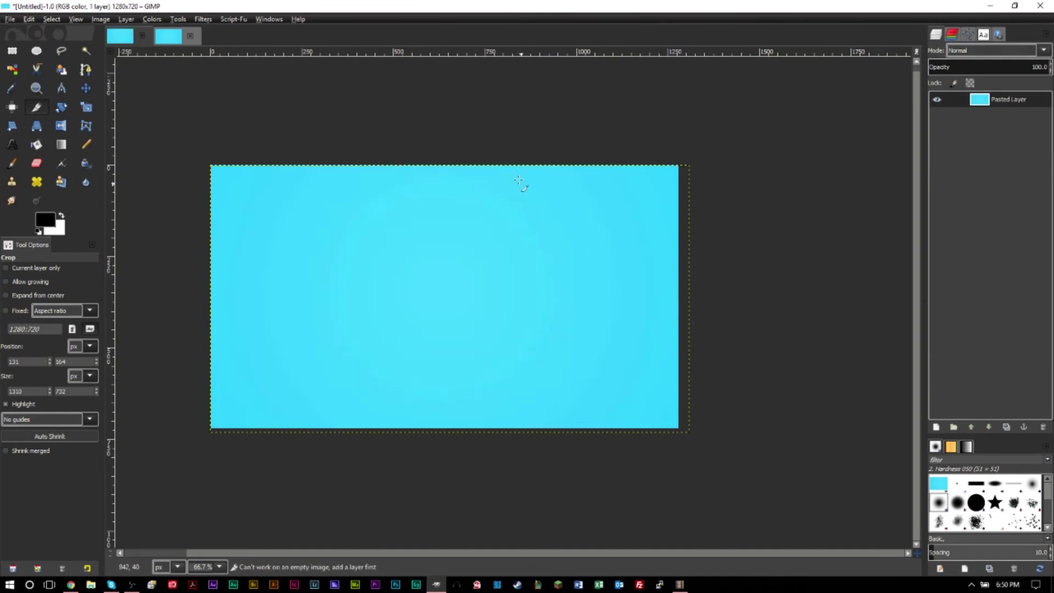
key("ctrl+z")
left_click(173, 36)
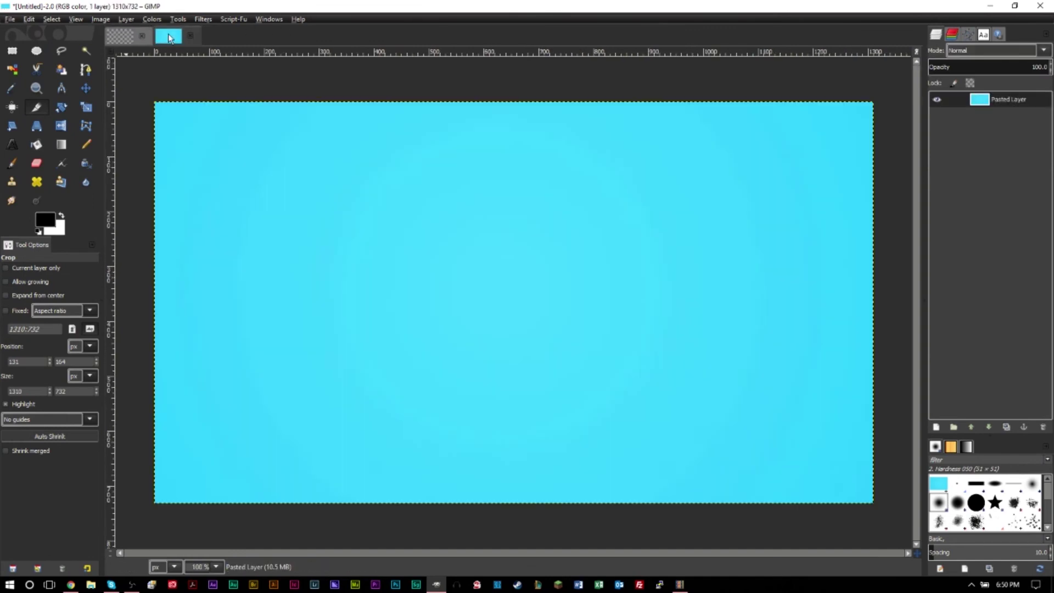
left_click(29, 19)
mouse_move(64, 168)
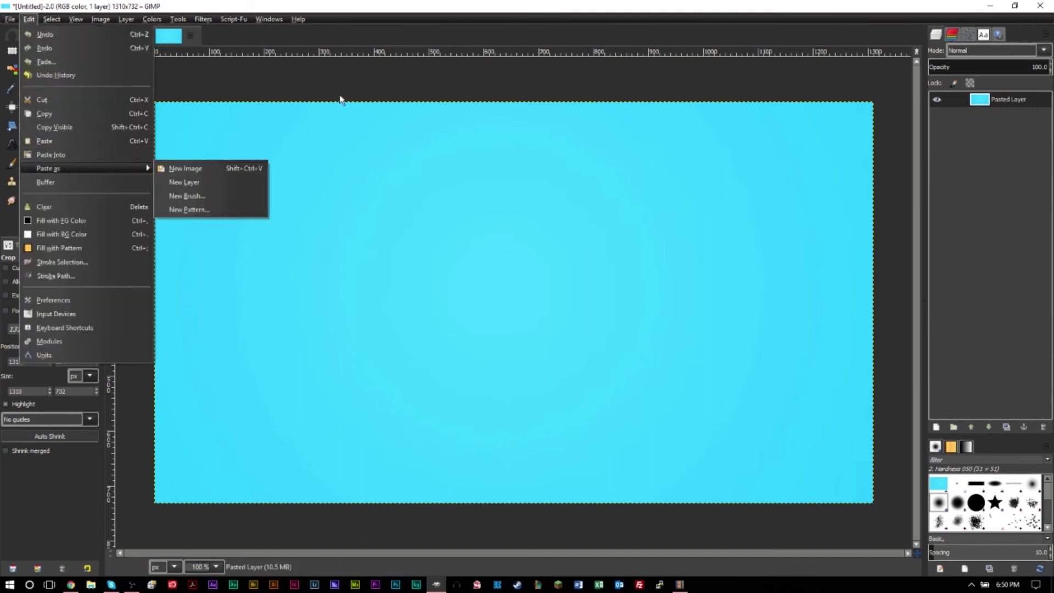
left_click(542, 163)
Export the blue background image to the Desktop as Untitled.png
left_click(10, 19)
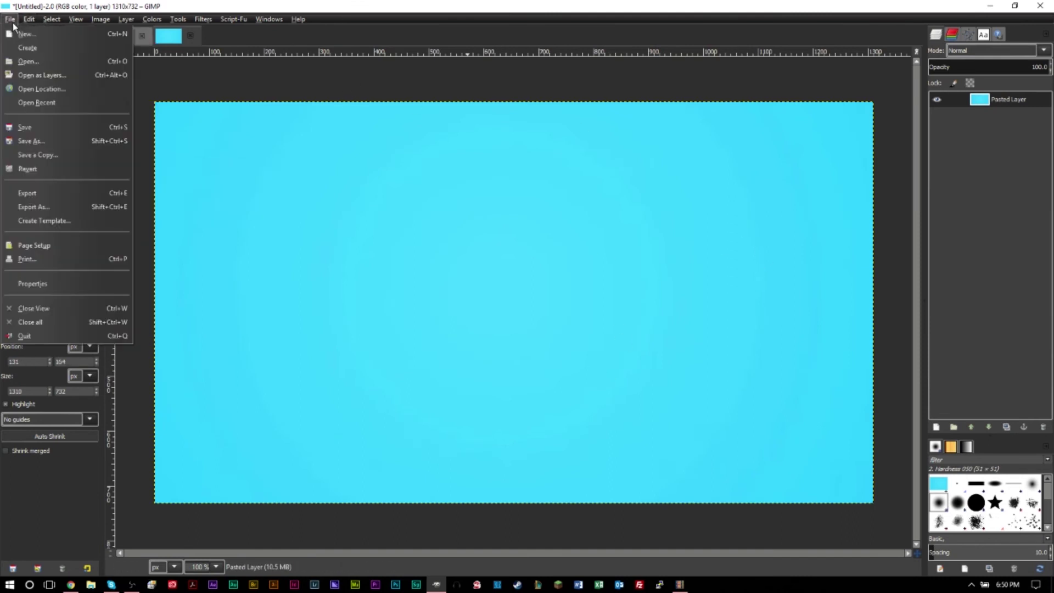
left_click(62, 195)
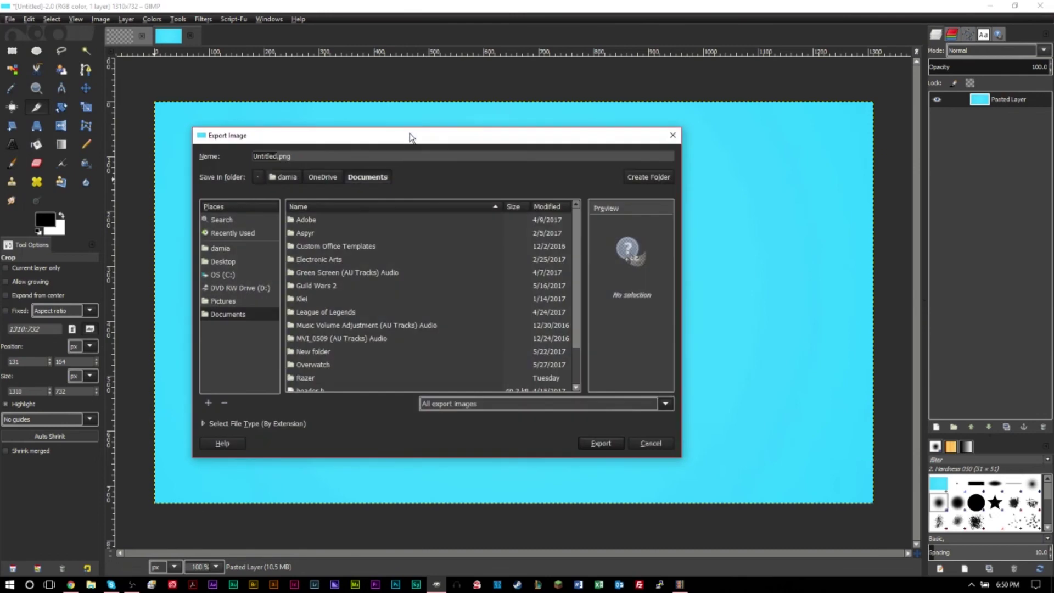
left_click(222, 262)
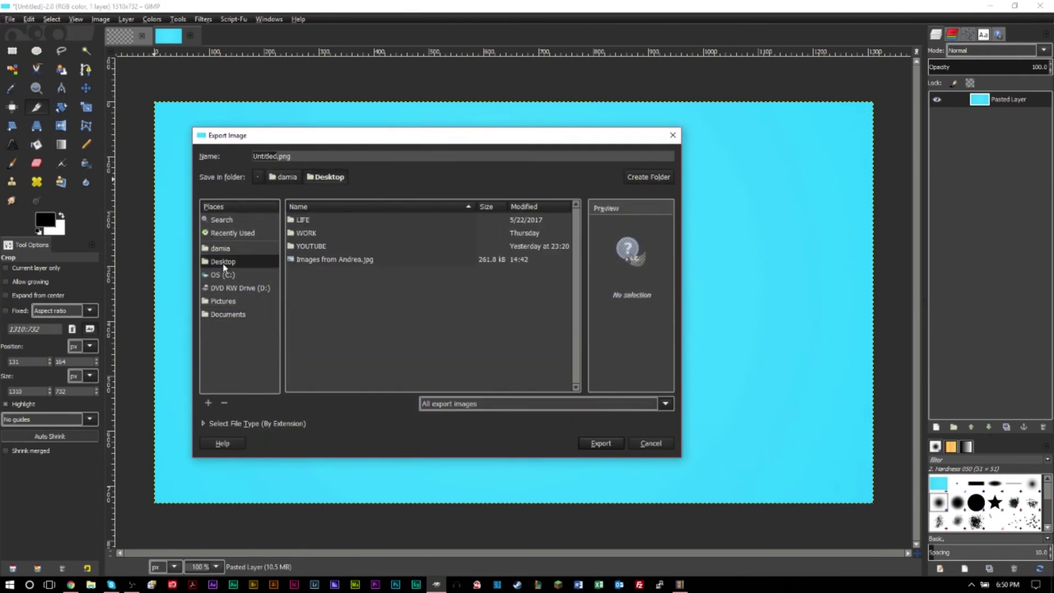
left_click(606, 442)
left_click(534, 392)
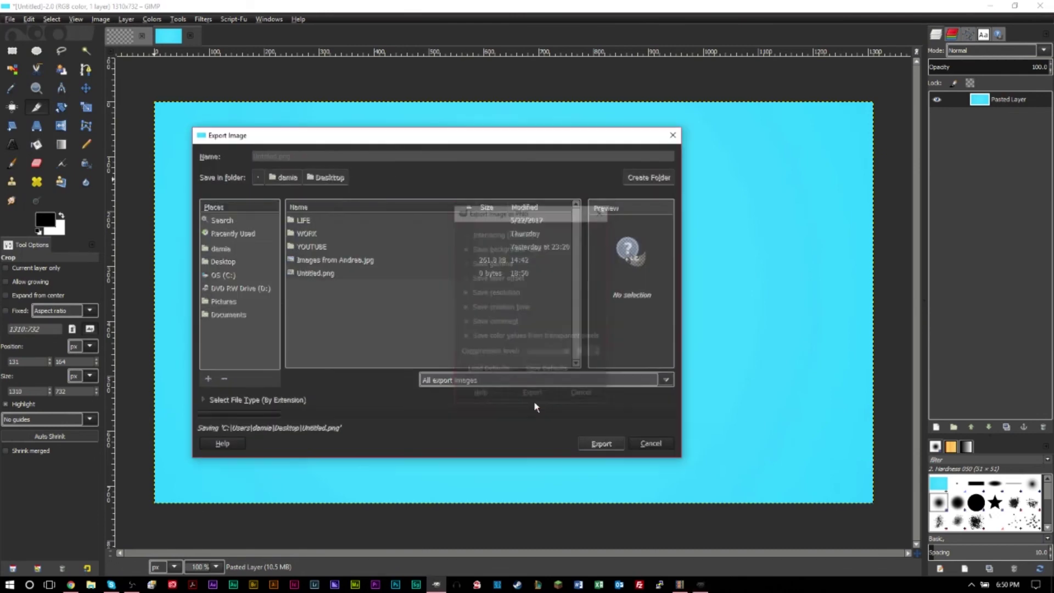
Add Untitled.png from the desktop to the end of the Movie Maker timeline and play across the join
key("alt+Tab")
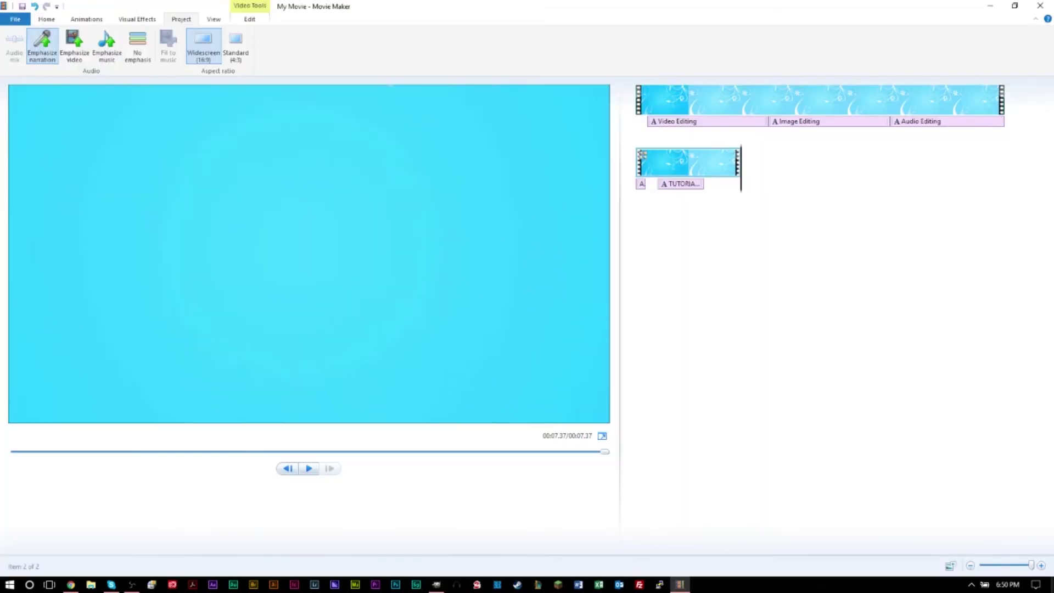
key("super+d")
left_click_drag(62, 208, 784, 260)
key("alt+Tab")
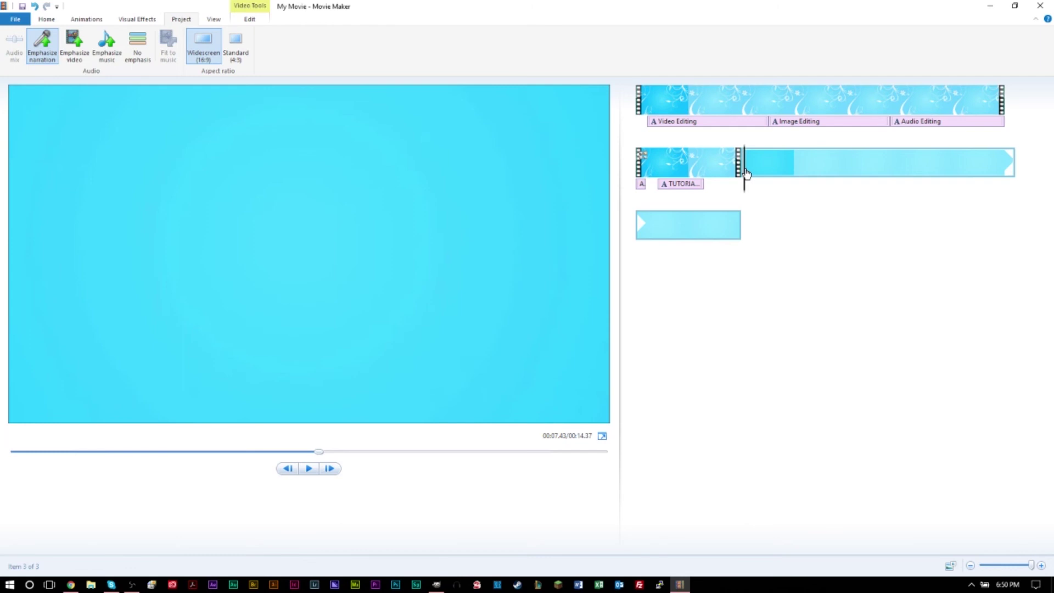
left_click(704, 182)
left_click(436, 137)
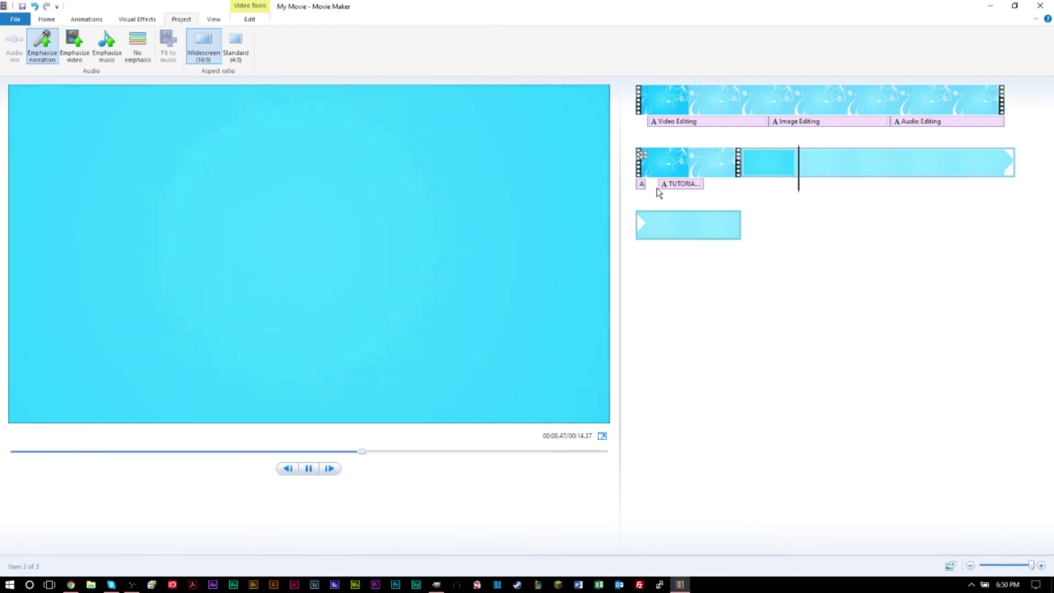
Move the "TUTORIALS WITH GS" caption to start at 6.96 s, spanning the join with the still image, and play it back
left_click(681, 185)
left_click_drag(687, 183, 744, 184)
left_click(662, 163)
left_click_drag(663, 163, 713, 186)
left_click(685, 166)
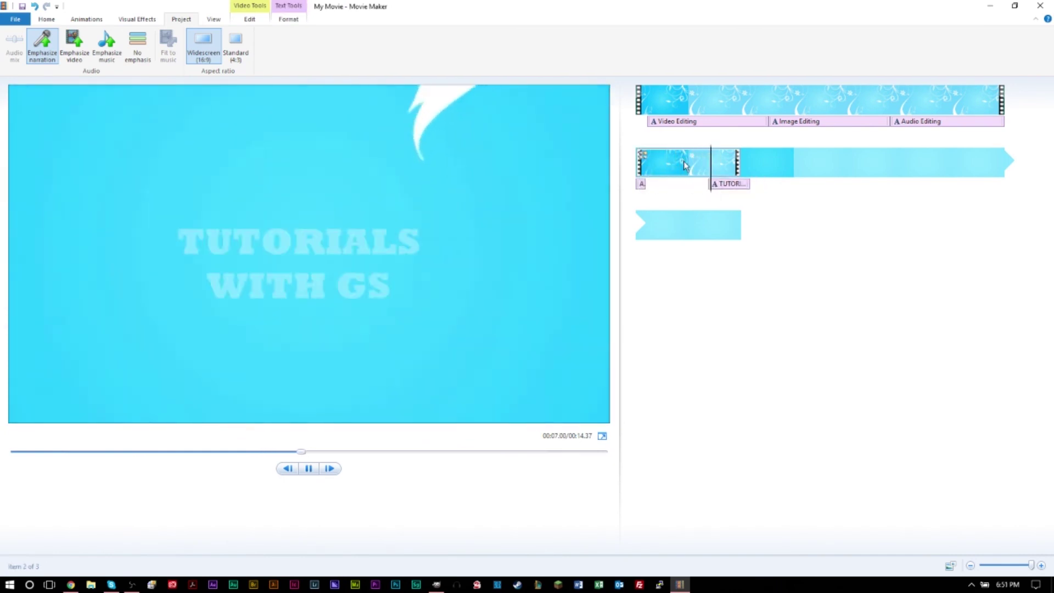
Set the "TUTORIALS WITH GS" caption's text duration to 9.00 seconds and play across the join
left_click(738, 188)
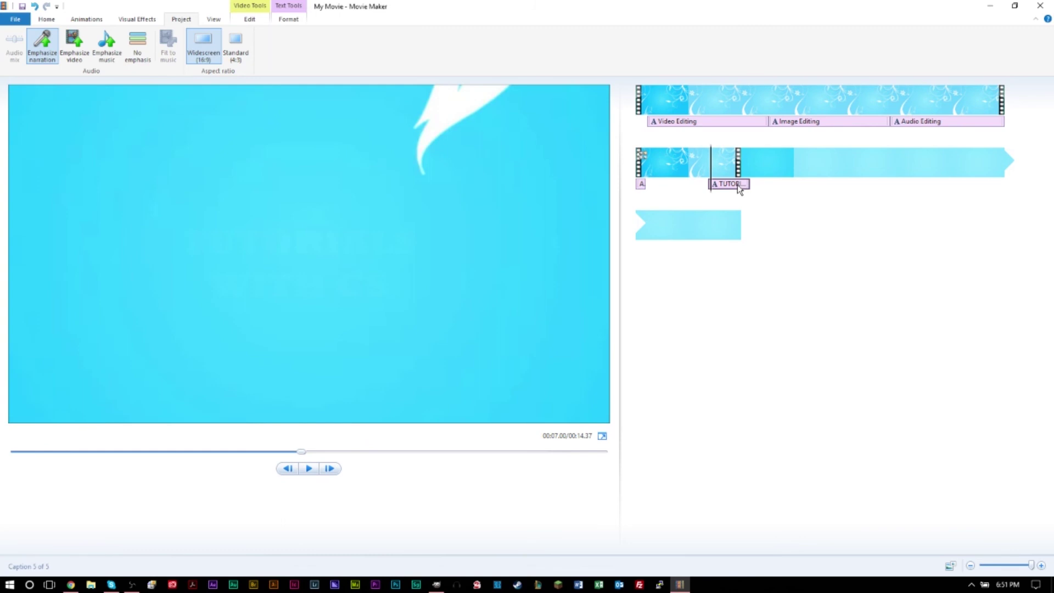
left_click(291, 22)
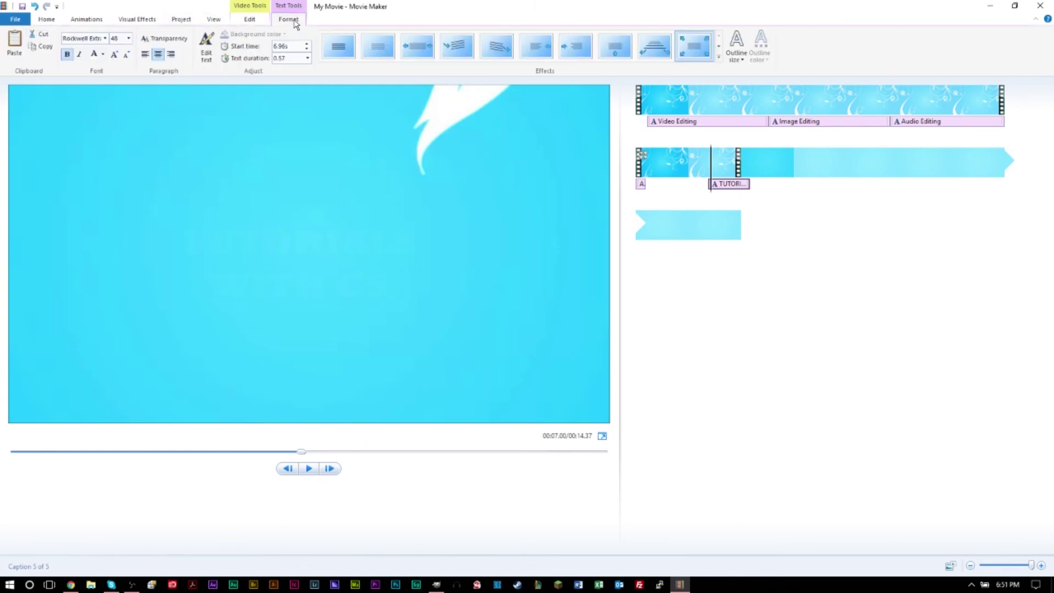
left_click(307, 58)
left_click(302, 141)
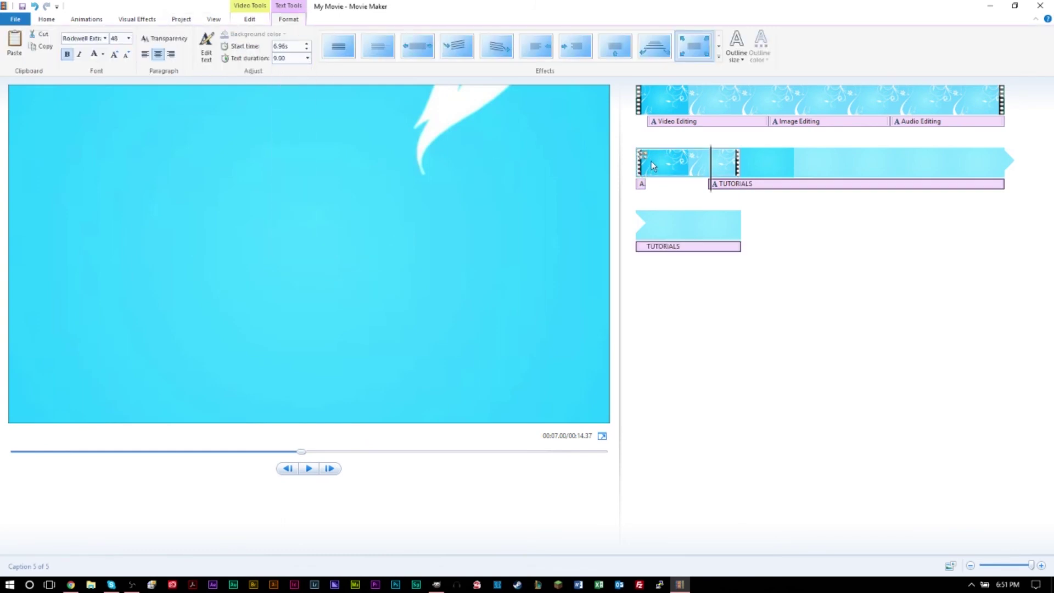
left_click(685, 166)
key("space")
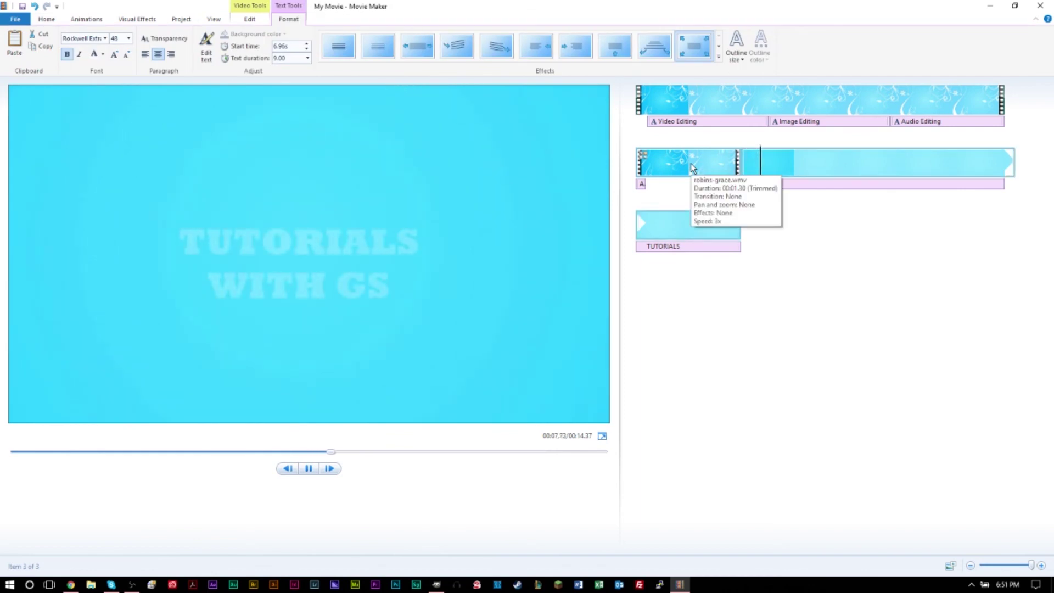
left_click(720, 171)
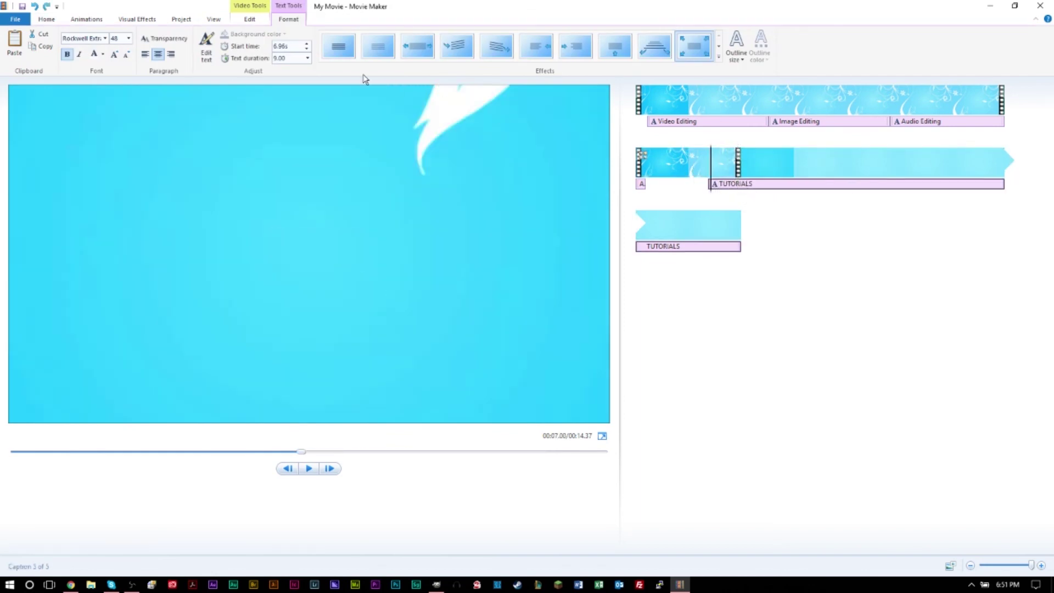
Try text durations of 3.00 and 2.00 seconds for the "TUTORIALS WITH GS" caption
left_click(307, 58)
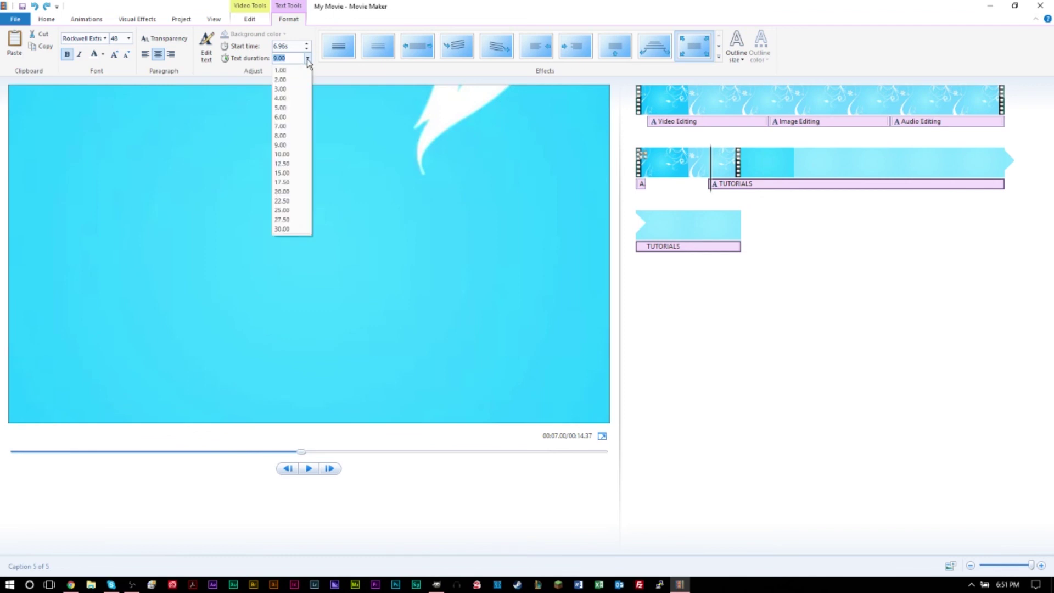
left_click(296, 89)
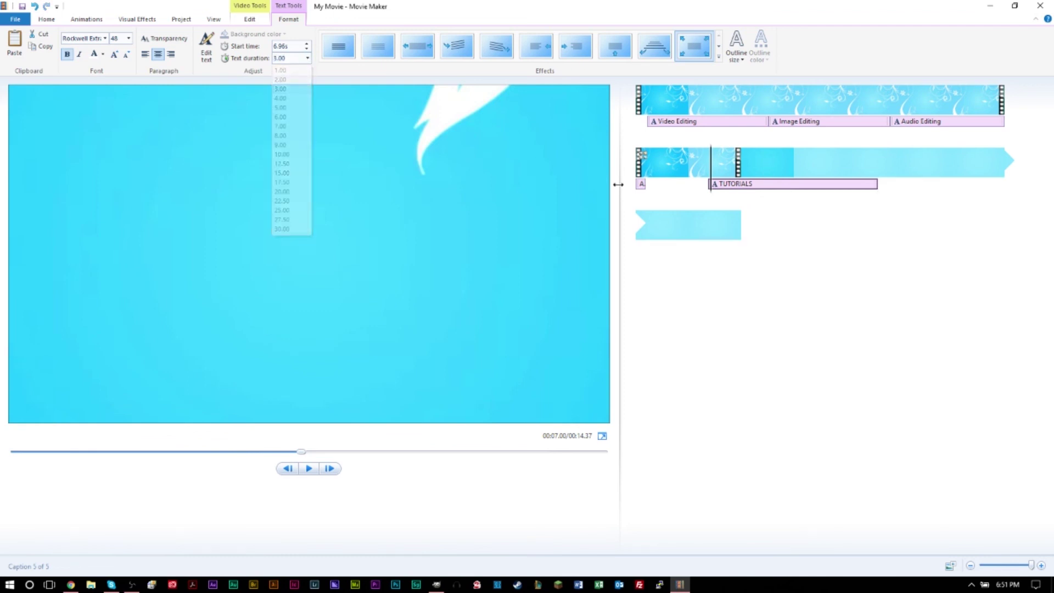
left_click(753, 187)
left_click(307, 58)
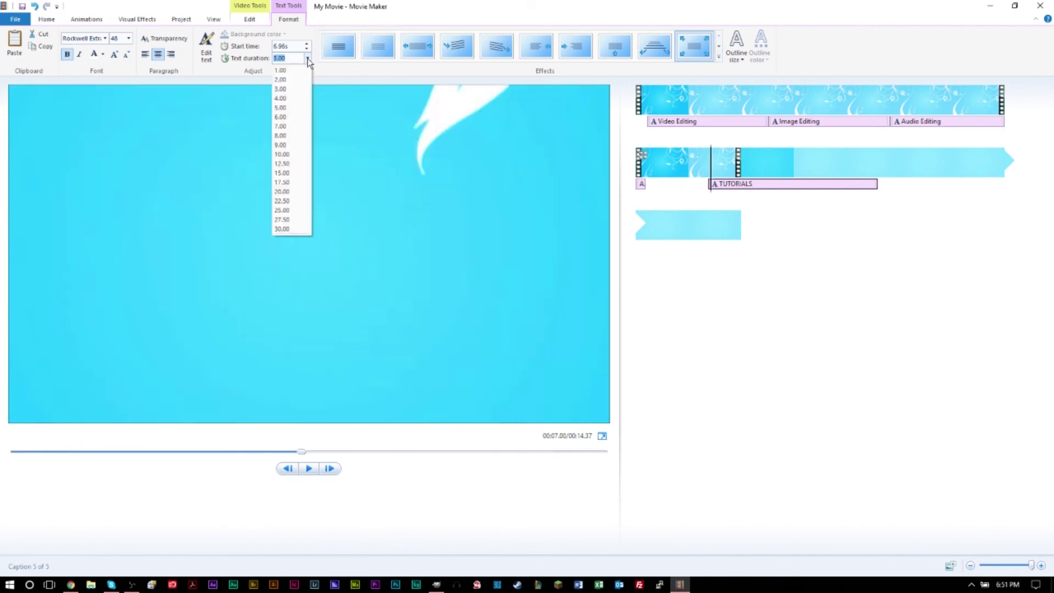
left_click(296, 82)
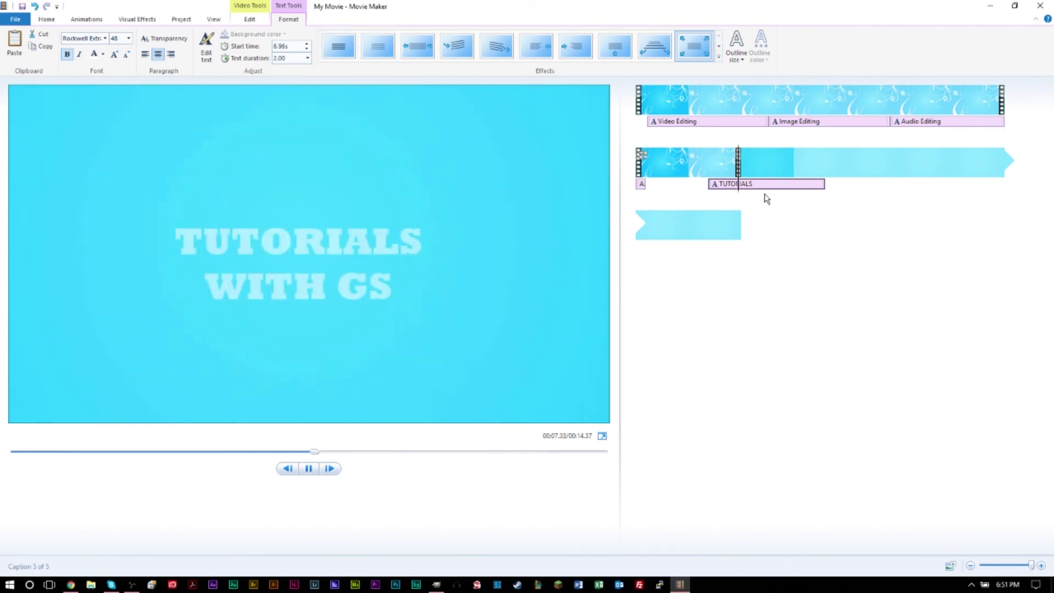
Set the closing caption to start at 7.02 s with a duration of 1.00 second, and preview it across the join
left_click(764, 165)
left_click(706, 161)
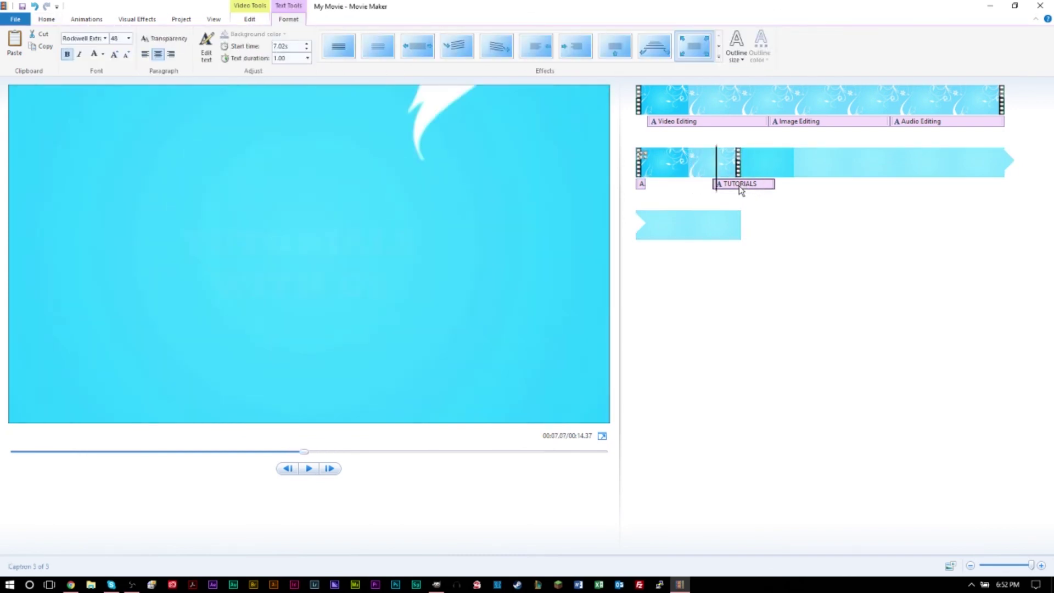
left_click(725, 251)
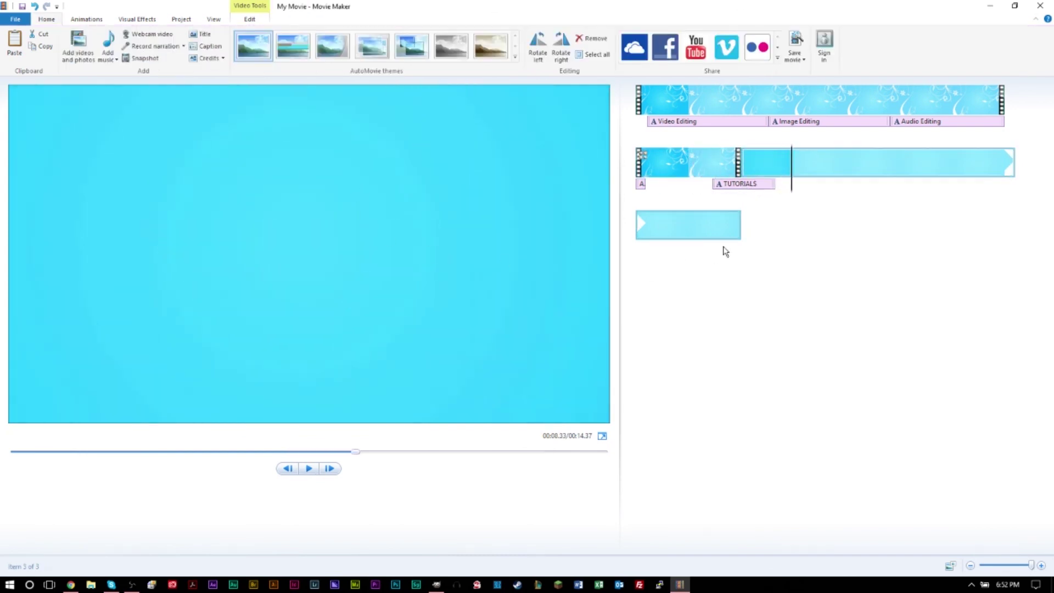
left_click(733, 185)
left_click_drag(719, 168, 762, 185)
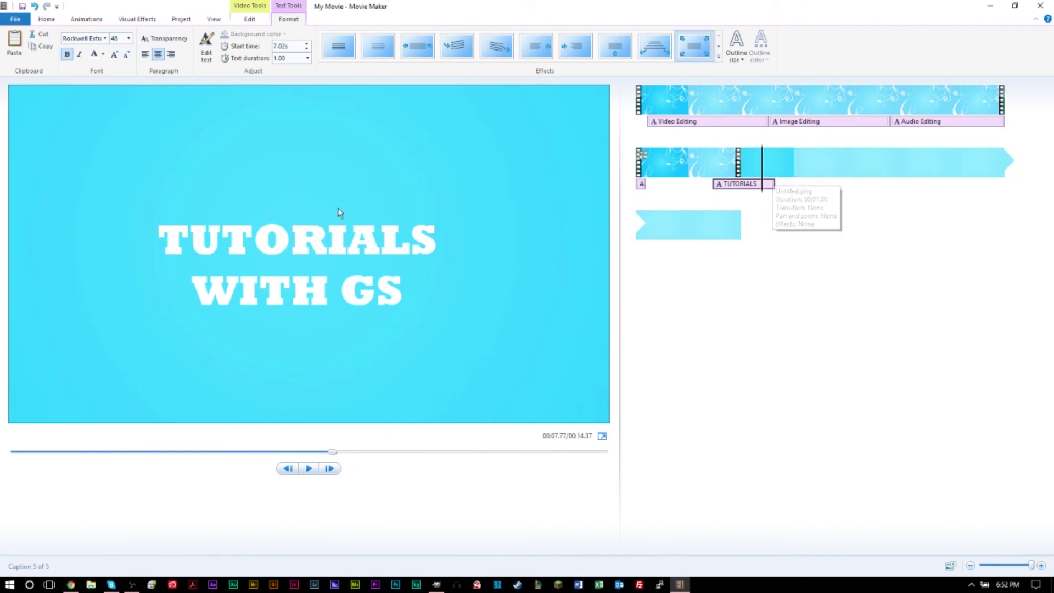
Remove the zoom-in text effect from the "TUTORIALS WITH GS" caption and play it back
left_click(756, 187)
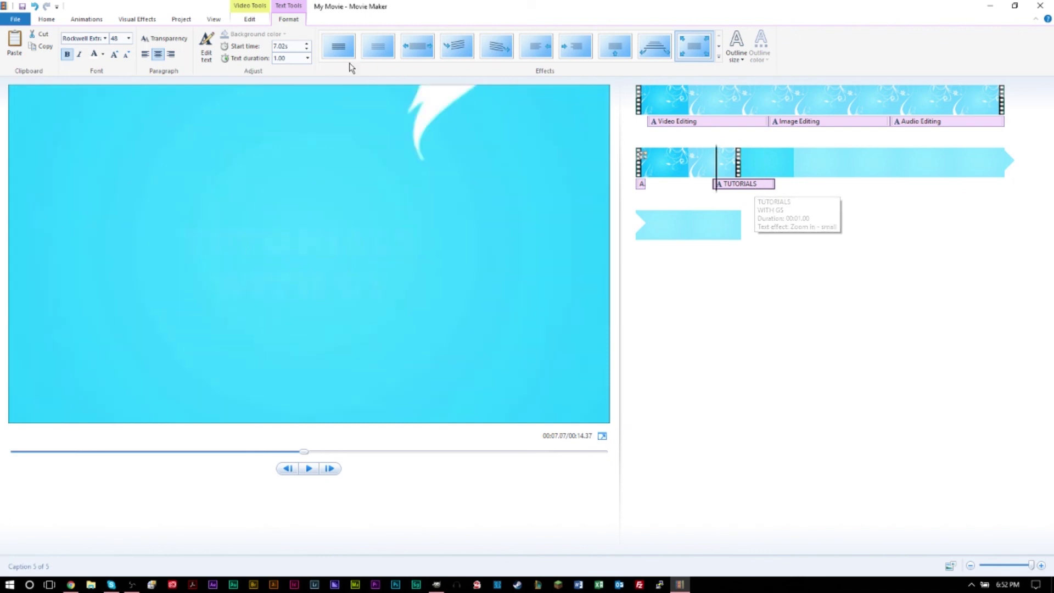
left_click(337, 47)
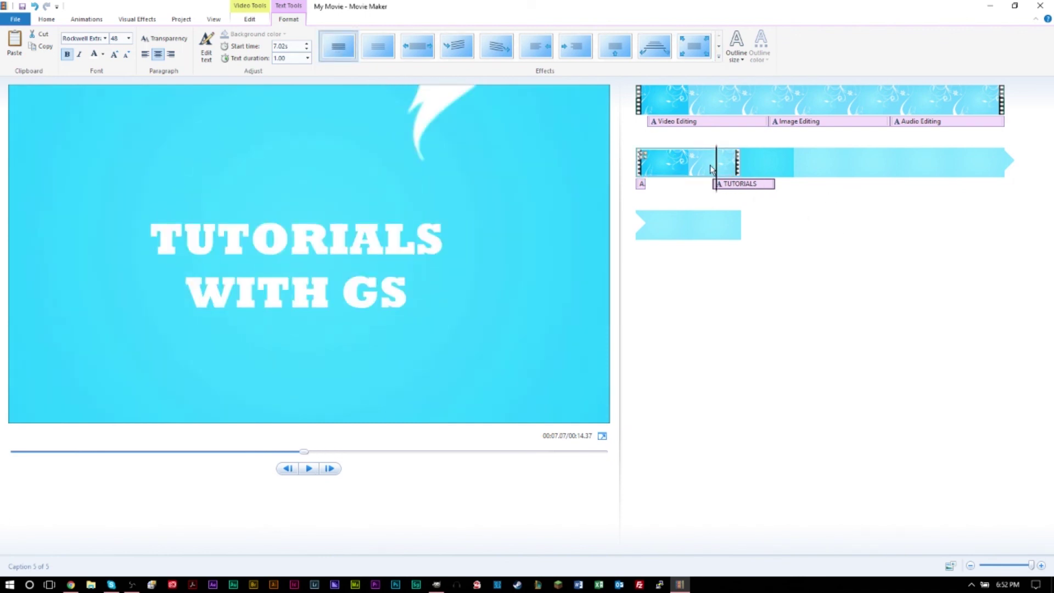
key("space")
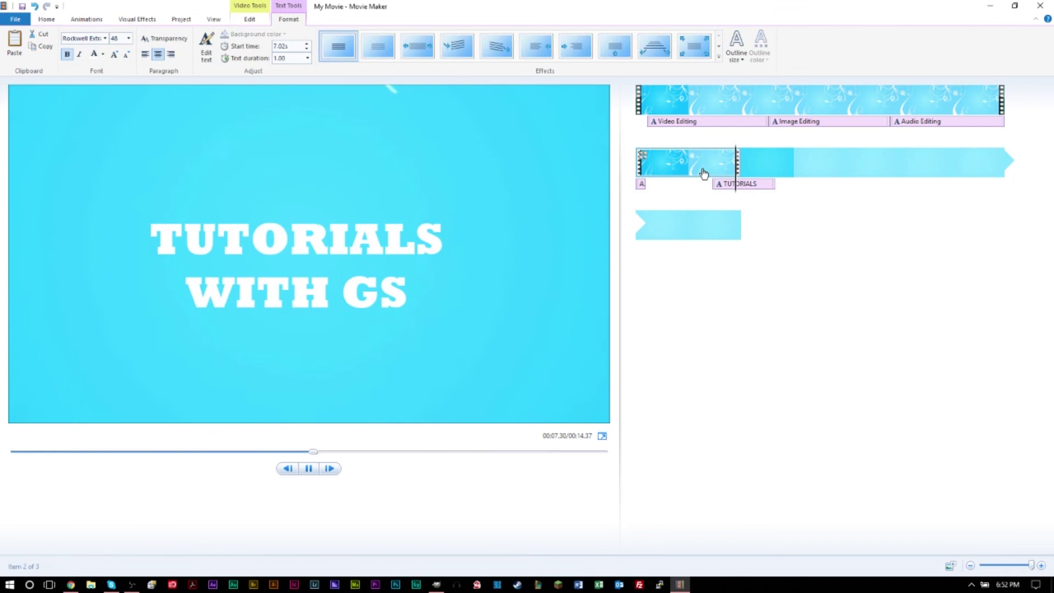
Set the "TUTORIALS WITH GS" caption's text duration to 20.00 seconds and play it over the still image
left_click(740, 186)
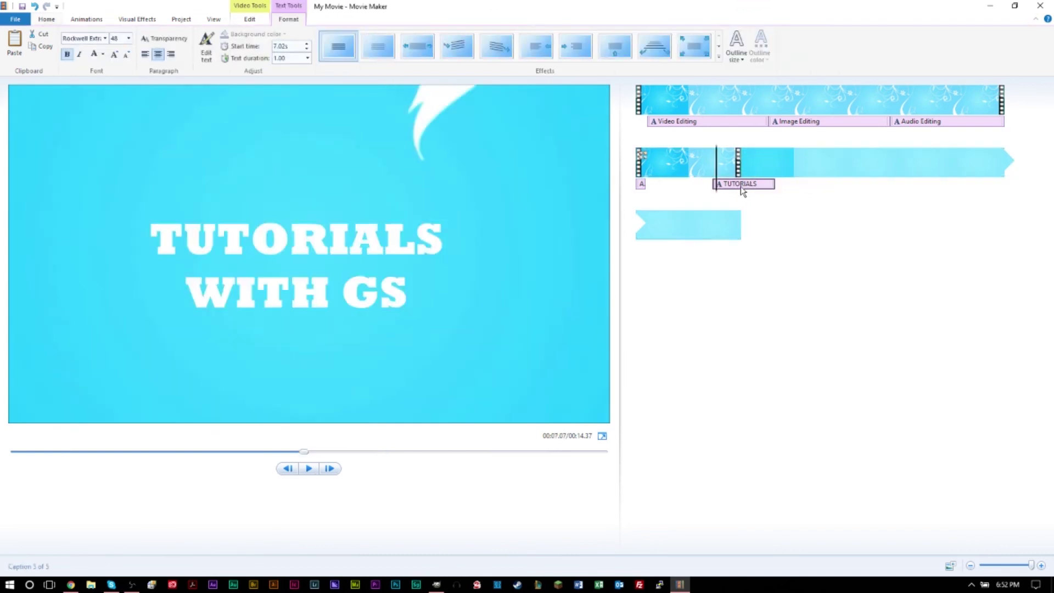
left_click(307, 59)
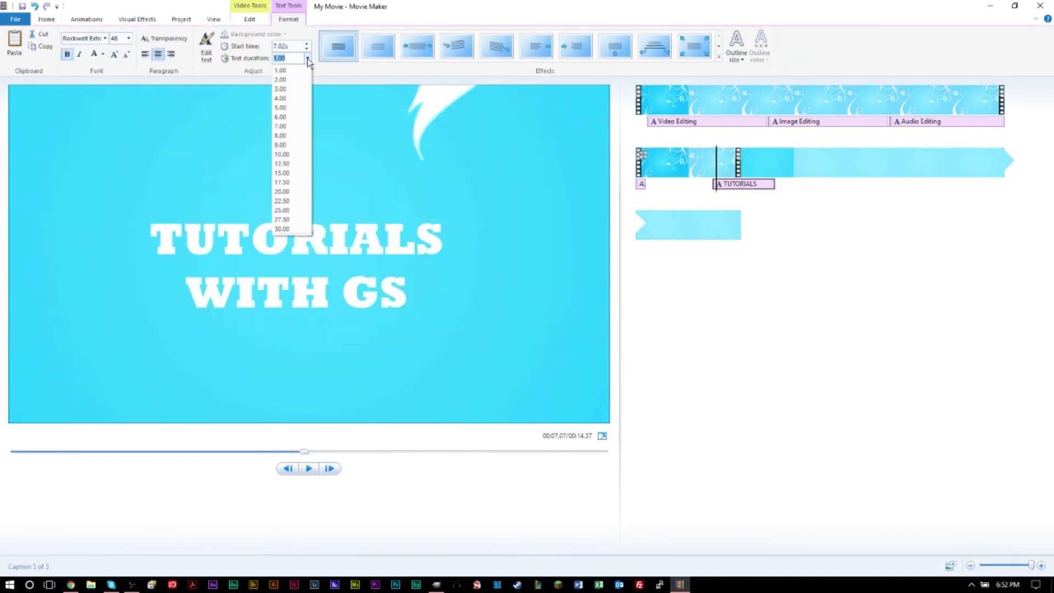
left_click(298, 193)
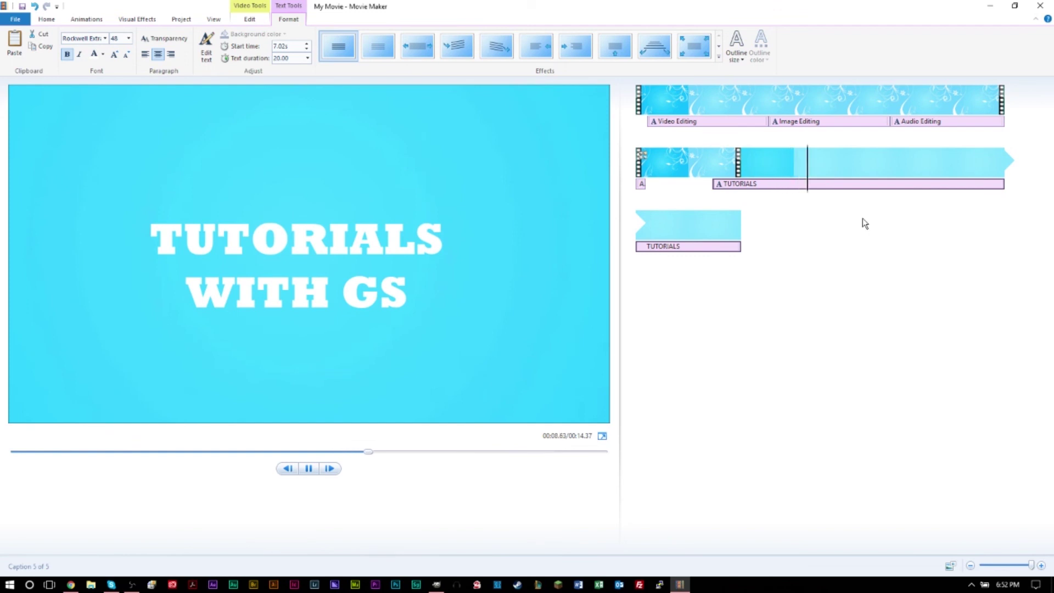
key("space")
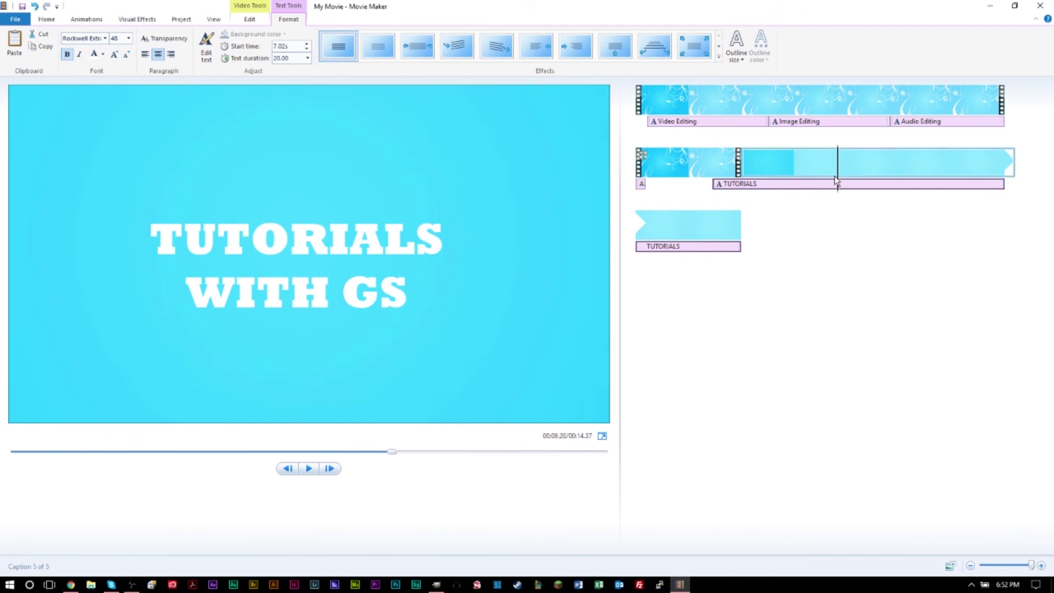
Review the Video Editing, Image Editing and Audio Editing captions on the first clip and the closing title over the still image
left_click_drag(837, 182, 916, 125)
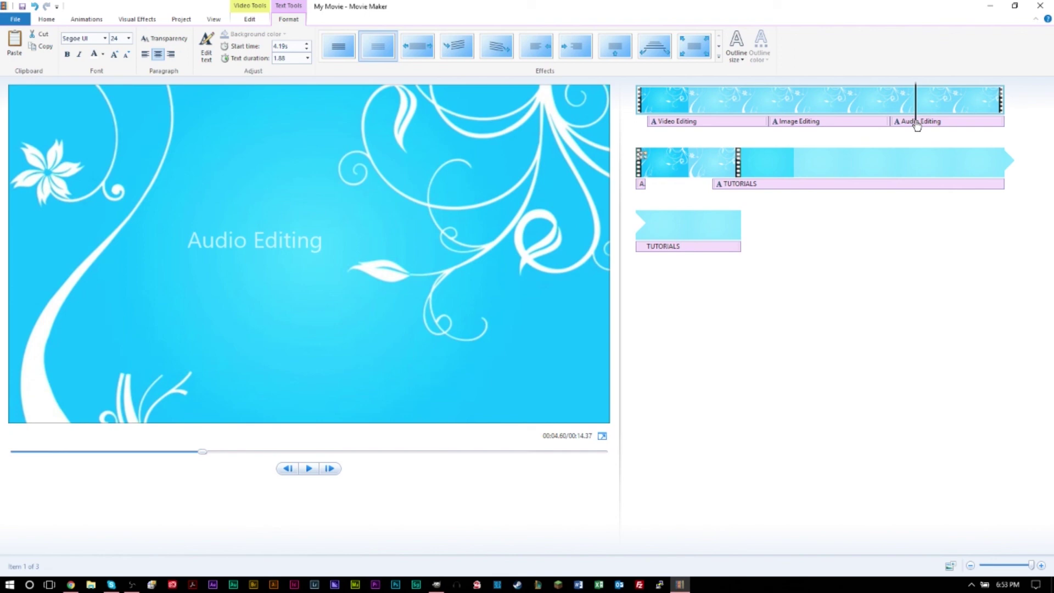
left_click(661, 98)
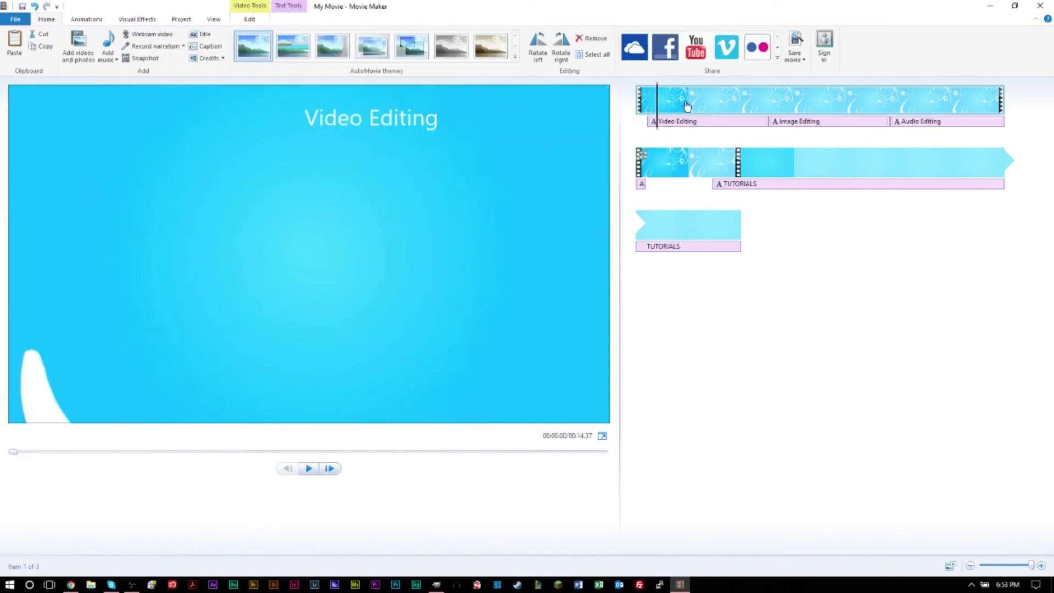
left_click(780, 120)
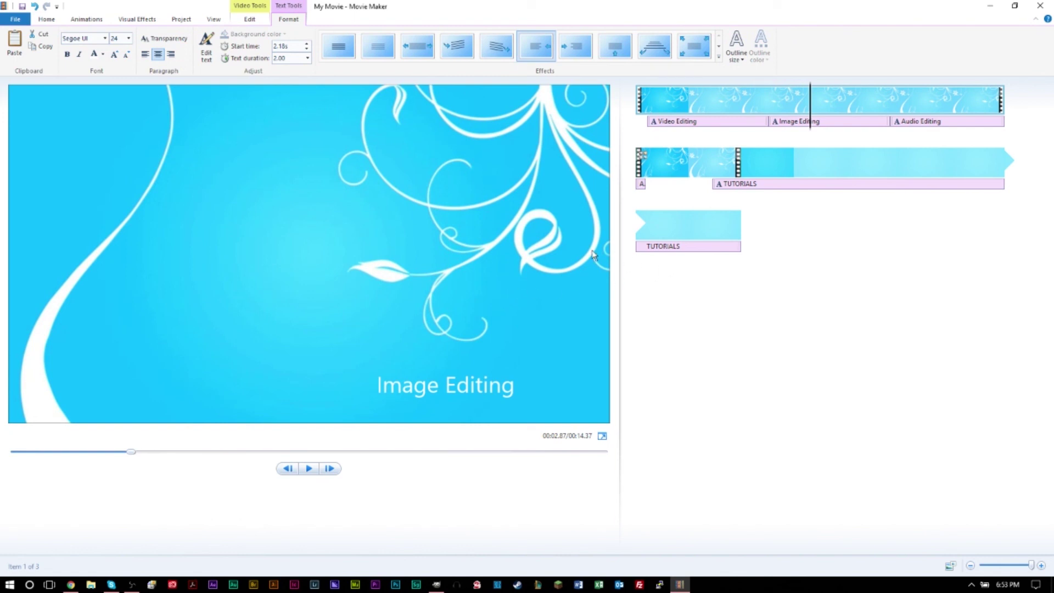
left_click(767, 170)
left_click(744, 171)
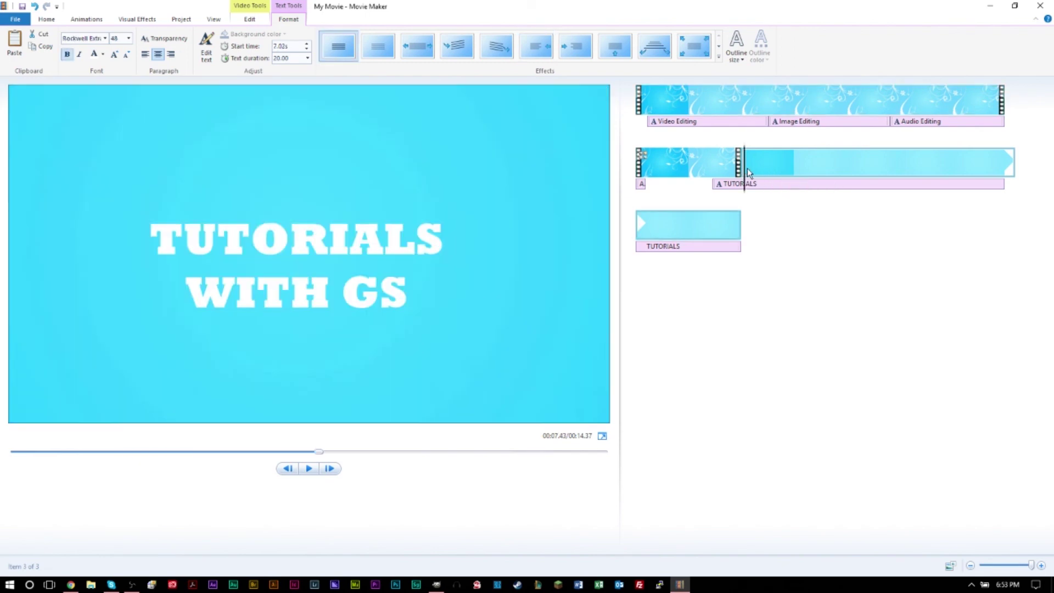
left_click(703, 121)
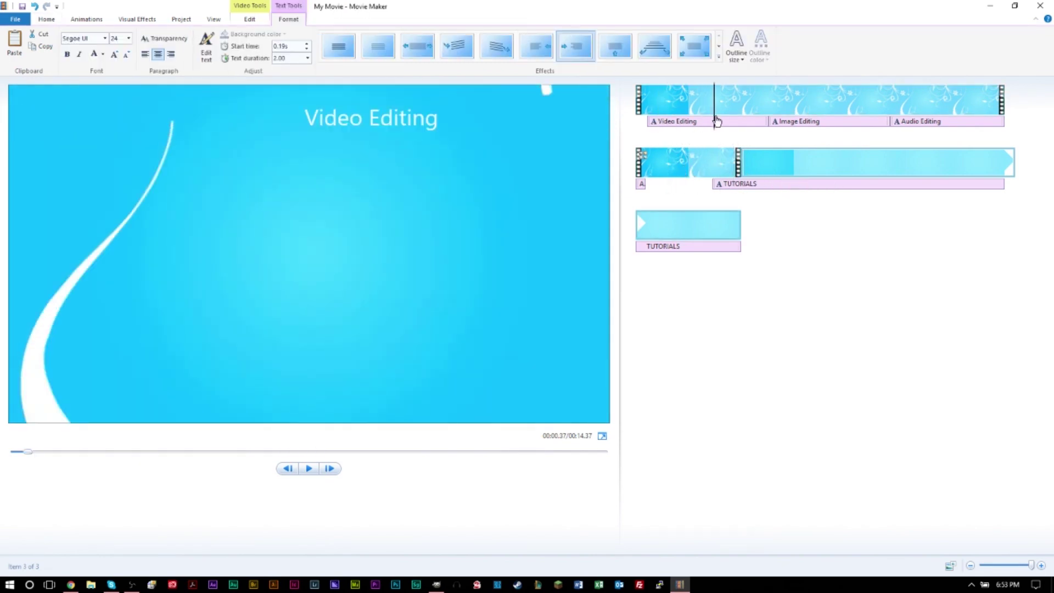
left_click(696, 165)
left_click(735, 164)
left_click(706, 112)
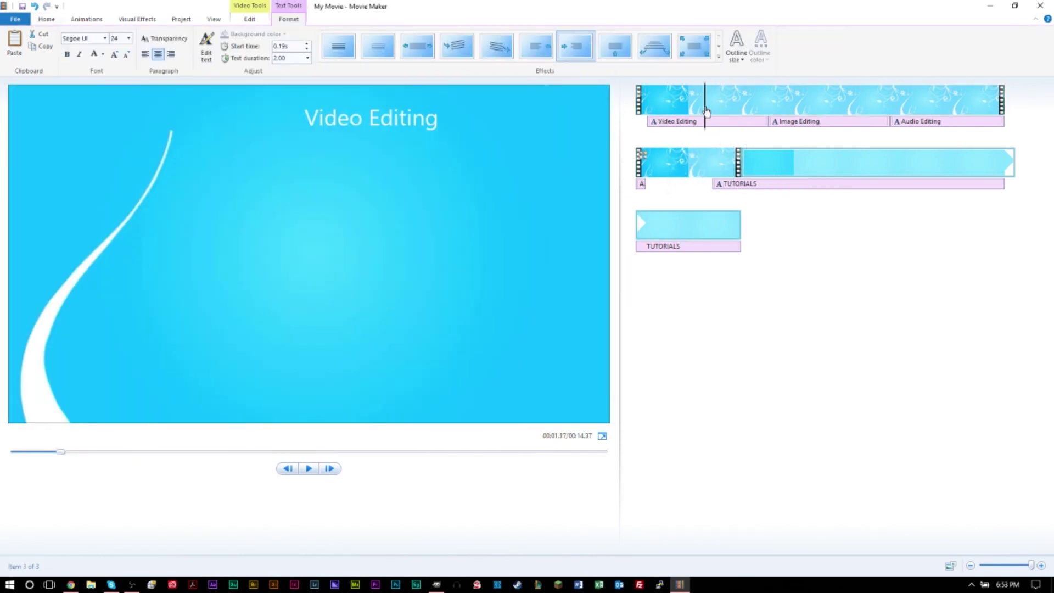
key("space")
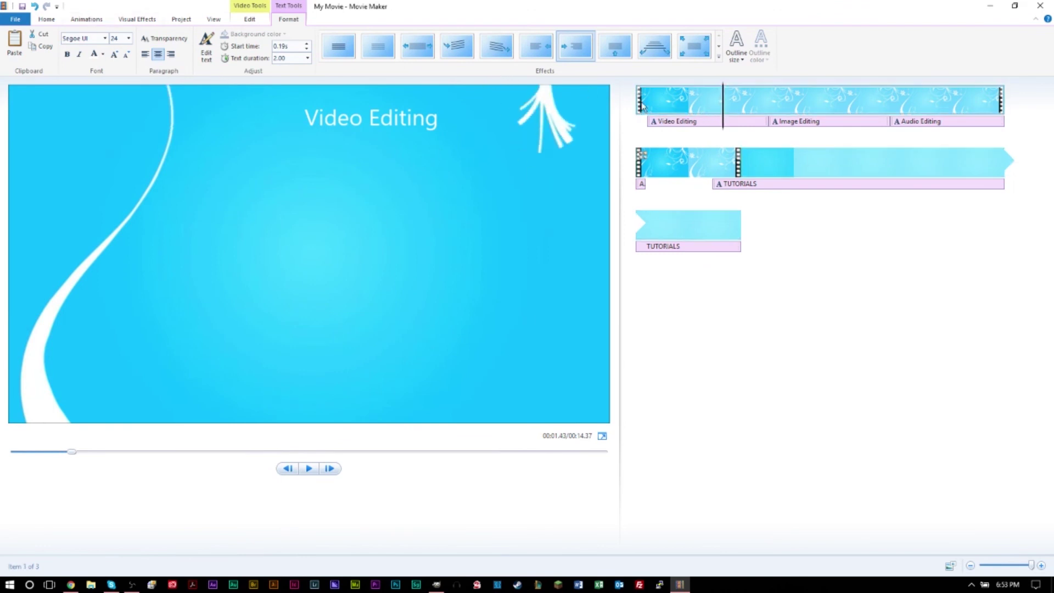
left_click_drag(726, 111, 679, 173)
left_click_drag(735, 137, 827, 163)
left_click(827, 163)
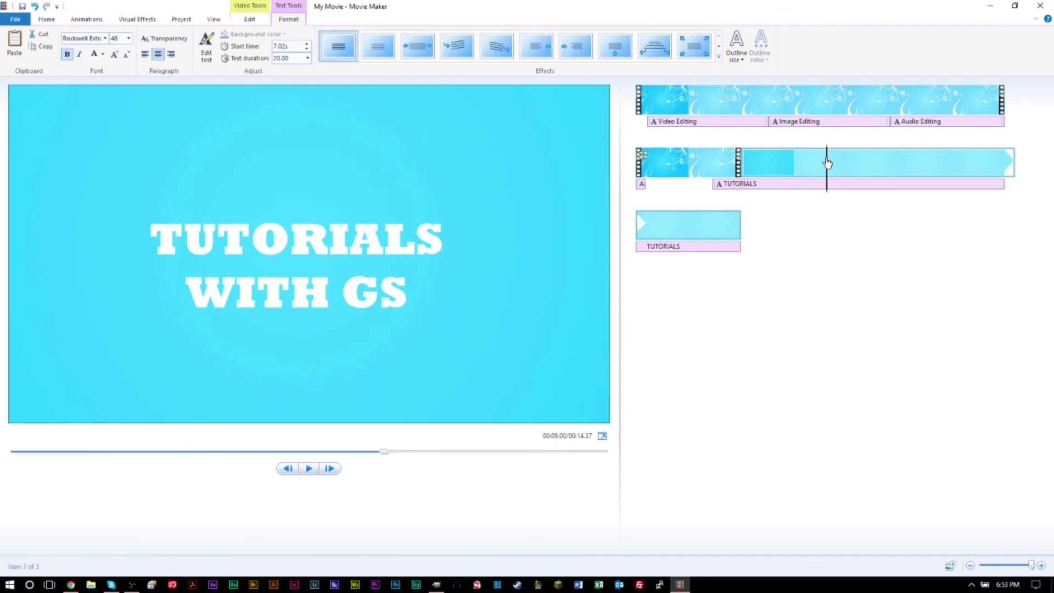